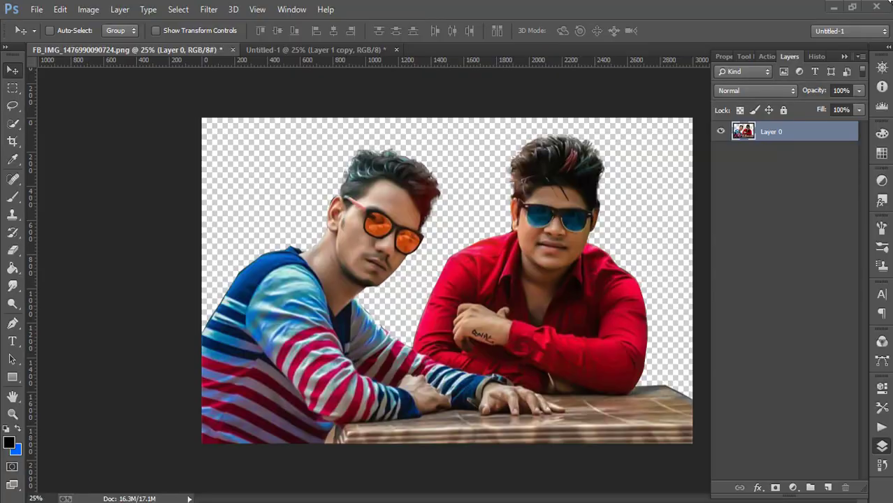
- Brighten the two-man cutout with Shadows/Highlights, keeping Shadows Amount at 35%
{"action": "left_click", "coordinate": [86, 9]}
{"action": "mouse_move", "coordinate": [107, 44]}
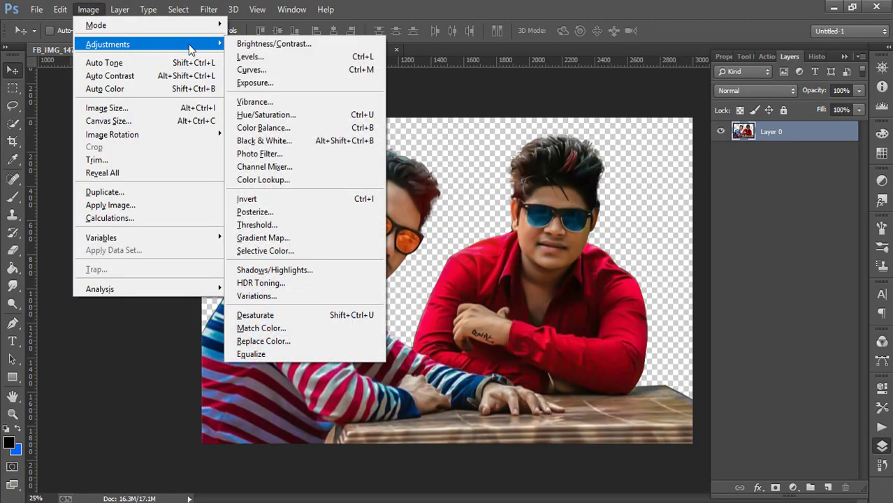
{"action": "left_click", "coordinate": [281, 269]}
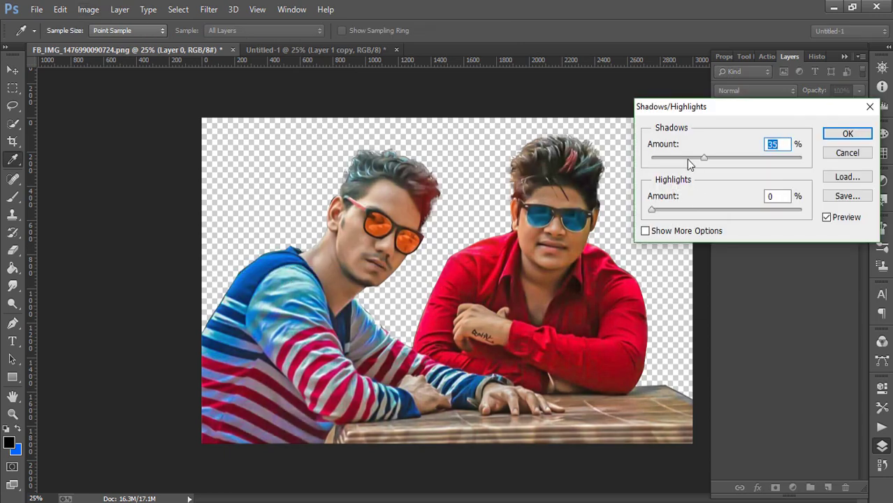
{"action": "left_click", "coordinate": [841, 137]}
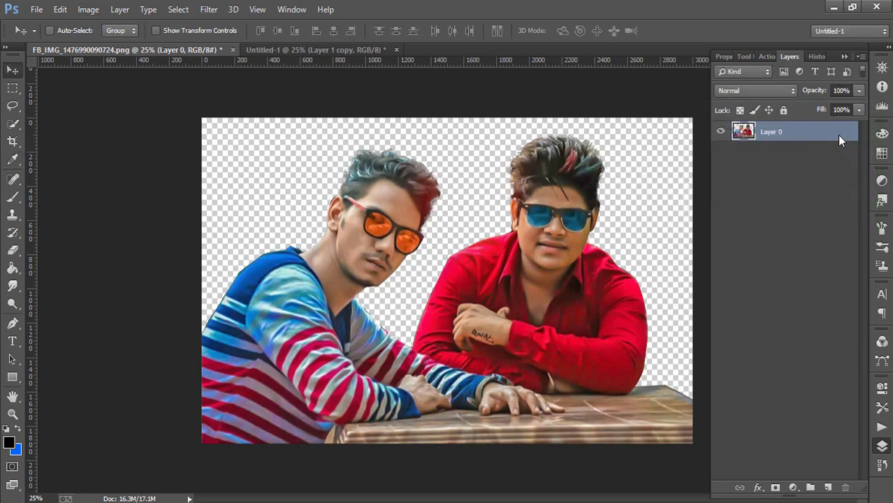
- Place Embedded the blurred foliage photo 'p' from the STOCK (E:) BG folder
{"action": "left_click", "coordinate": [36, 9]}
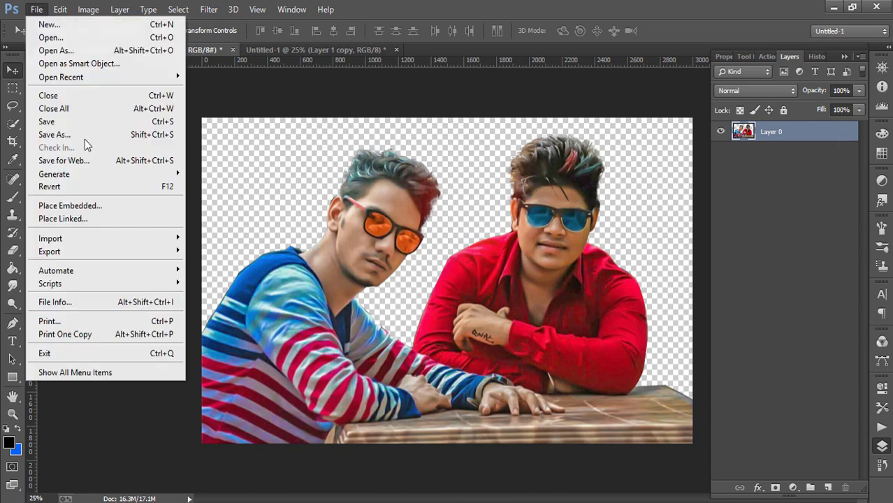
{"action": "left_click", "coordinate": [96, 208]}
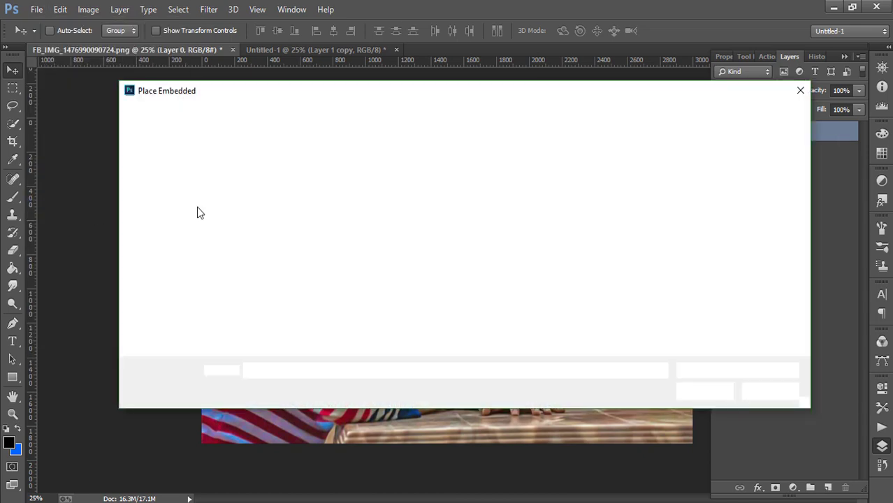
{"action": "scroll", "coordinate": [174, 345], "scroll_direction": "down", "scroll_amount": 2}
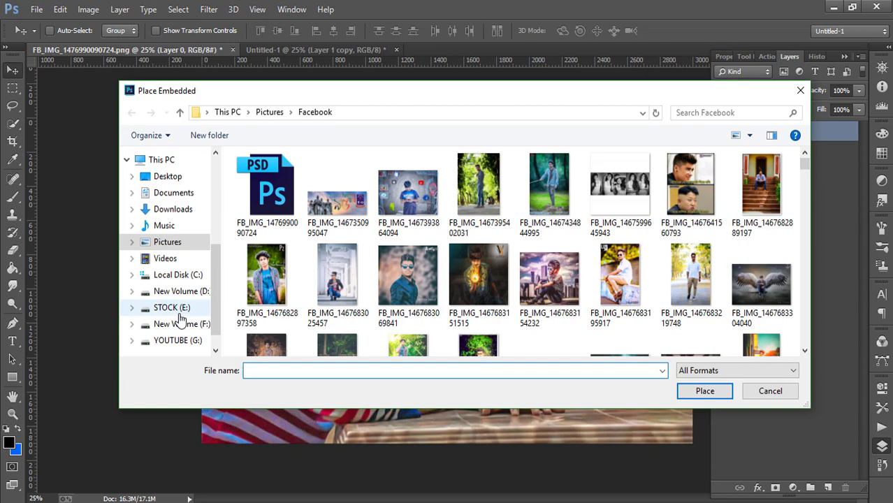
{"action": "left_click", "coordinate": [179, 311]}
{"action": "double_click", "coordinate": [267, 190]}
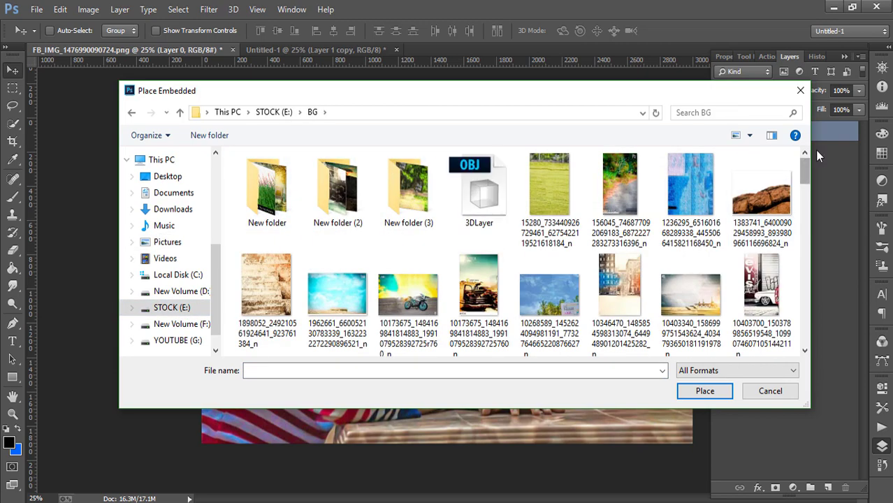
{"action": "left_click_drag", "start_coordinate": [807, 165], "coordinate": [806, 306]}
{"action": "left_click", "coordinate": [680, 333]}
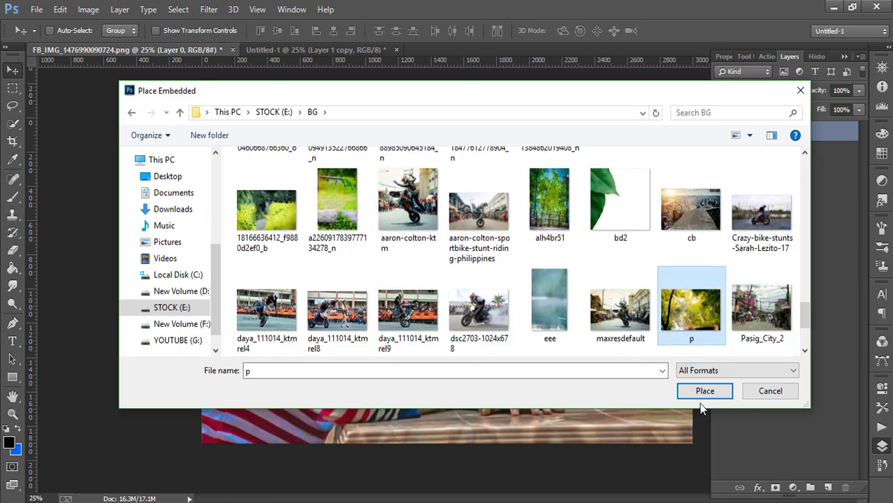
{"action": "left_click", "coordinate": [702, 392]}
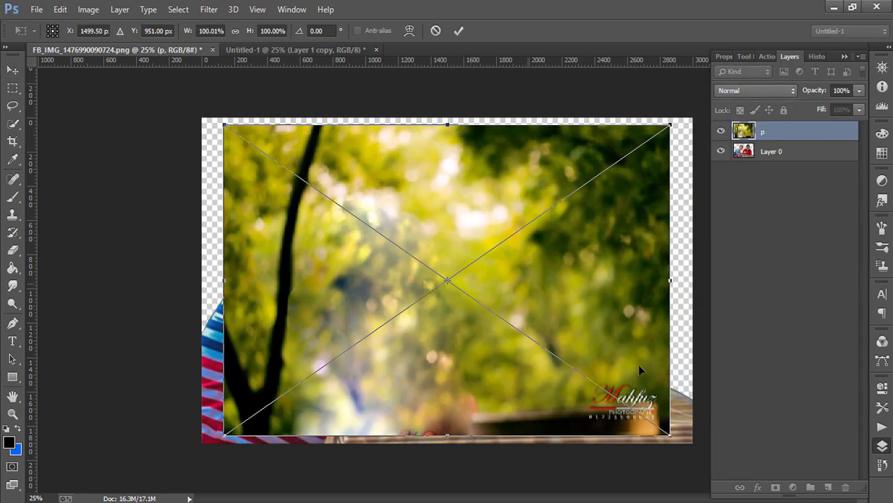
- Scale photo p to about 141% to fill the canvas and move it below Layer 0
{"action": "left_click_drag", "start_coordinate": [669, 435], "coordinate": [761, 498]}
{"action": "left_click_drag", "start_coordinate": [609, 284], "coordinate": [578, 291]}
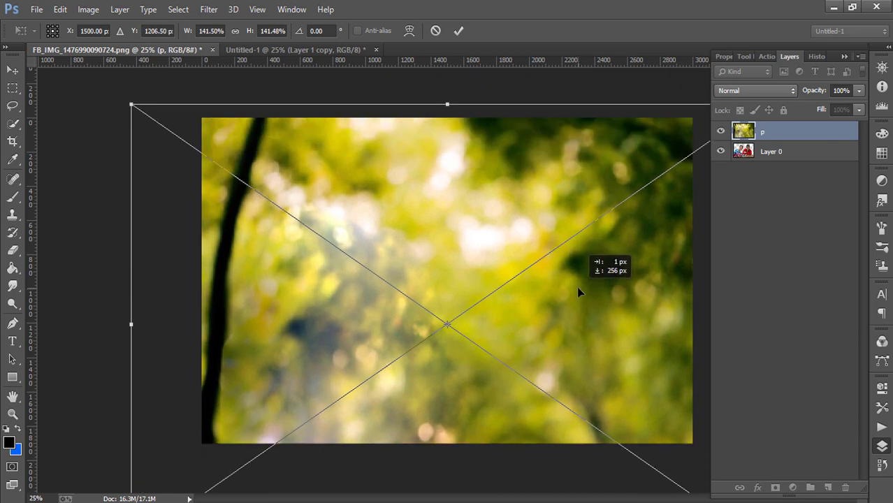
{"action": "left_click", "coordinate": [458, 30]}
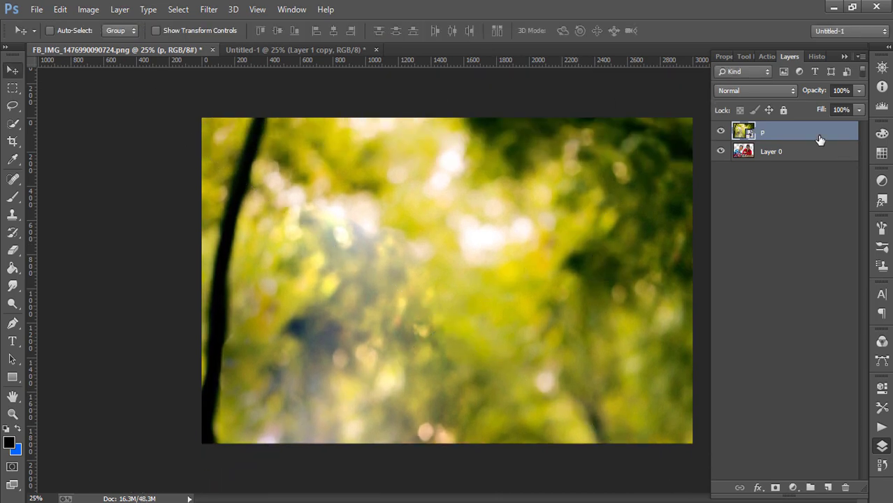
{"action": "left_click_drag", "start_coordinate": [819, 140], "coordinate": [825, 180]}
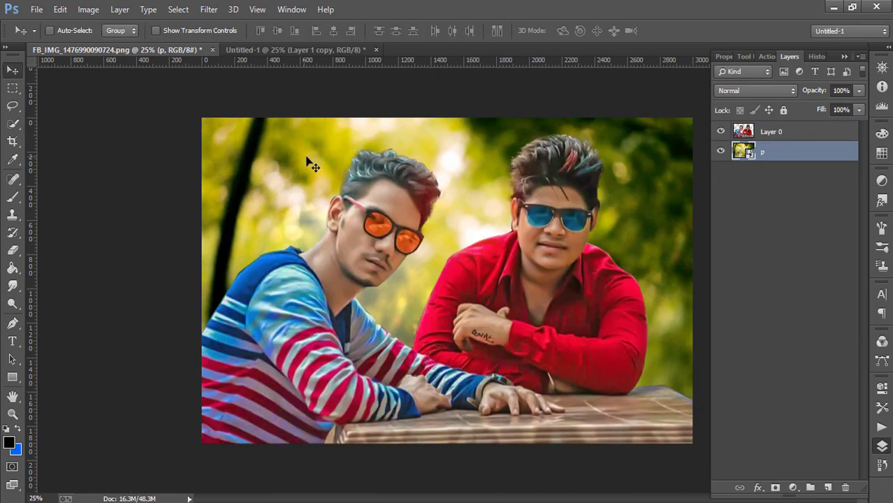
{"action": "left_click_drag", "start_coordinate": [309, 163], "coordinate": [314, 161]}
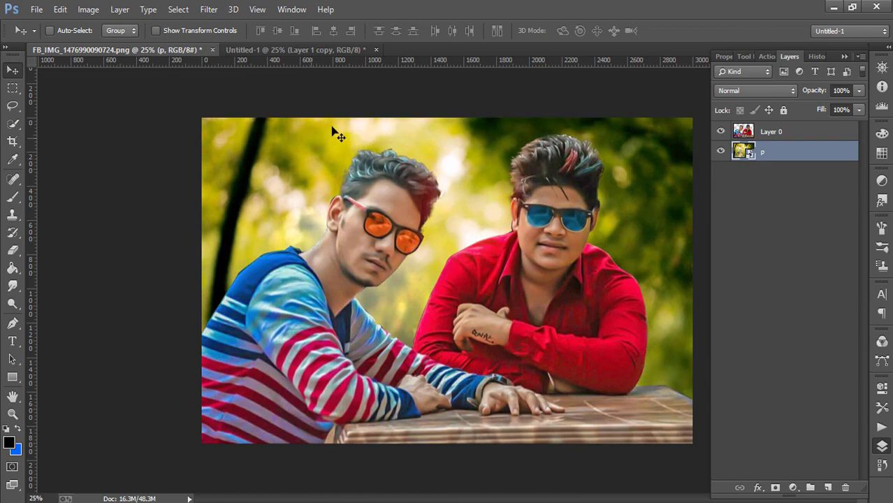
- Rasterize the background photo layer p
{"action": "left_click", "coordinate": [101, 12]}
{"action": "right_click", "coordinate": [795, 146]}
{"action": "left_click", "coordinate": [568, 207]}
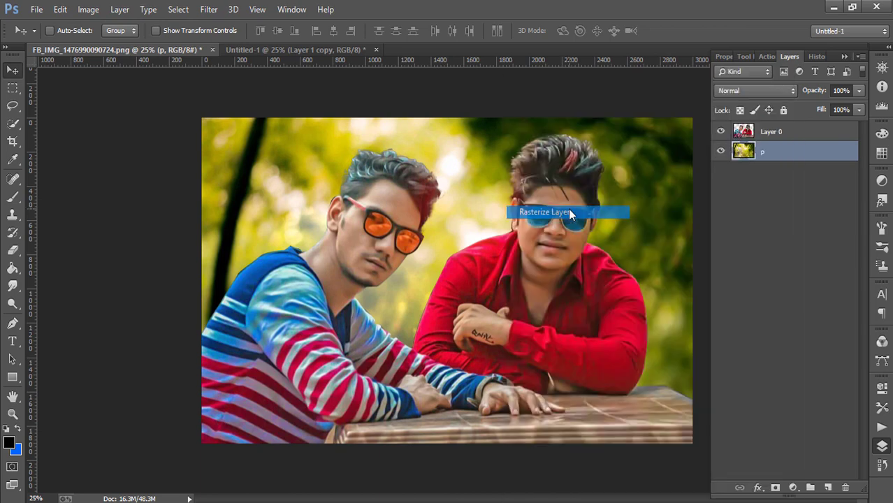
- Apply a Gaussian Blur with a 14.1-pixel radius to layer p
{"action": "left_click", "coordinate": [209, 9]}
{"action": "mouse_move", "coordinate": [287, 173]}
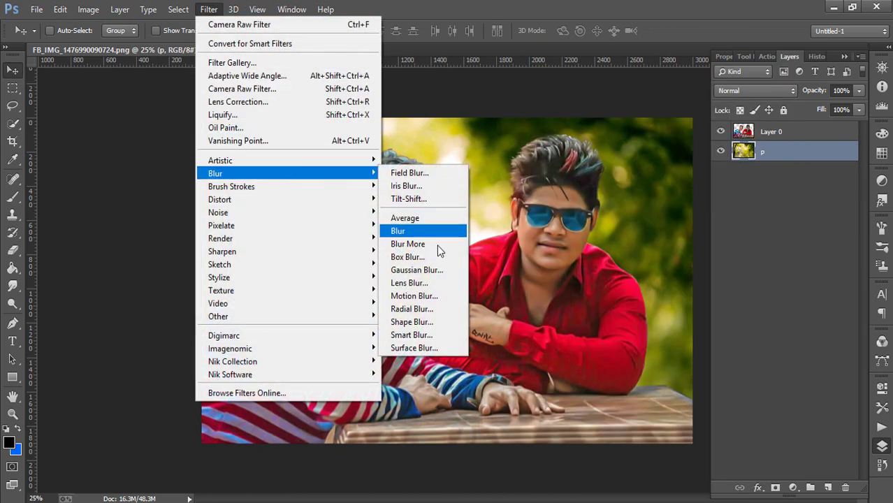
{"action": "left_click", "coordinate": [454, 267]}
{"action": "left_click_drag", "start_coordinate": [685, 271], "coordinate": [733, 272]}
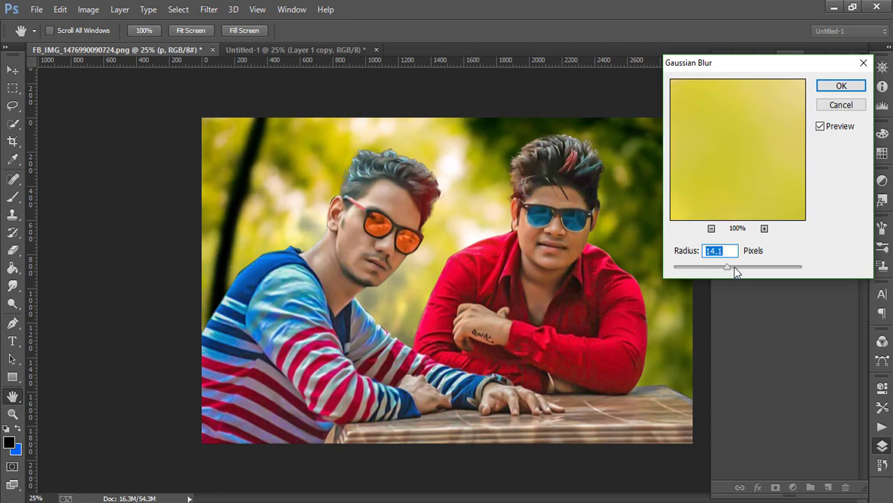
{"action": "left_click", "coordinate": [831, 87]}
{"action": "left_click", "coordinate": [88, 9]}
{"action": "mouse_move", "coordinate": [107, 44]}
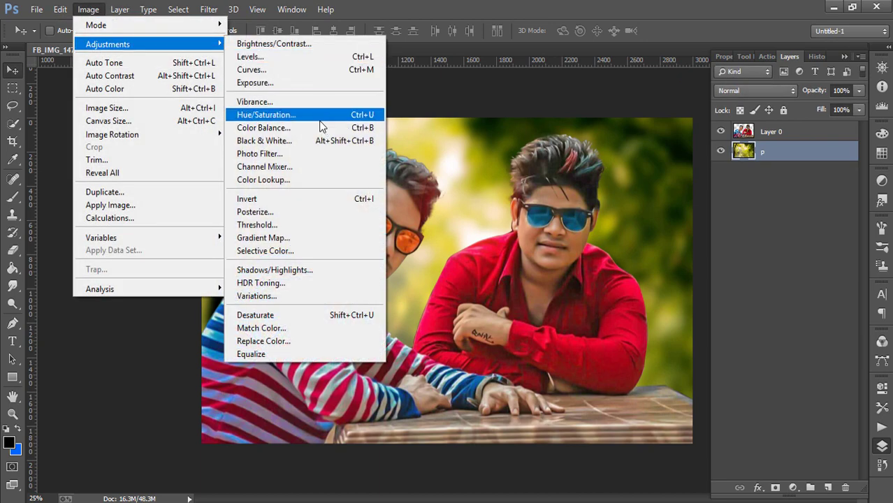
- Apply Selective Color to Yellows: Cyan -18, Magenta +100, Yellow -16, Black -2
{"action": "left_click", "coordinate": [303, 250]}
{"action": "left_click", "coordinate": [696, 124]}
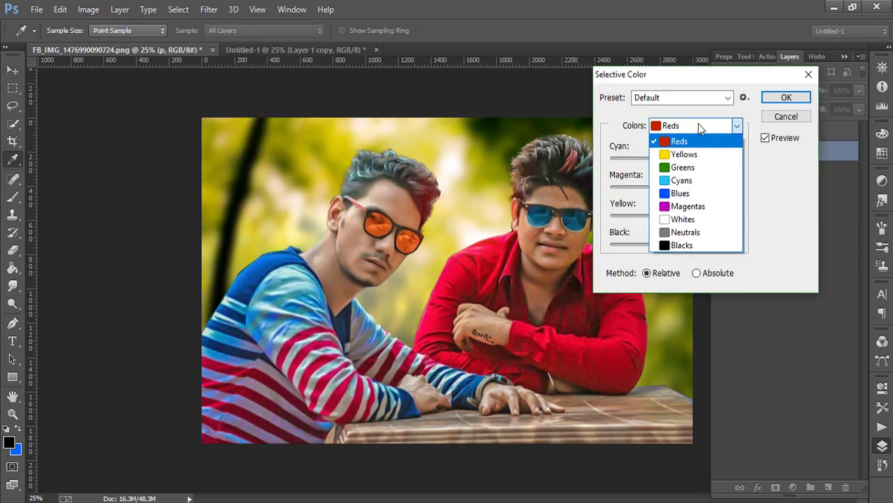
{"action": "left_click", "coordinate": [685, 156]}
{"action": "mouse_move", "coordinate": [676, 160]}
{"action": "left_mouse_down"}
{"action": "mouse_move", "coordinate": [643, 159]}
{"action": "mouse_move", "coordinate": [663, 159]}
{"action": "mouse_move", "coordinate": [700, 187]}
{"action": "mouse_move", "coordinate": [740, 187]}
{"action": "left_mouse_up"}
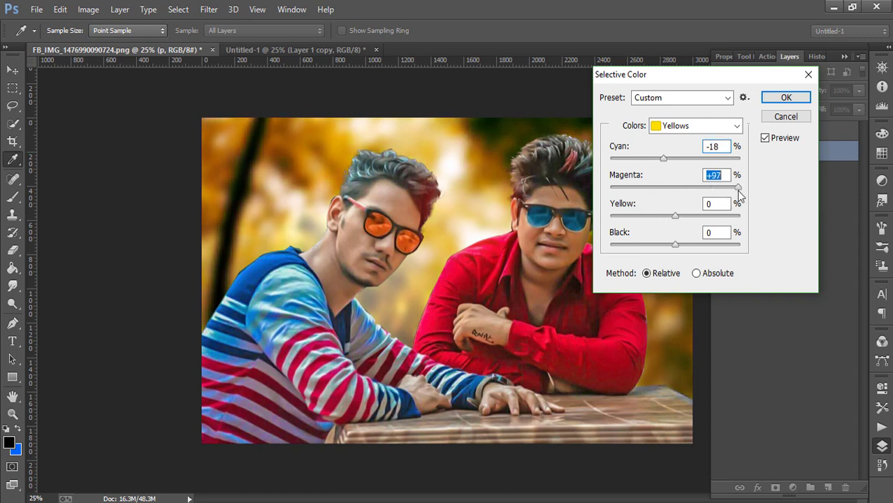
{"action": "mouse_move", "coordinate": [674, 216]}
{"action": "left_mouse_down"}
{"action": "mouse_move", "coordinate": [661, 217]}
{"action": "mouse_move", "coordinate": [660, 245]}
{"action": "mouse_move", "coordinate": [675, 245]}
{"action": "left_mouse_up"}
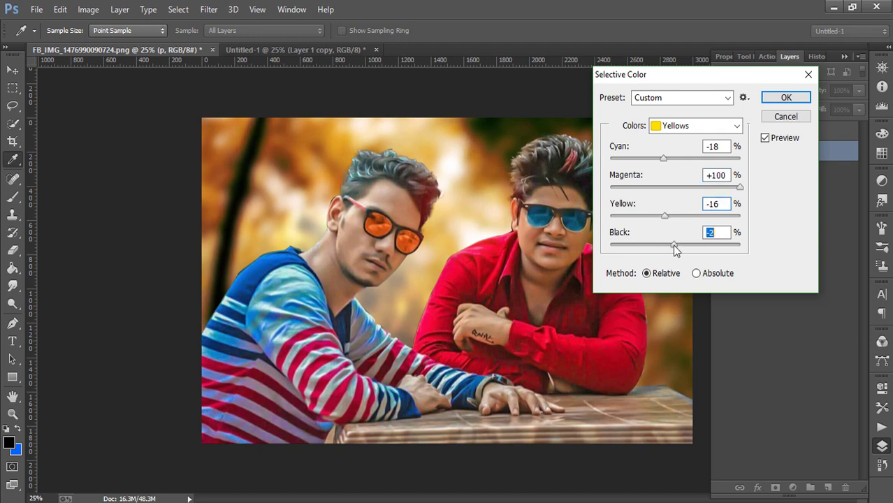
{"action": "left_click", "coordinate": [785, 97]}
- In the Camera Raw Filter, set Clarity +47, Shadows -13 and Highlights -3
{"action": "key", "text": "v"}
{"action": "left_click", "coordinate": [209, 9]}
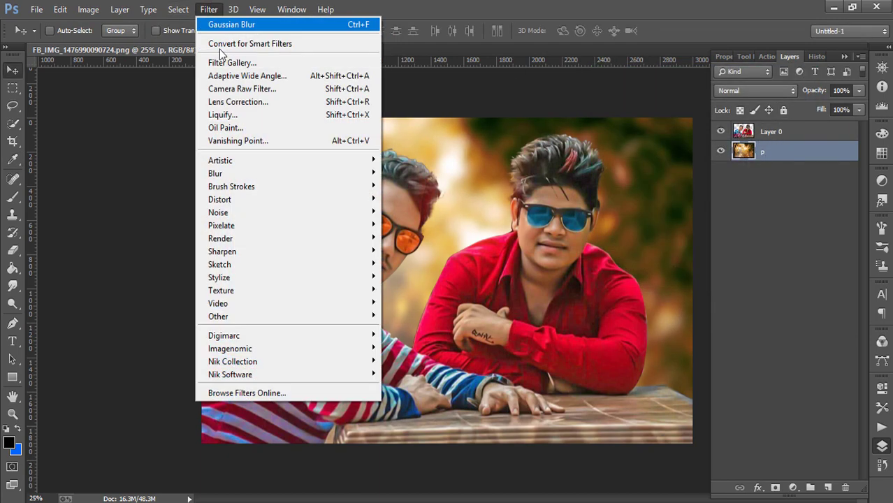
{"action": "left_click", "coordinate": [231, 88]}
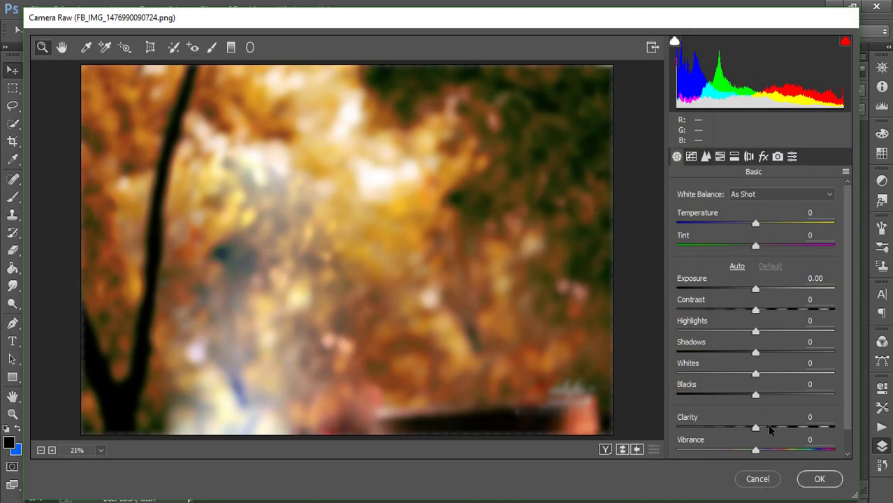
{"action": "left_click_drag", "start_coordinate": [768, 429], "coordinate": [792, 427]}
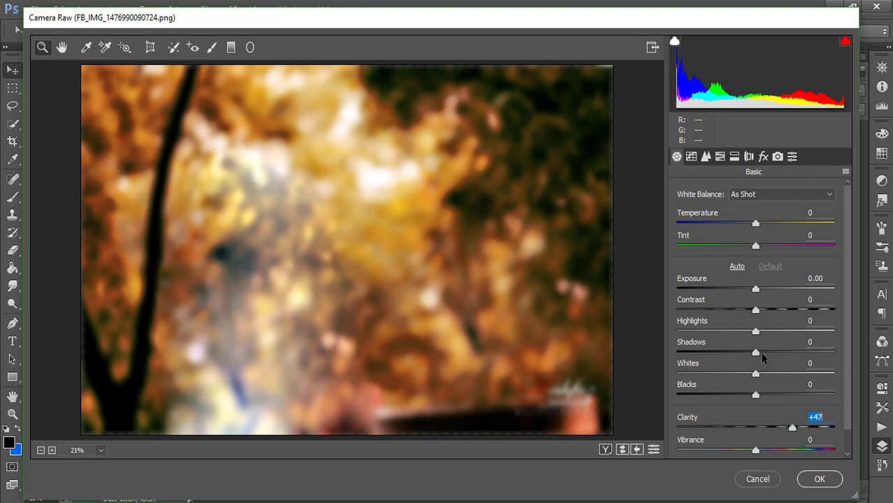
{"action": "mouse_move", "coordinate": [762, 357]}
{"action": "left_mouse_down"}
{"action": "mouse_move", "coordinate": [780, 353]}
{"action": "mouse_move", "coordinate": [746, 353]}
{"action": "mouse_move", "coordinate": [775, 332]}
{"action": "mouse_move", "coordinate": [753, 332]}
{"action": "left_mouse_up"}
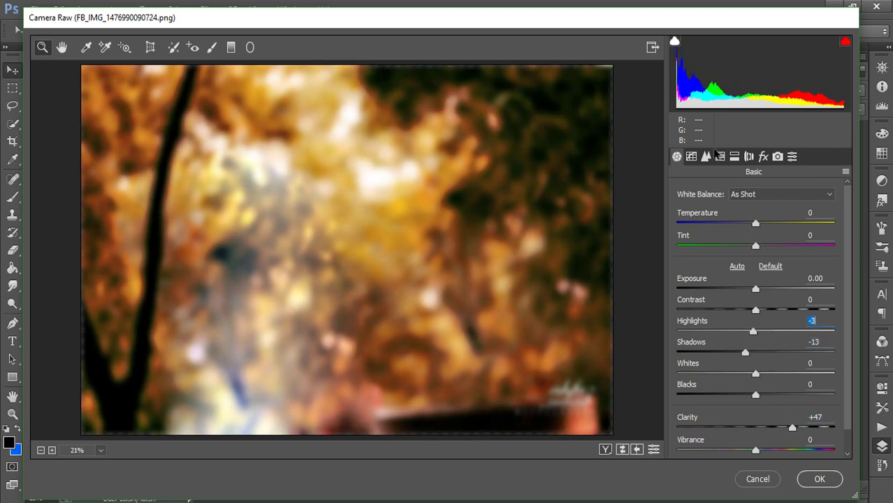
- Set HSL Oranges saturation +90 and hues Oranges -14, Yellows -58, Greens +48, then apply
{"action": "left_click", "coordinate": [720, 156]}
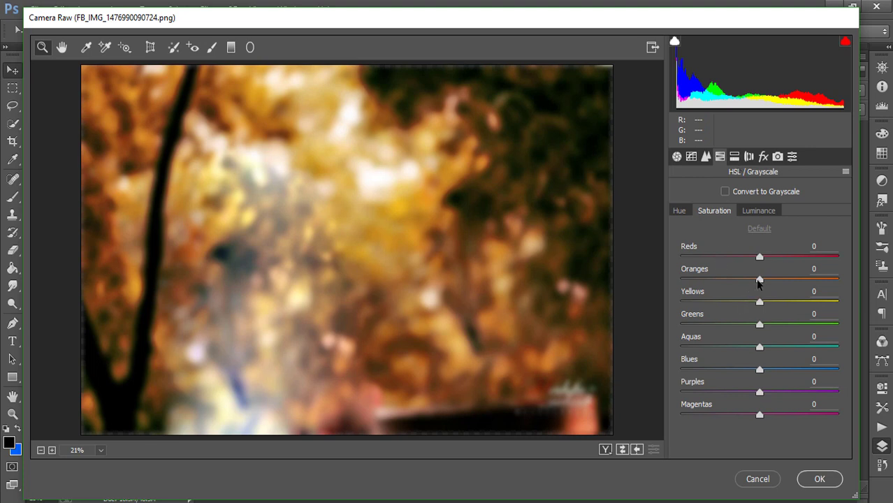
{"action": "mouse_move", "coordinate": [759, 279]}
{"action": "left_mouse_down"}
{"action": "mouse_move", "coordinate": [831, 278]}
{"action": "mouse_move", "coordinate": [701, 279]}
{"action": "mouse_move", "coordinate": [751, 278]}
{"action": "mouse_move", "coordinate": [710, 302]}
{"action": "mouse_move", "coordinate": [667, 308]}
{"action": "mouse_move", "coordinate": [713, 306]}
{"action": "left_mouse_up"}
{"action": "left_click", "coordinate": [676, 213]}
{"action": "mouse_move", "coordinate": [753, 331]}
{"action": "left_mouse_down"}
{"action": "mouse_move", "coordinate": [771, 325]}
{"action": "mouse_move", "coordinate": [734, 326]}
{"action": "mouse_move", "coordinate": [797, 328]}
{"action": "left_mouse_up"}
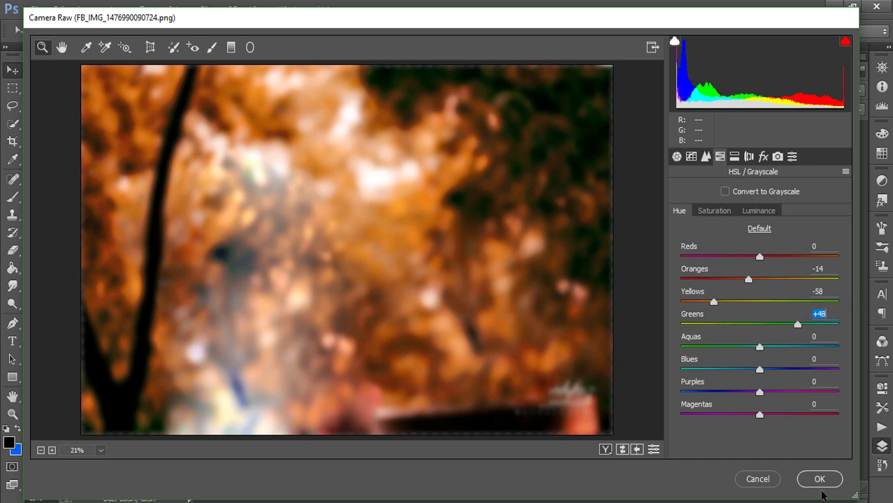
{"action": "left_click", "coordinate": [818, 479]}
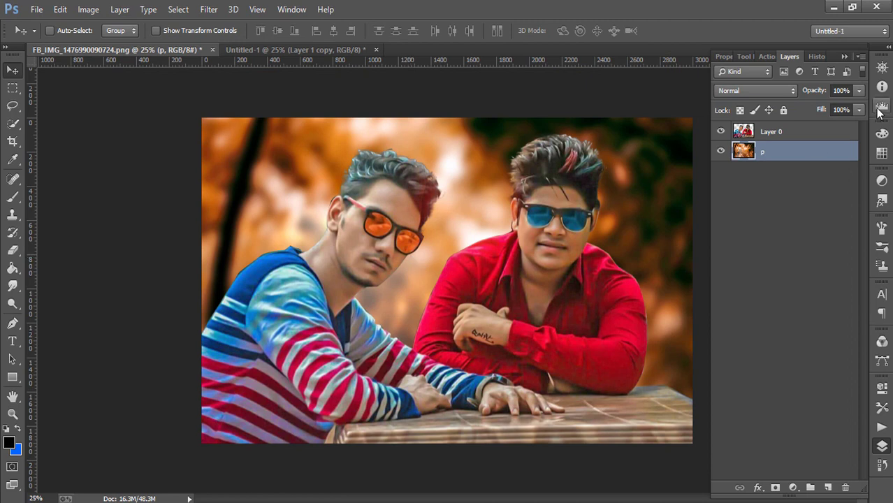
- Select Layer 0 and zoom to 66.7% on the left man's face and sunglasses
{"action": "left_click", "coordinate": [792, 134]}
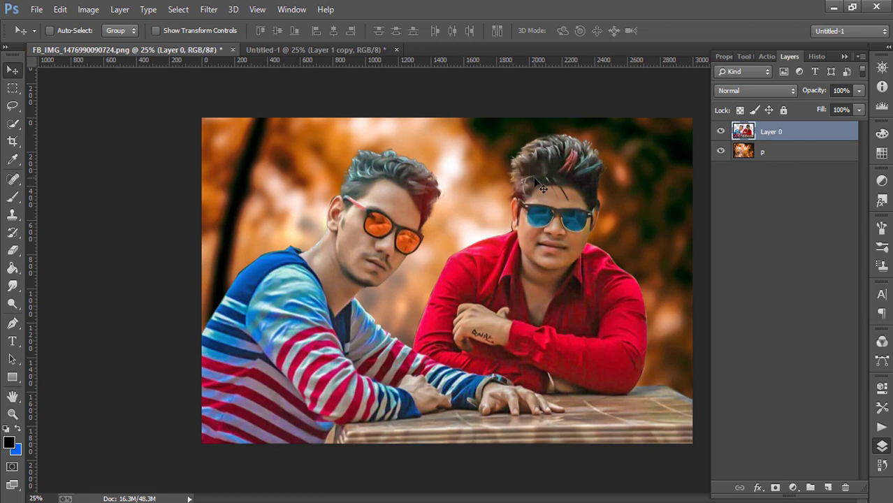
{"action": "key", "text": "ctrl+plus"}
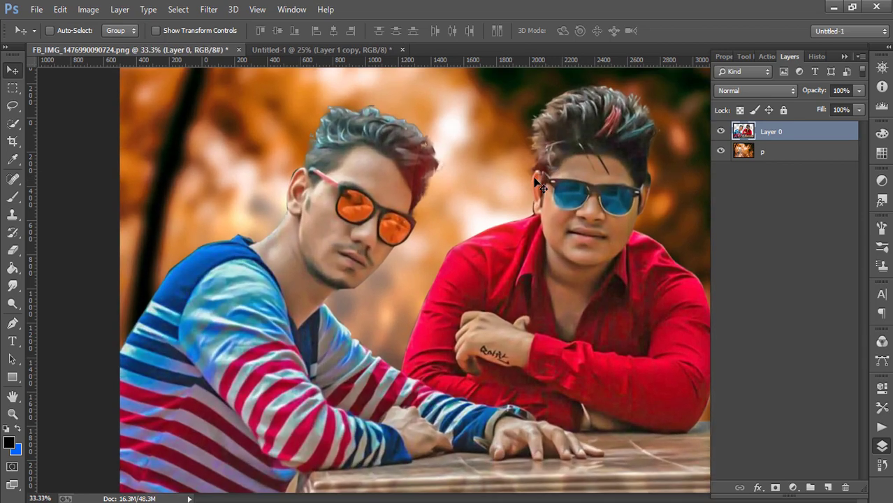
{"action": "key", "text": "ctrl+plus"}
{"action": "scroll", "coordinate": [349, 210], "scroll_direction": "up", "scroll_amount": 2}
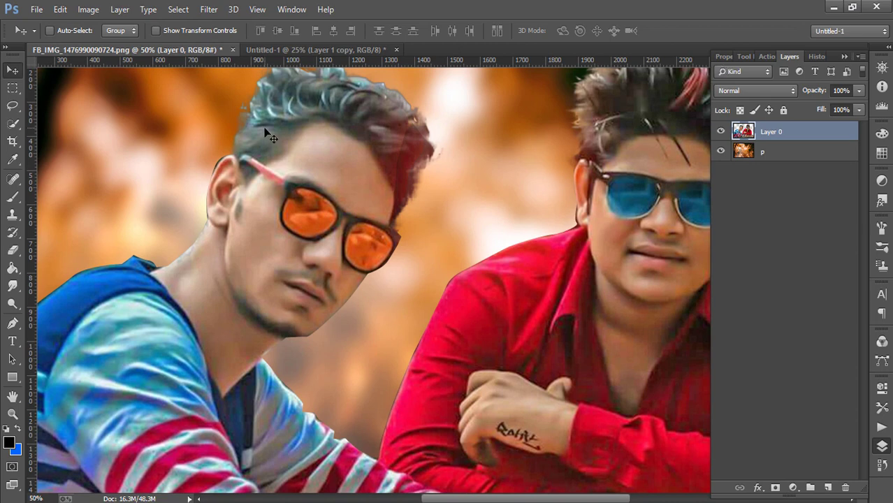
{"action": "key", "text": "ctrl+plus"}
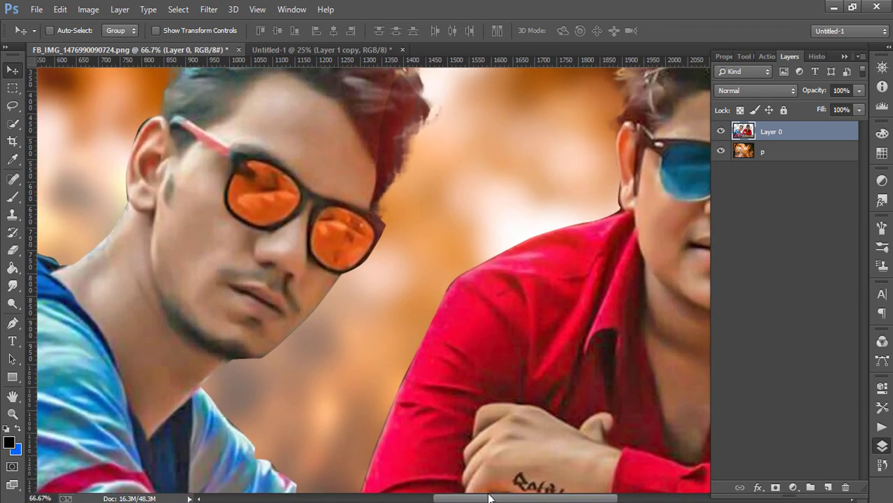
{"action": "left_click_drag", "start_coordinate": [489, 498], "coordinate": [443, 498]}
- Draw a Pen path around the background patch behind the left man's ear
{"action": "left_click", "coordinate": [12, 322]}
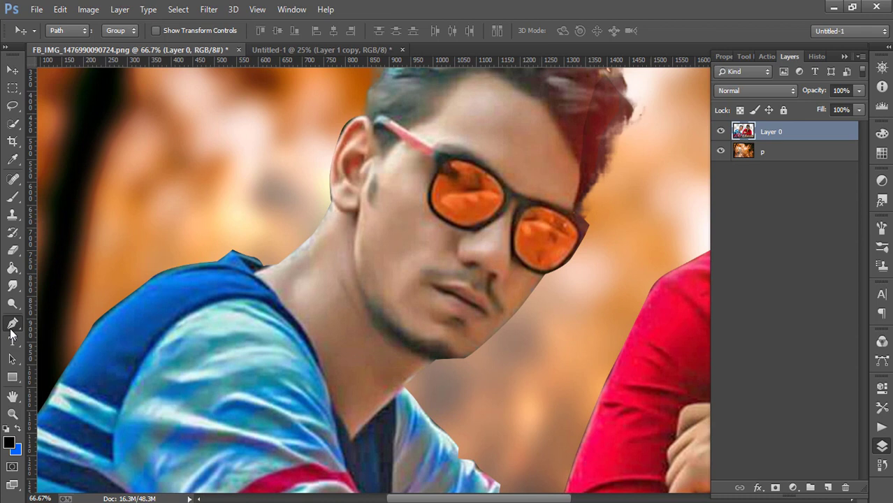
{"action": "left_click", "coordinate": [358, 119]}
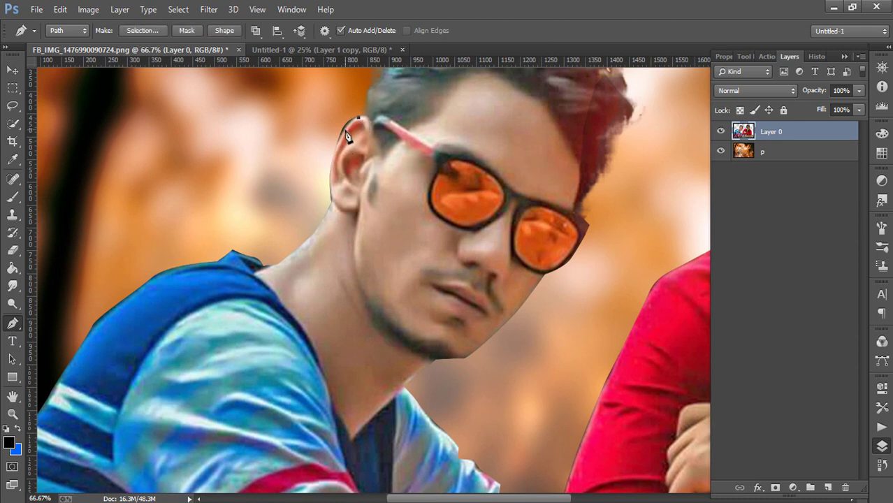
{"action": "left_click", "coordinate": [337, 145]}
{"action": "left_click", "coordinate": [60, 9]}
{"action": "left_click", "coordinate": [105, 23]}
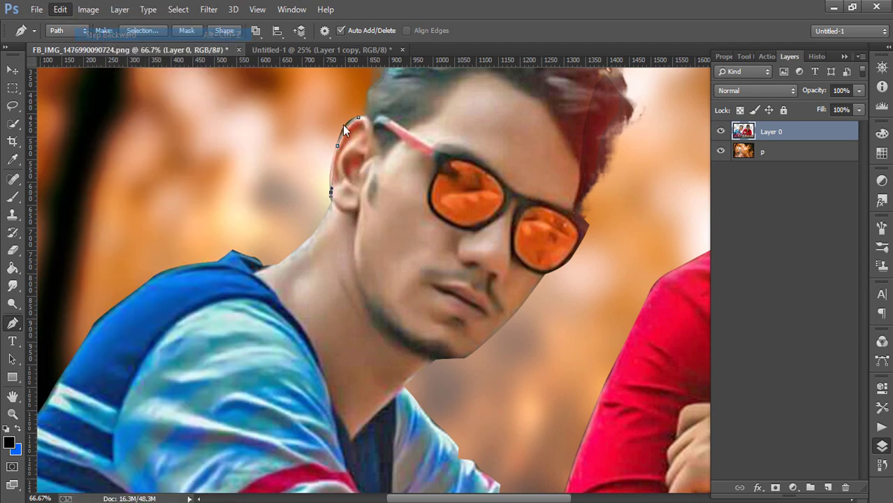
{"action": "left_click", "coordinate": [326, 163]}
{"action": "left_click", "coordinate": [330, 179]}
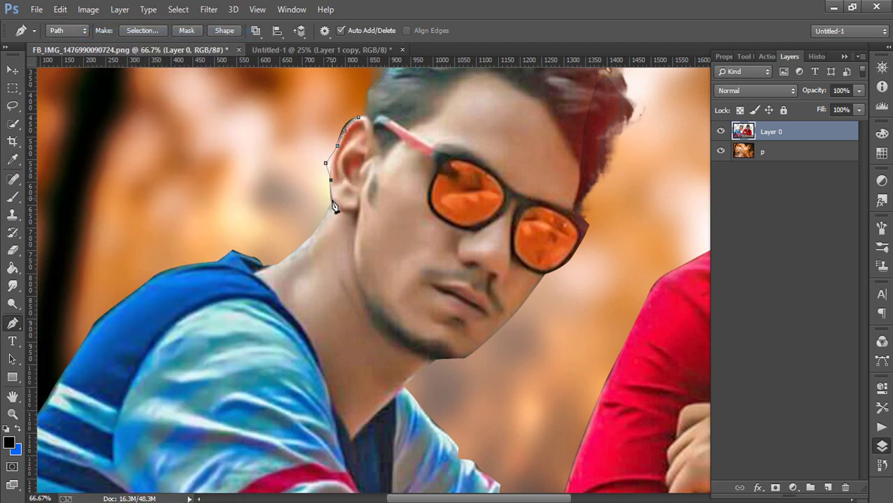
{"action": "left_click_drag", "start_coordinate": [329, 212], "coordinate": [283, 213]}
{"action": "left_click_drag", "start_coordinate": [314, 100], "coordinate": [348, 98]}
- Turn the ear path into a selection, deselect it, and zoom out to 25%
{"action": "right_click", "coordinate": [339, 116]}
{"action": "left_click", "coordinate": [366, 178]}
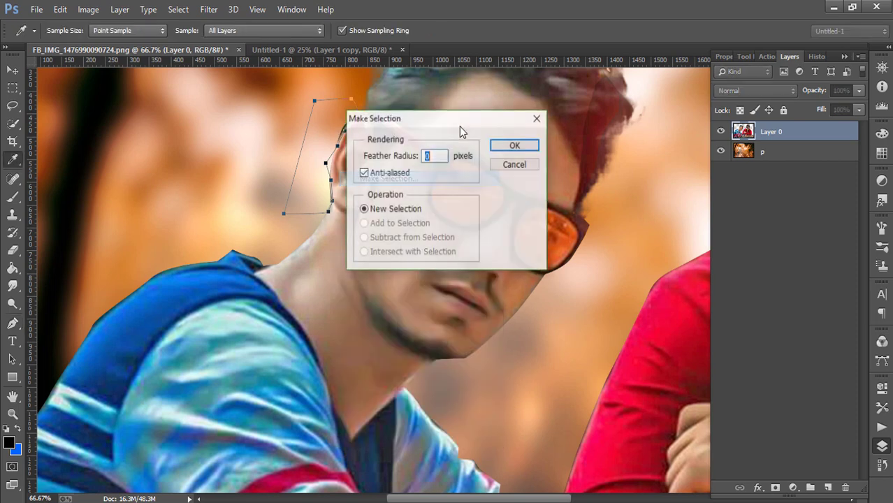
{"action": "left_click", "coordinate": [512, 145]}
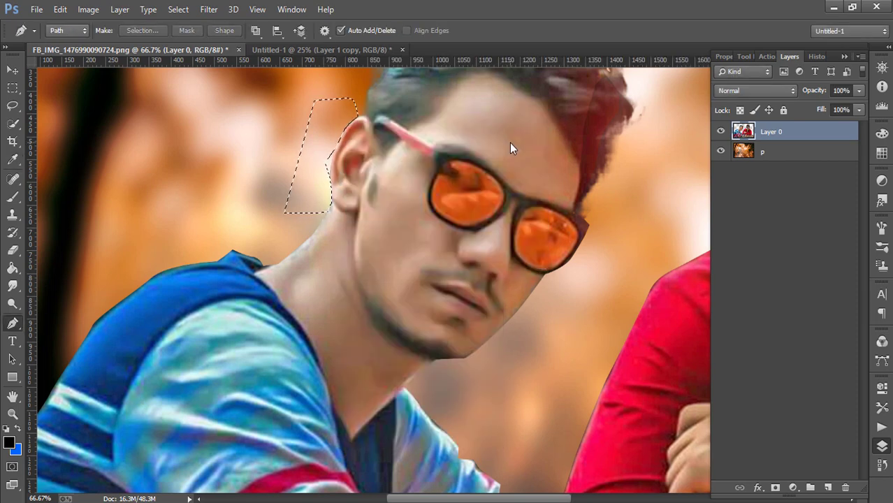
{"action": "key", "text": "ctrl+d"}
{"action": "key", "text": "ctrl+minus"}
{"action": "key", "text": "ctrl+minus"}
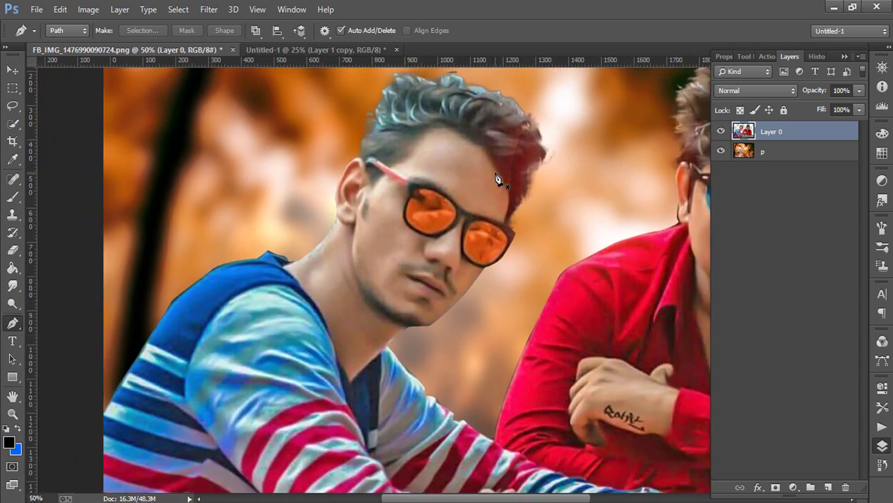
{"action": "key", "text": "ctrl+minus"}
{"action": "key", "text": "ctrl+minus"}
{"action": "key", "text": "ctrl+plus"}
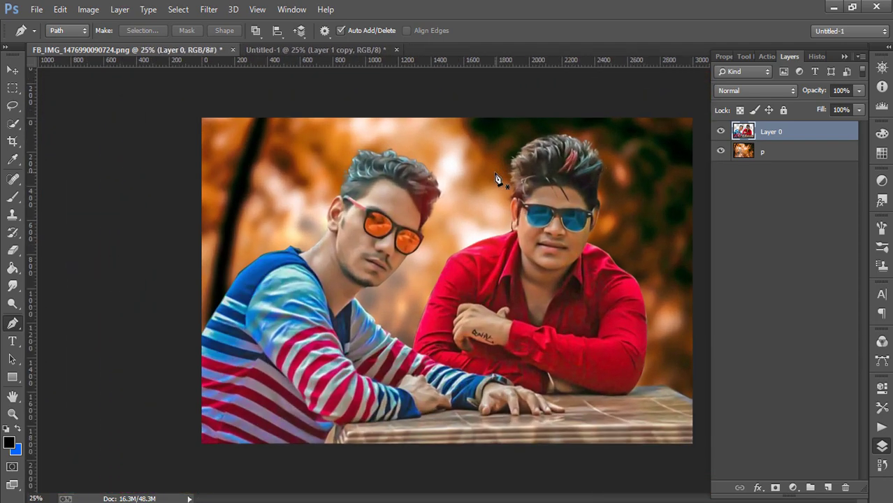
{"action": "key", "text": "ctrl+minus"}
{"action": "key", "text": "ctrl+plus"}
- Merge the two-man layer and background layer p into a single Layer 0
{"action": "left_click", "coordinate": [782, 153], "text": "shift"}
{"action": "right_click", "coordinate": [781, 154]}
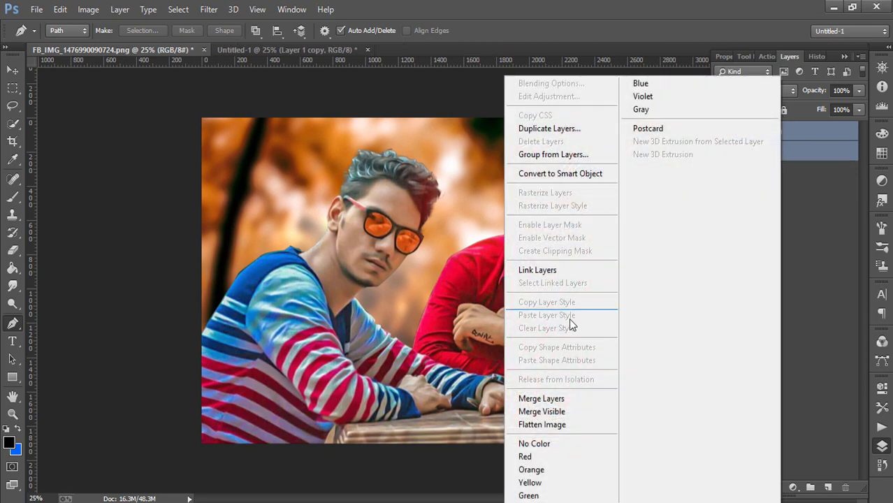
{"action": "left_click", "coordinate": [556, 399]}
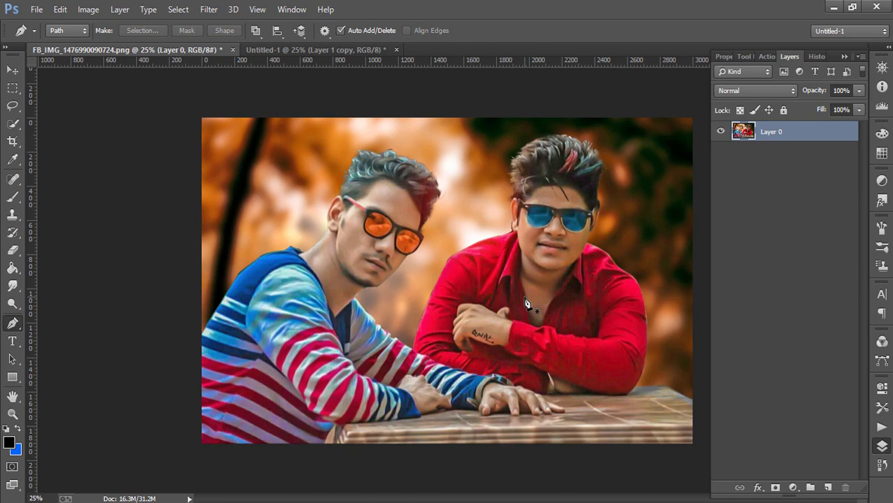
{"action": "left_click", "coordinate": [209, 10]}
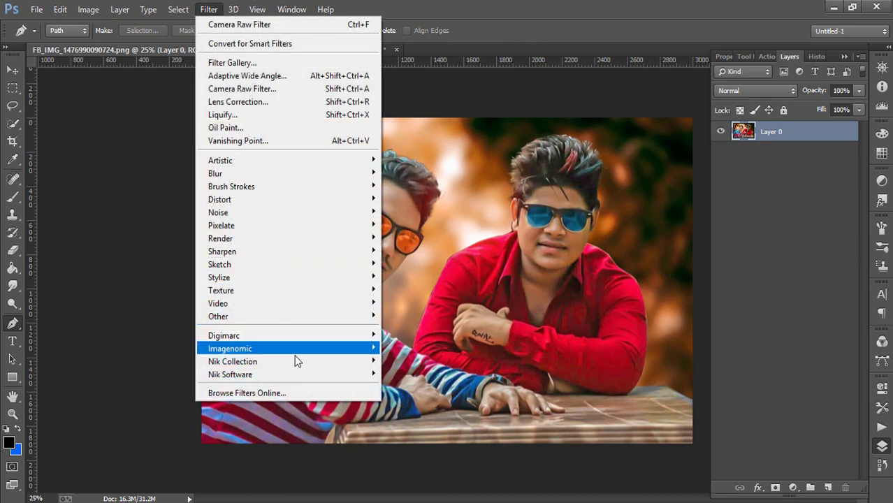
{"action": "mouse_move", "coordinate": [232, 361]}
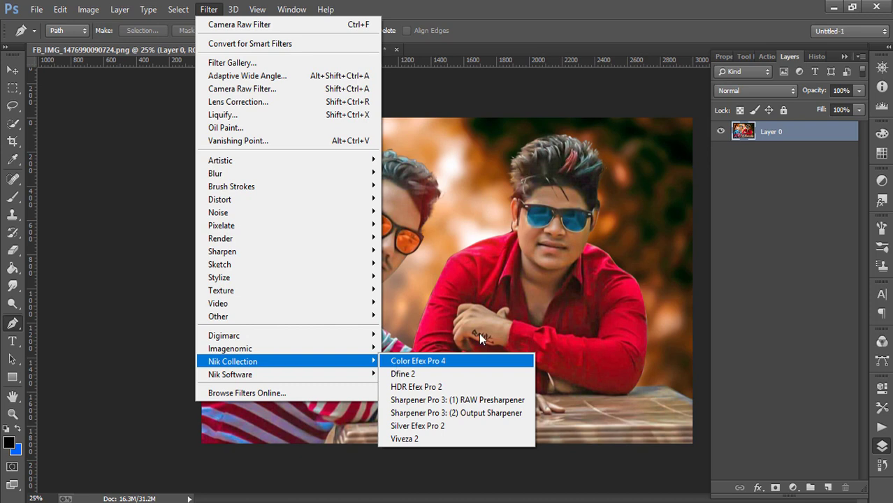
{"action": "left_click", "coordinate": [814, 215]}
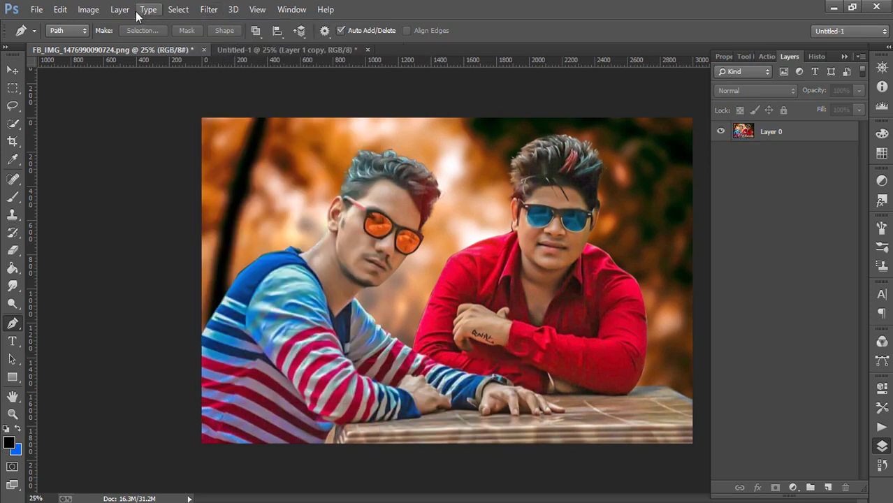
- Browse the Image, Filter and Adjustments menus without applying anything
{"action": "left_click", "coordinate": [88, 9]}
{"action": "left_click", "coordinate": [474, 87]}
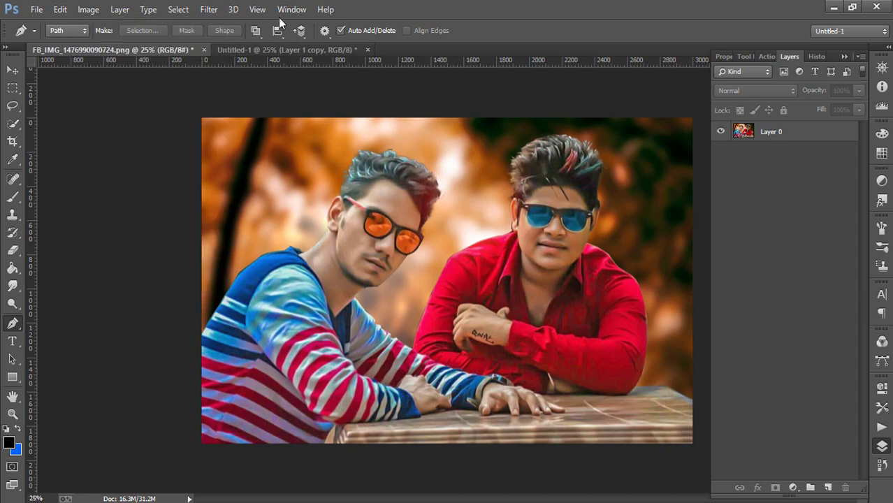
{"action": "left_click", "coordinate": [208, 9]}
{"action": "left_click", "coordinate": [803, 133]}
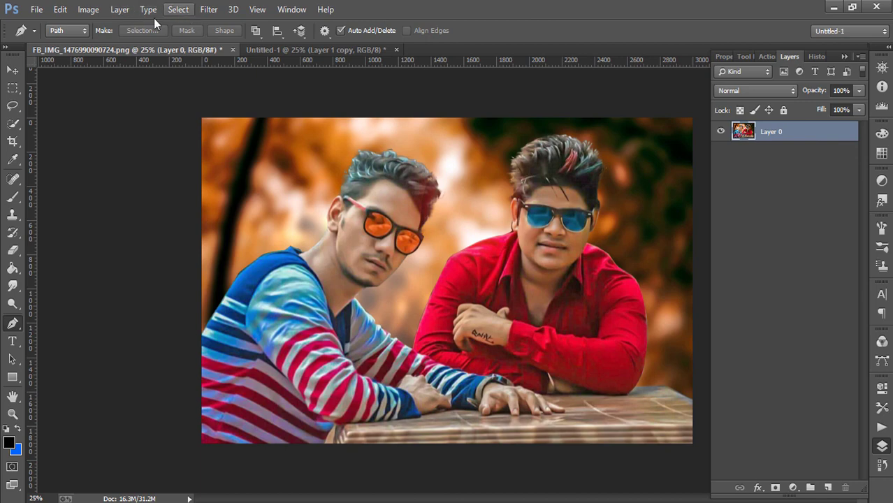
{"action": "left_click", "coordinate": [88, 9]}
{"action": "mouse_move", "coordinate": [108, 44]}
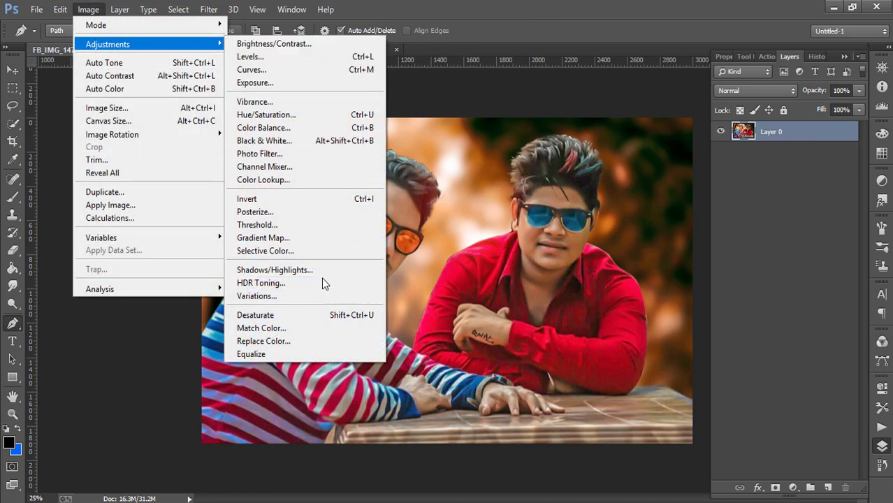
{"action": "left_click", "coordinate": [783, 141]}
- Step backward to undo the merge and stamp both layers into a new Layer 1
{"action": "left_click", "coordinate": [60, 10]}
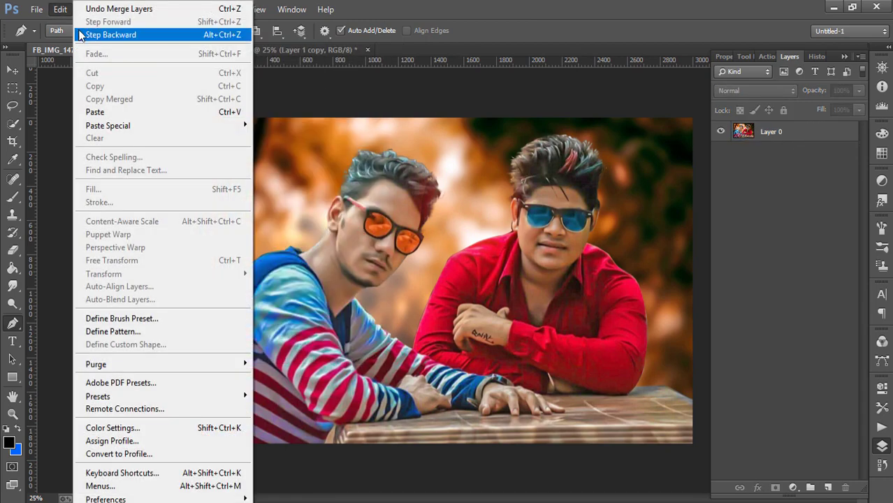
{"action": "left_click", "coordinate": [81, 34]}
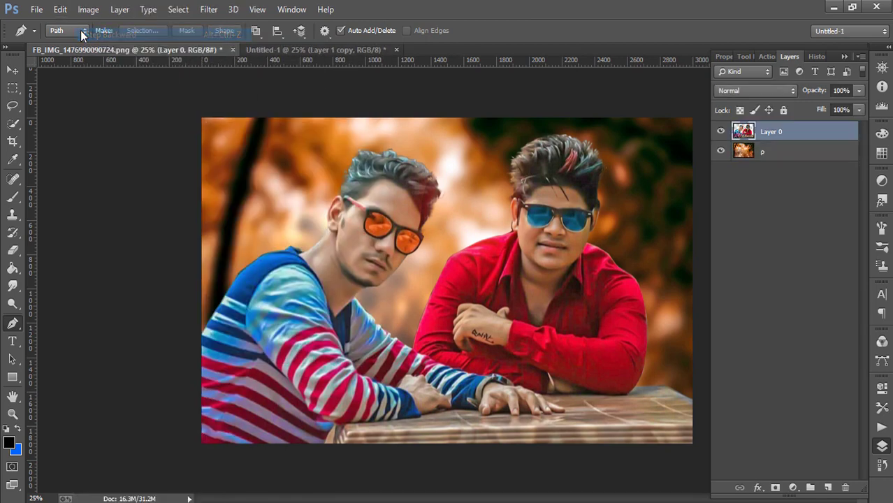
{"action": "left_click", "coordinate": [797, 152], "text": "shift"}
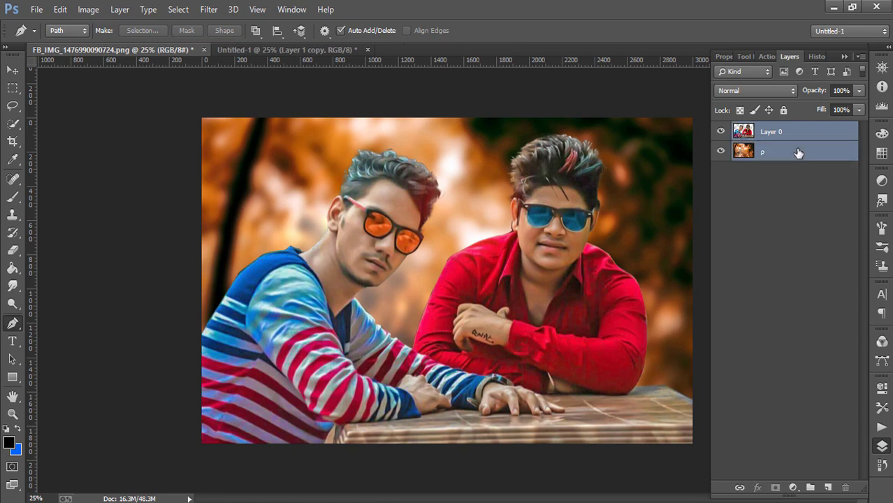
{"action": "key", "text": "ctrl+alt+shift+e"}
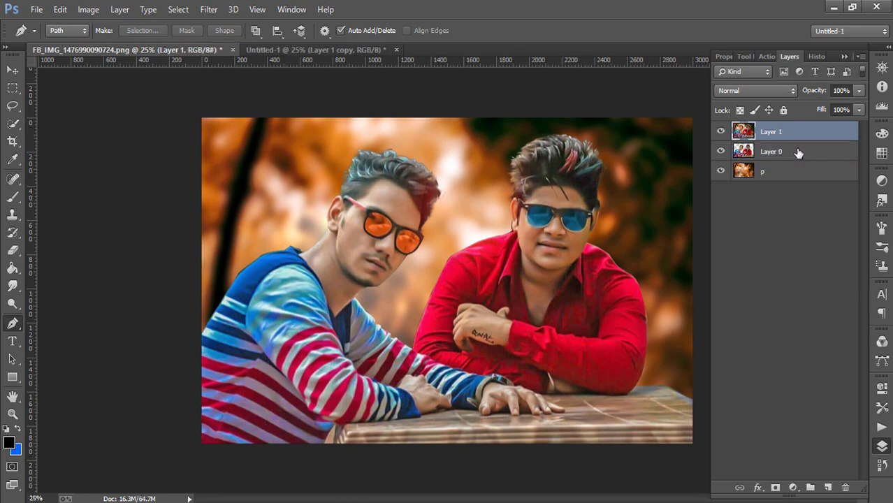
- Delete background layer p and make Layer 1 the active layer
{"action": "left_click", "coordinate": [786, 173]}
{"action": "left_click", "coordinate": [845, 487]}
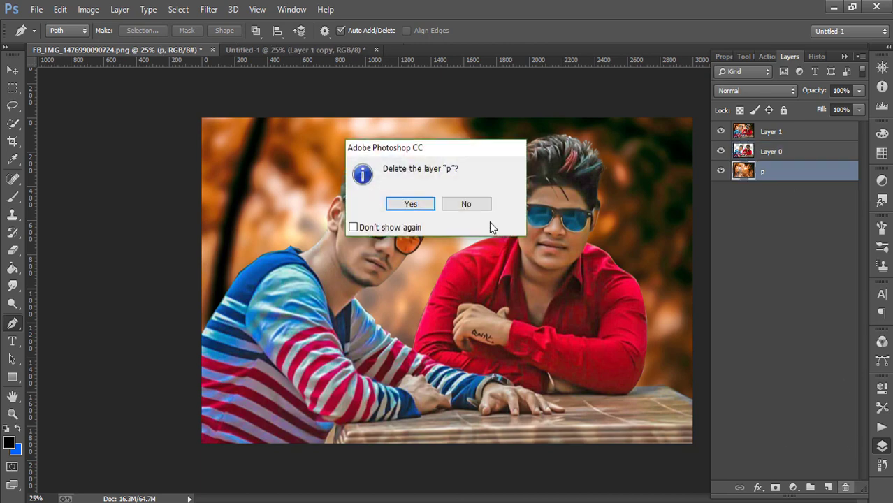
{"action": "left_click", "coordinate": [411, 203]}
{"action": "left_click", "coordinate": [772, 132]}
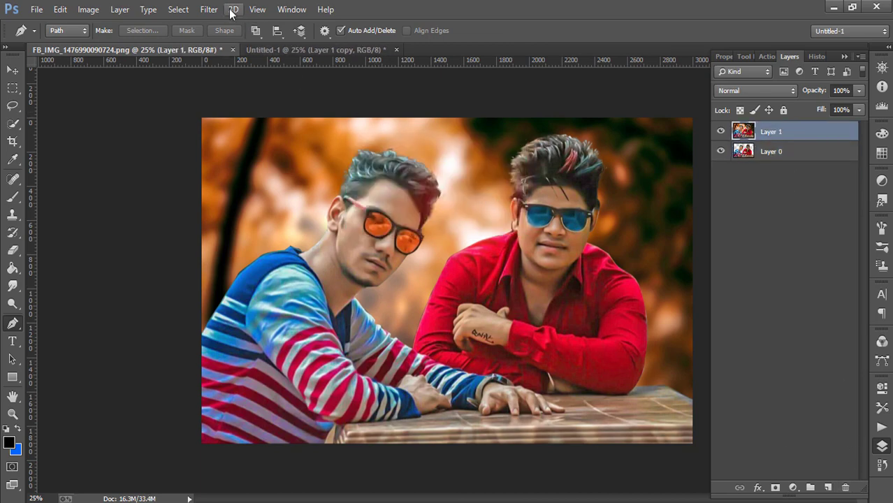
{"action": "left_click", "coordinate": [208, 9]}
{"action": "mouse_move", "coordinate": [232, 361]}
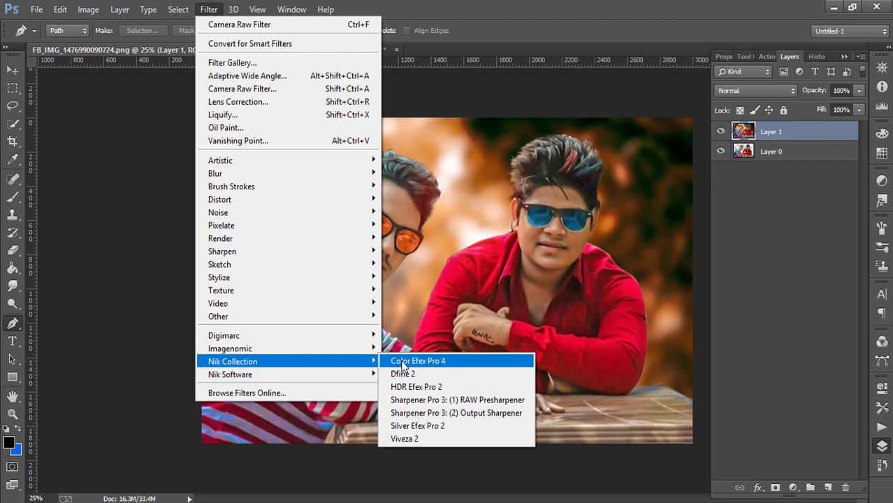
- Run Color Efex Pro 4's Detail Extractor on Layer 1 with contrast 45%, saturation 19%, plus a second filter
{"action": "left_click", "coordinate": [402, 361]}
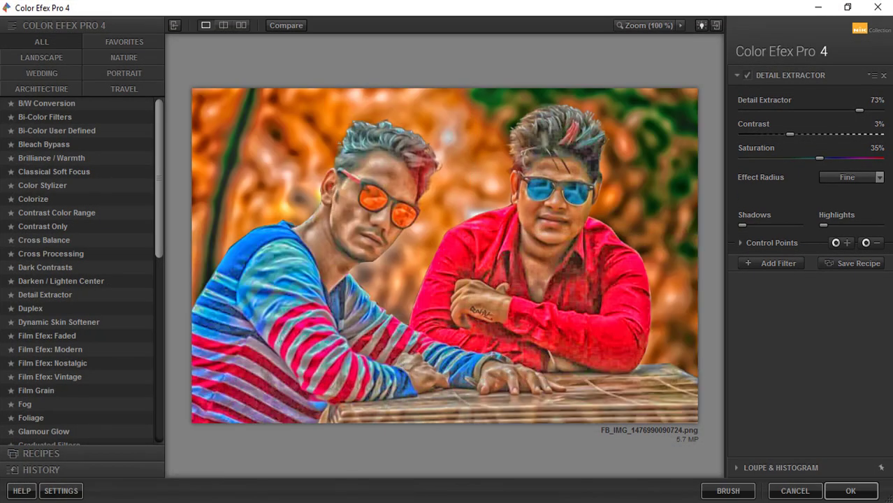
{"action": "left_click", "coordinate": [748, 76]}
{"action": "left_click", "coordinate": [747, 76]}
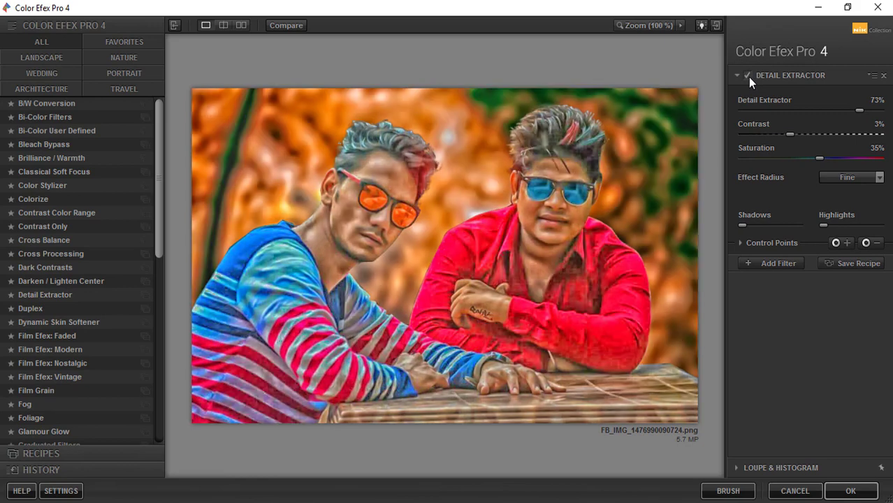
{"action": "left_click", "coordinate": [803, 133]}
{"action": "left_click", "coordinate": [828, 134]}
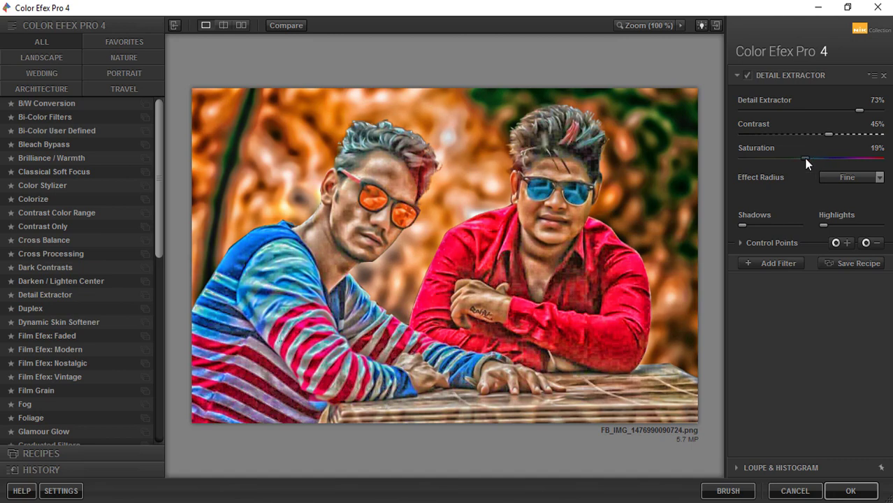
{"action": "left_click", "coordinate": [768, 264]}
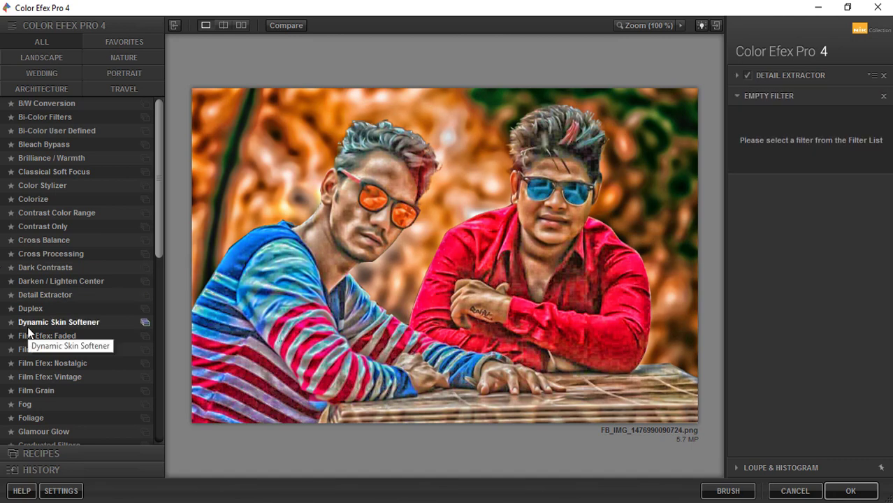
- Add the Dark Contrasts filter with dark detail 74% and brightness -30%
{"action": "left_click", "coordinate": [38, 267]}
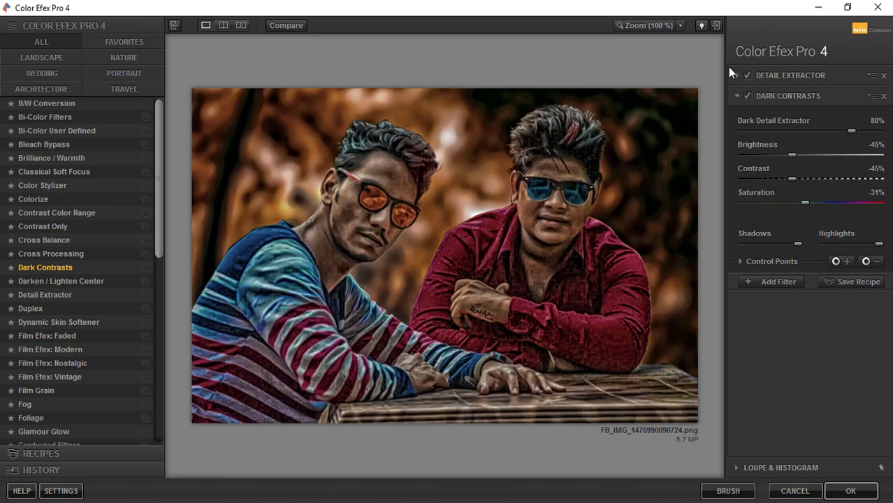
{"action": "left_click", "coordinate": [841, 131]}
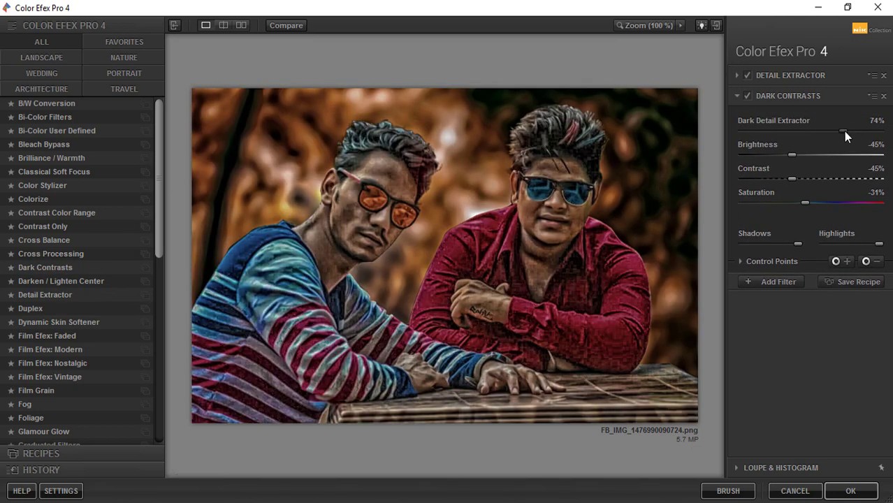
{"action": "left_click", "coordinate": [784, 155]}
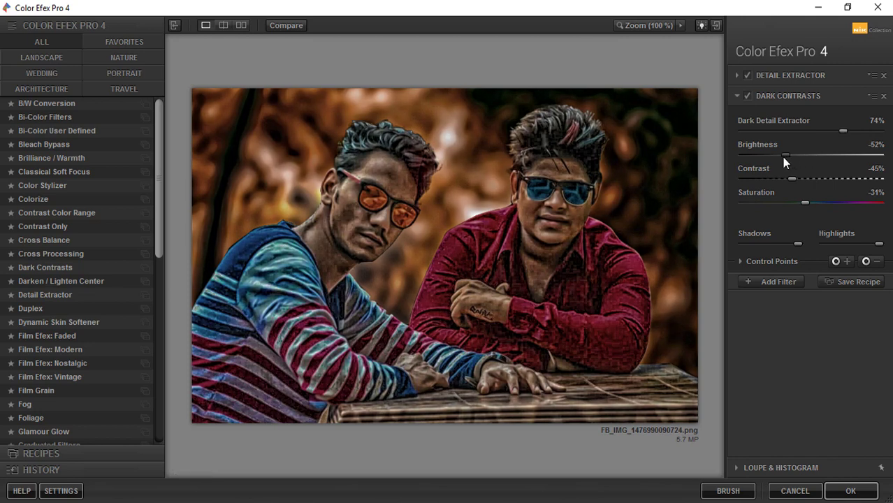
{"action": "left_click_drag", "start_coordinate": [784, 154], "coordinate": [805, 153]}
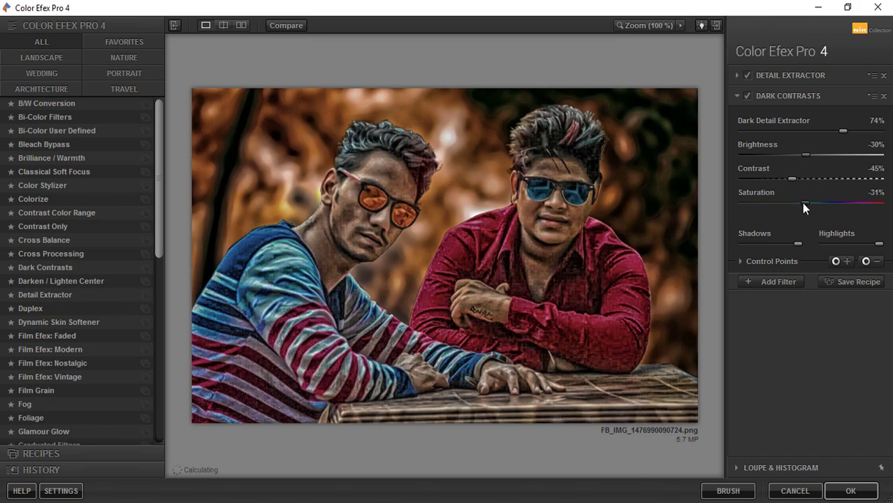
- Raise saturation slightly, settle contrast at -11%, and apply the filters back to Photoshop
{"action": "mouse_move", "coordinate": [803, 203]}
{"action": "left_mouse_down"}
{"action": "mouse_move", "coordinate": [790, 205]}
{"action": "mouse_move", "coordinate": [837, 203]}
{"action": "mouse_move", "coordinate": [827, 207]}
{"action": "left_mouse_up"}
{"action": "left_click", "coordinate": [798, 178]}
{"action": "left_click_drag", "start_coordinate": [845, 182], "coordinate": [838, 184]}
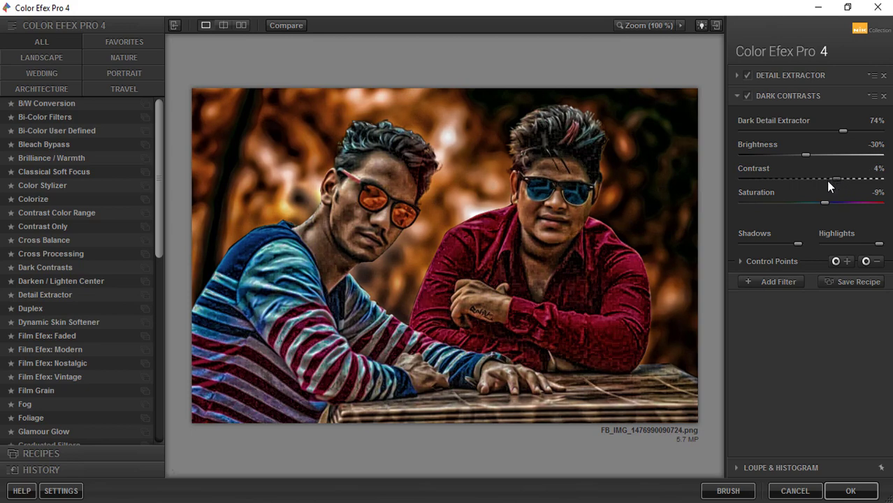
{"action": "left_click", "coordinate": [825, 178]}
{"action": "left_click", "coordinate": [860, 491]}
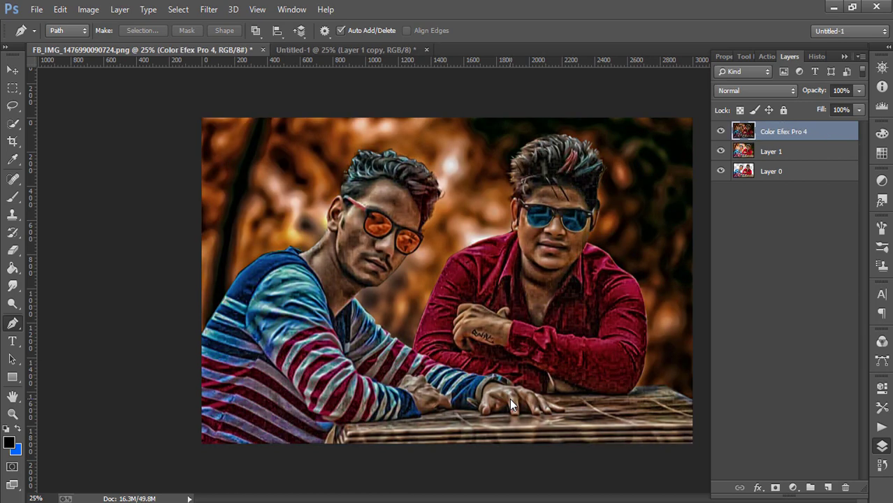
- Move Layer 1 above the Color Efex Pro 4 layer and begin lassoing the left man's head
{"action": "left_click_drag", "start_coordinate": [769, 154], "coordinate": [769, 128]}
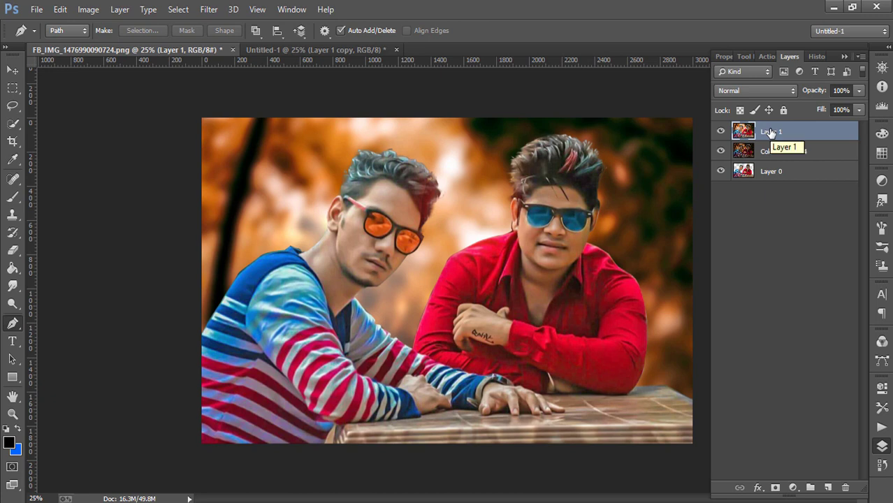
{"action": "left_click", "coordinate": [12, 105]}
{"action": "mouse_move", "coordinate": [334, 197]}
{"action": "left_mouse_down"}
{"action": "mouse_move", "coordinate": [287, 253]}
{"action": "mouse_move", "coordinate": [431, 231]}
{"action": "mouse_move", "coordinate": [392, 206]}
{"action": "left_mouse_up"}
{"action": "left_click", "coordinate": [428, 174]}
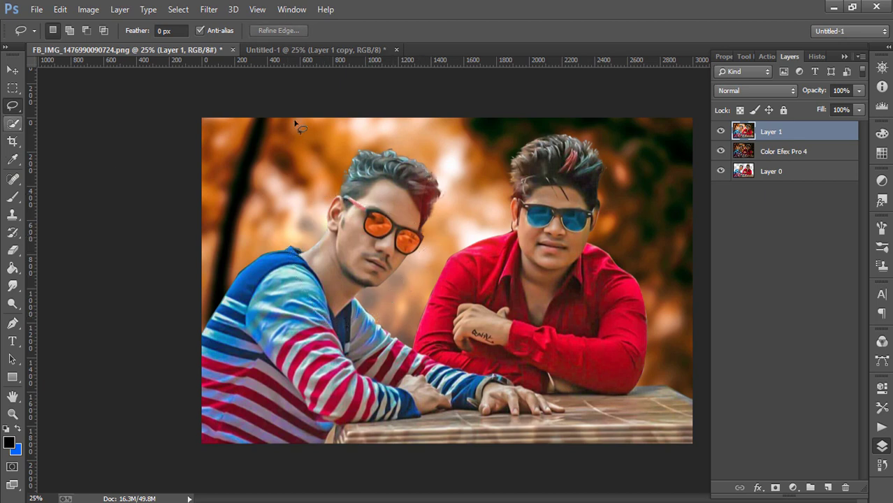
{"action": "right_click", "coordinate": [19, 112]}
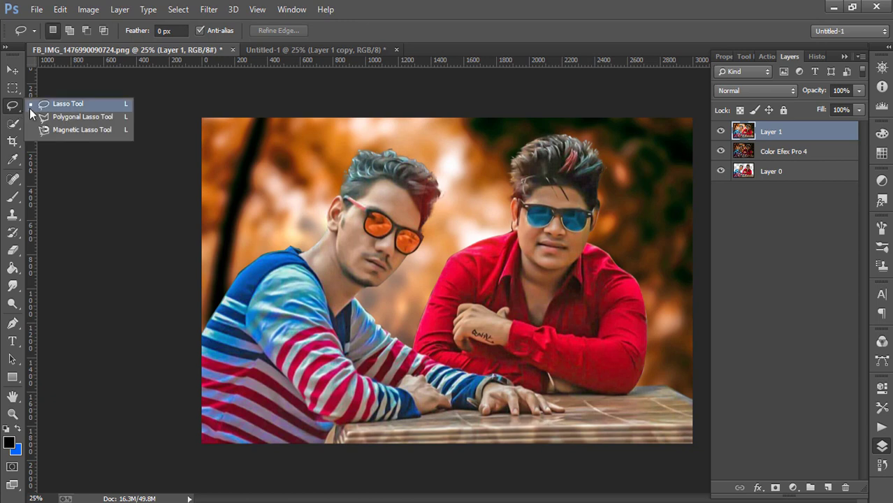
{"action": "left_click", "coordinate": [40, 117]}
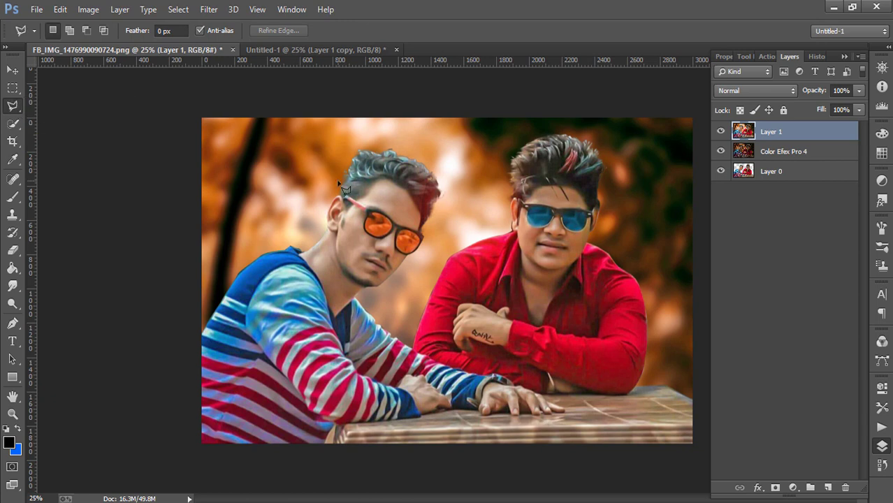
{"action": "left_click", "coordinate": [316, 224]}
{"action": "left_click", "coordinate": [287, 248]}
{"action": "left_click", "coordinate": [357, 323]}
{"action": "left_click", "coordinate": [413, 292]}
{"action": "left_click", "coordinate": [441, 204]}
{"action": "left_click", "coordinate": [389, 171]}
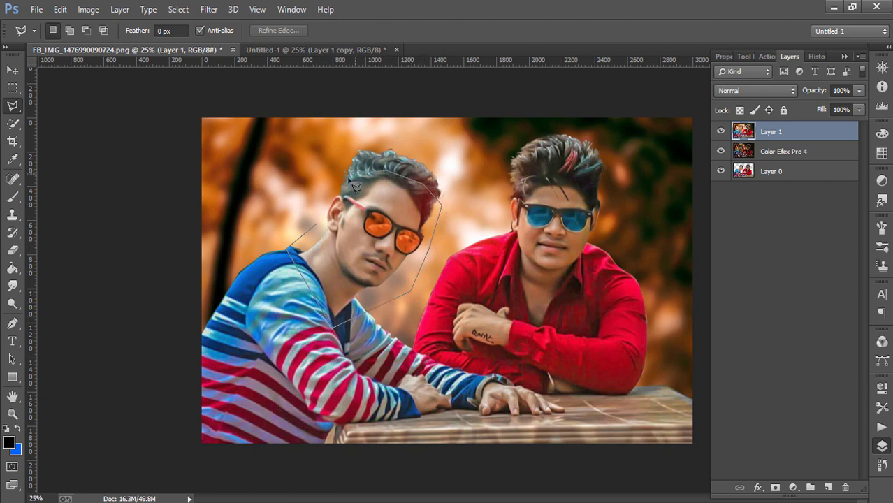
{"action": "left_click", "coordinate": [316, 207]}
{"action": "left_click", "coordinate": [310, 224]}
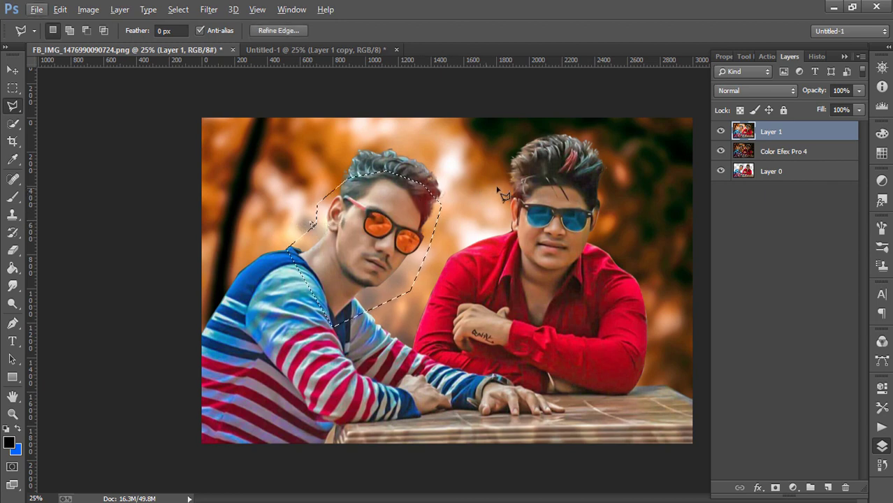
{"action": "key", "text": "ctrl+d"}
{"action": "left_click", "coordinate": [503, 216]}
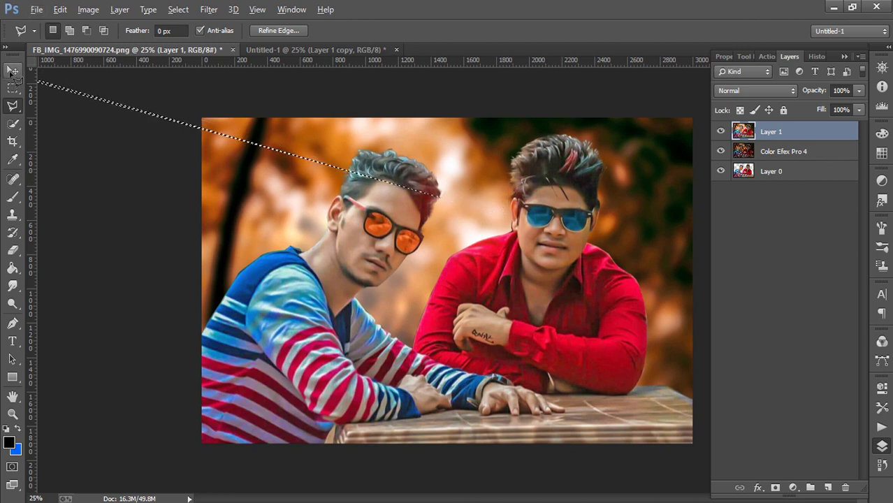
{"action": "key", "text": "Escape"}
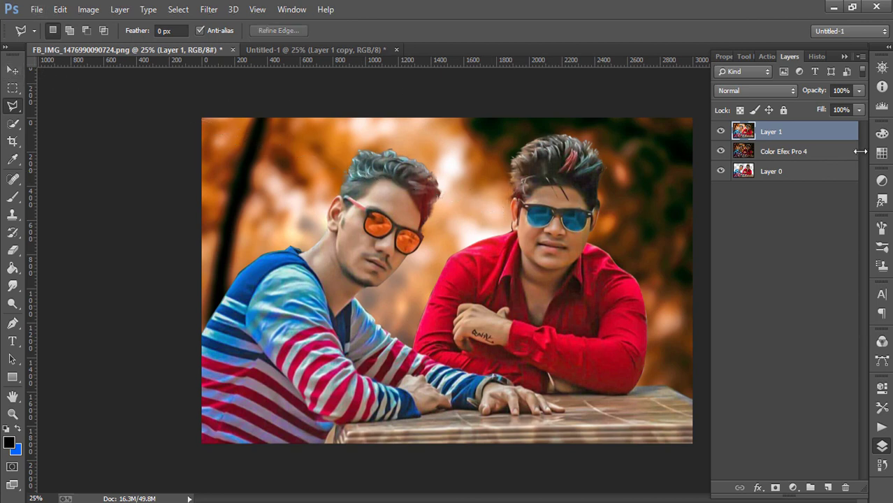
- Move Layer 1 to the bottom, make Color Efex Pro 4 active, and step back one history state
{"action": "left_click_drag", "start_coordinate": [769, 133], "coordinate": [802, 198]}
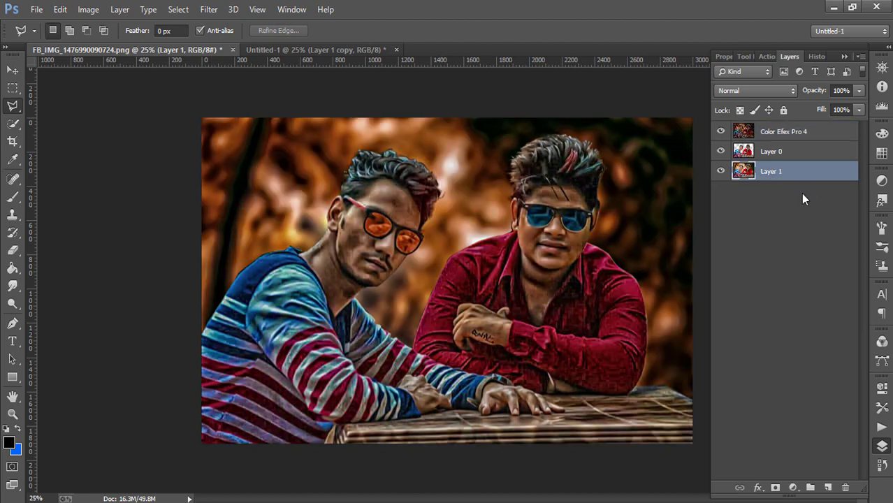
{"action": "left_click", "coordinate": [792, 151]}
{"action": "left_click", "coordinate": [783, 132]}
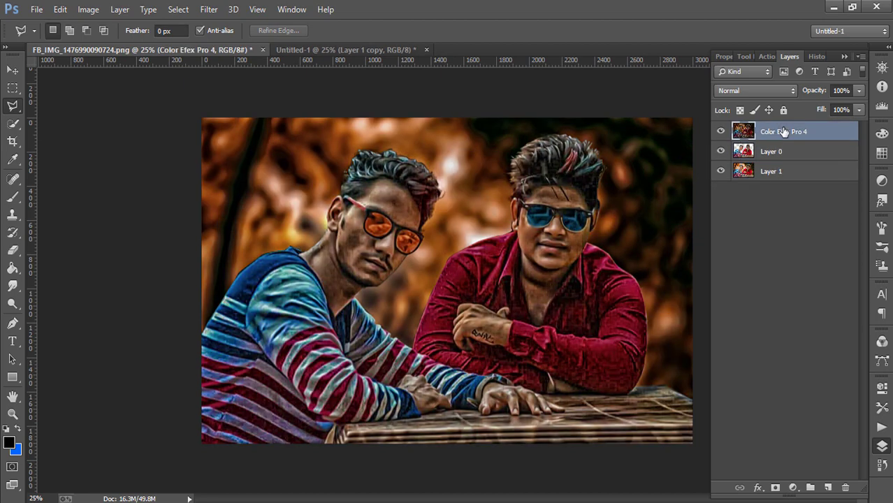
{"action": "left_click", "coordinate": [12, 196]}
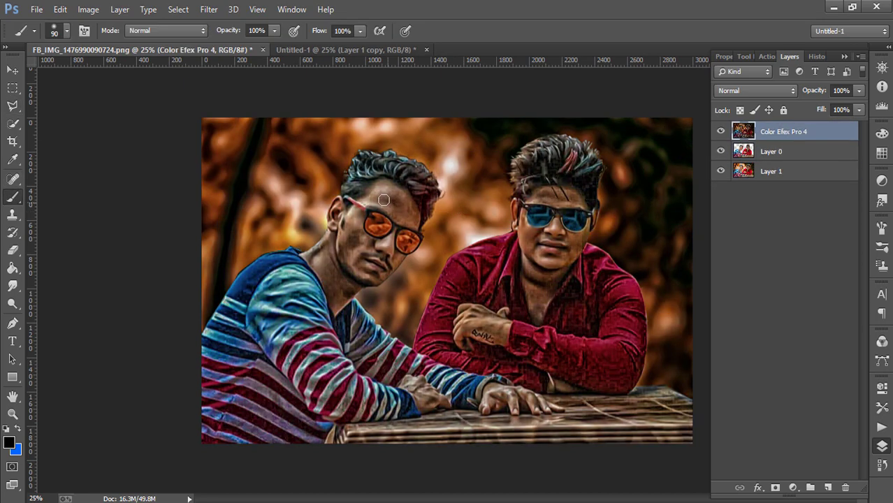
{"action": "left_click", "coordinate": [60, 9]}
{"action": "left_click", "coordinate": [110, 35]}
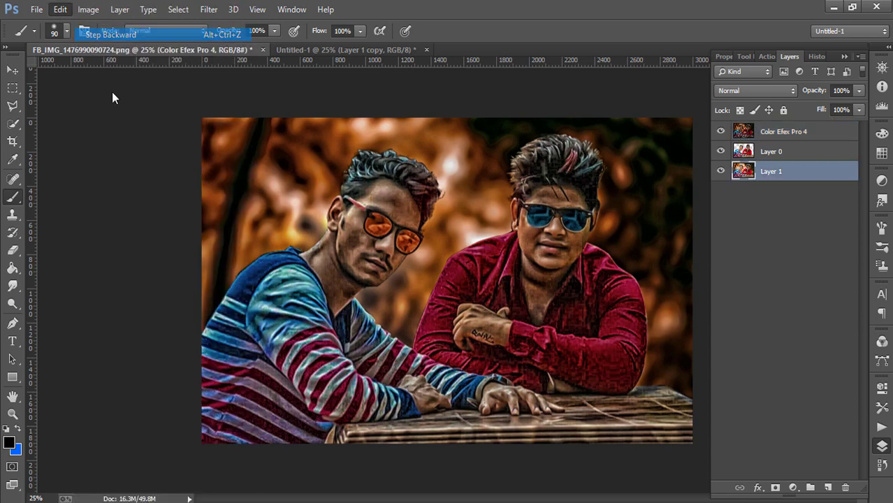
- Erase the Color Efex Pro 4 layer over the men's faces, jaws and necks
{"action": "left_click", "coordinate": [22, 247]}
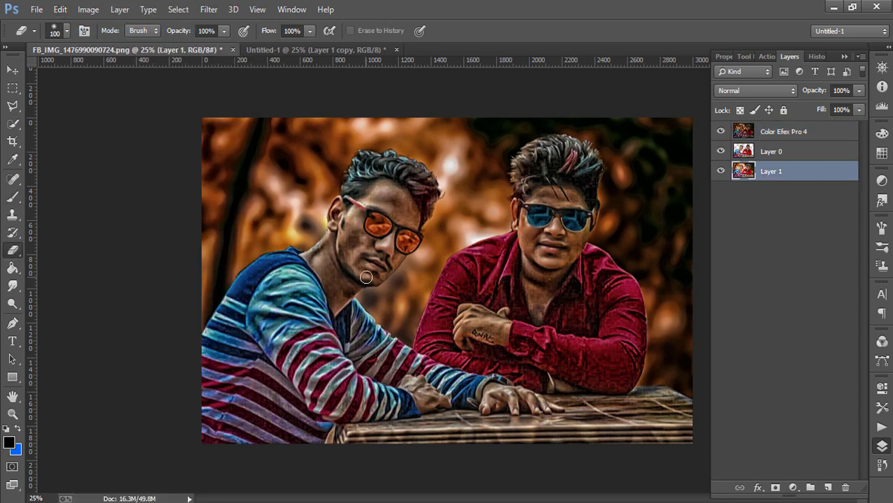
{"action": "key", "text": "bracketright"}
{"action": "key", "text": "bracketright"}
{"action": "key", "text": "bracketright"}
{"action": "left_click_drag", "start_coordinate": [364, 277], "coordinate": [349, 253]}
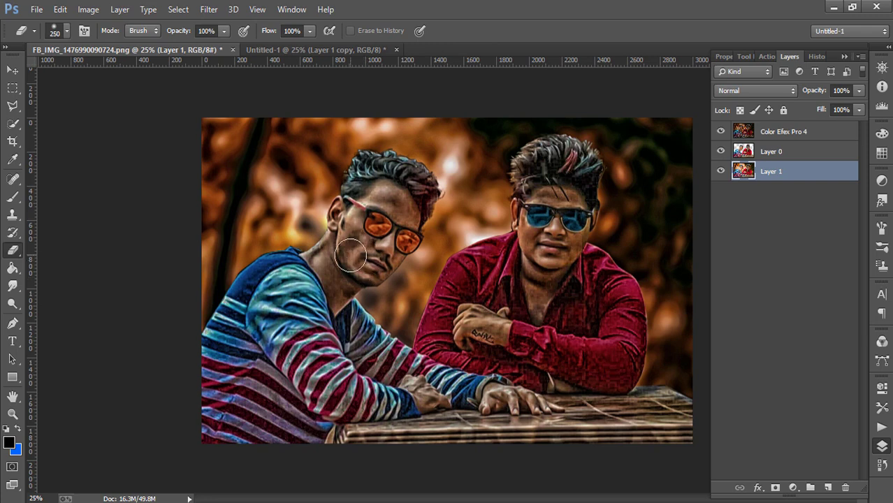
{"action": "left_click", "coordinate": [780, 134]}
{"action": "mouse_move", "coordinate": [351, 252]}
{"action": "left_mouse_down"}
{"action": "mouse_move", "coordinate": [331, 289]}
{"action": "mouse_move", "coordinate": [371, 255]}
{"action": "mouse_move", "coordinate": [361, 214]}
{"action": "mouse_move", "coordinate": [391, 194]}
{"action": "mouse_move", "coordinate": [388, 238]}
{"action": "mouse_move", "coordinate": [359, 283]}
{"action": "mouse_move", "coordinate": [384, 174]}
{"action": "mouse_move", "coordinate": [355, 191]}
{"action": "mouse_move", "coordinate": [362, 163]}
{"action": "mouse_move", "coordinate": [402, 168]}
{"action": "mouse_move", "coordinate": [423, 216]}
{"action": "mouse_move", "coordinate": [389, 261]}
{"action": "mouse_move", "coordinate": [357, 281]}
{"action": "mouse_move", "coordinate": [408, 199]}
{"action": "mouse_move", "coordinate": [391, 248]}
{"action": "mouse_move", "coordinate": [352, 288]}
{"action": "left_mouse_up"}
{"action": "key", "text": "bracketleft"}
{"action": "key", "text": "bracketleft"}
{"action": "key", "text": "bracketleft"}
{"action": "key", "text": "bracketleft"}
{"action": "key", "text": "bracketleft"}
{"action": "key", "text": "bracketleft"}
{"action": "key", "text": "bracketright"}
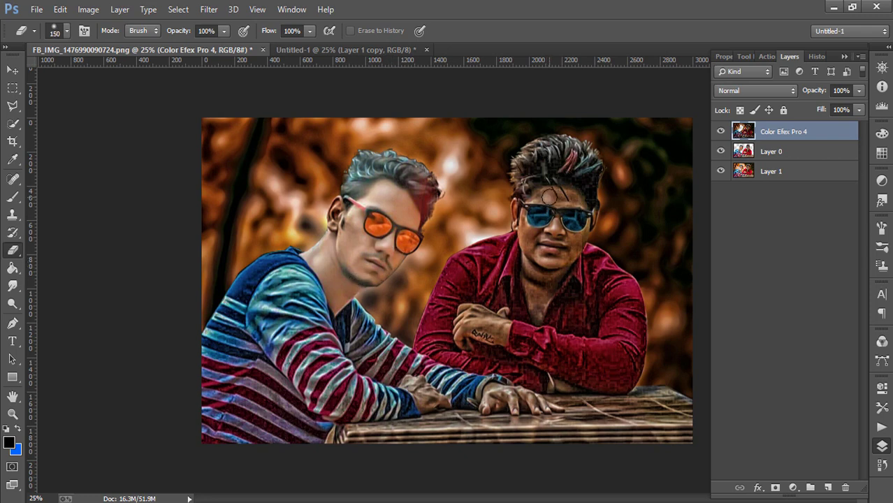
{"action": "key", "text": "bracketright"}
{"action": "key", "text": "bracketright"}
{"action": "key", "text": "bracketright"}
{"action": "mouse_move", "coordinate": [543, 213]}
{"action": "left_mouse_down"}
{"action": "mouse_move", "coordinate": [531, 222]}
{"action": "mouse_move", "coordinate": [524, 209]}
{"action": "mouse_move", "coordinate": [566, 199]}
{"action": "mouse_move", "coordinate": [541, 264]}
{"action": "left_mouse_up"}
{"action": "key", "text": "b"}
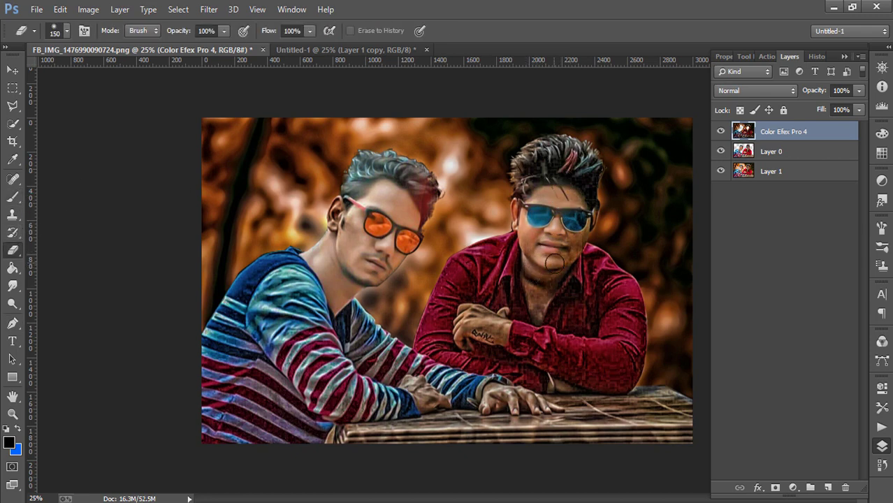
{"action": "key", "text": "p"}
{"action": "left_click", "coordinate": [12, 250]}
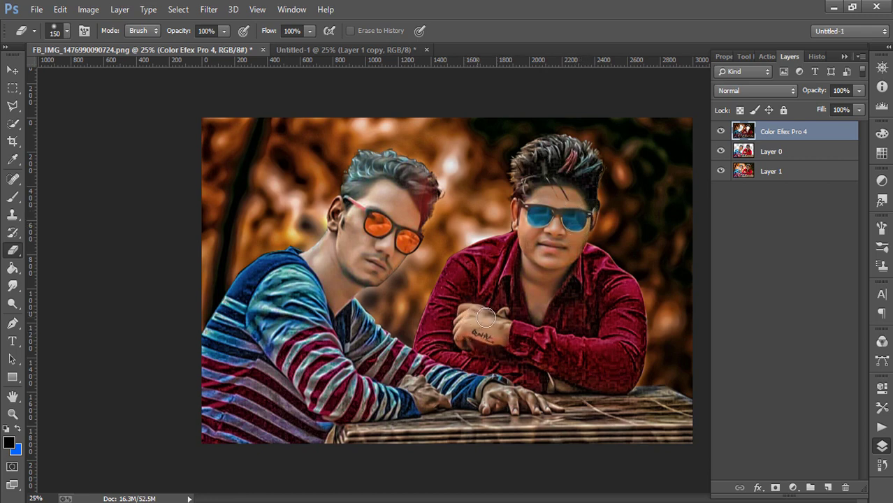
- Return to the Eraser at size 80 and cycle through Layer 0, Color Efex Pro 4 and Layer 1
{"action": "key", "text": "p"}
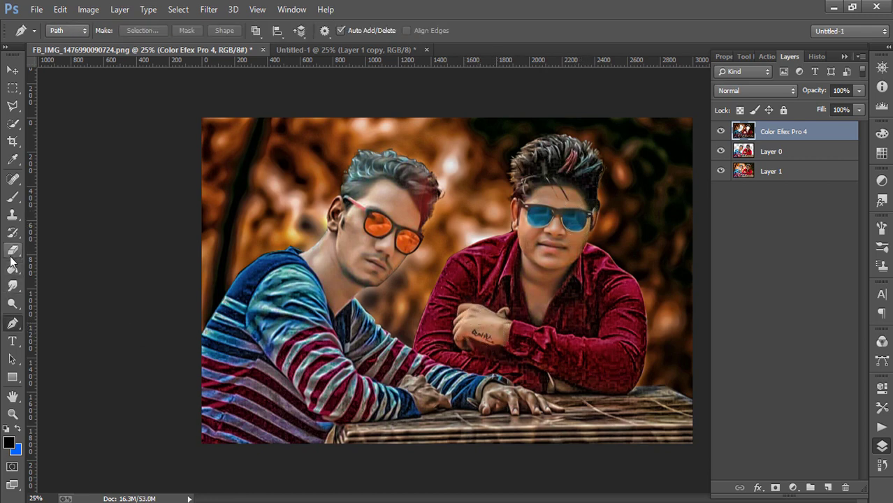
{"action": "left_click", "coordinate": [13, 250]}
{"action": "key", "text": "bracketleft"}
{"action": "key", "text": "bracketleft"}
{"action": "key", "text": "bracketleft"}
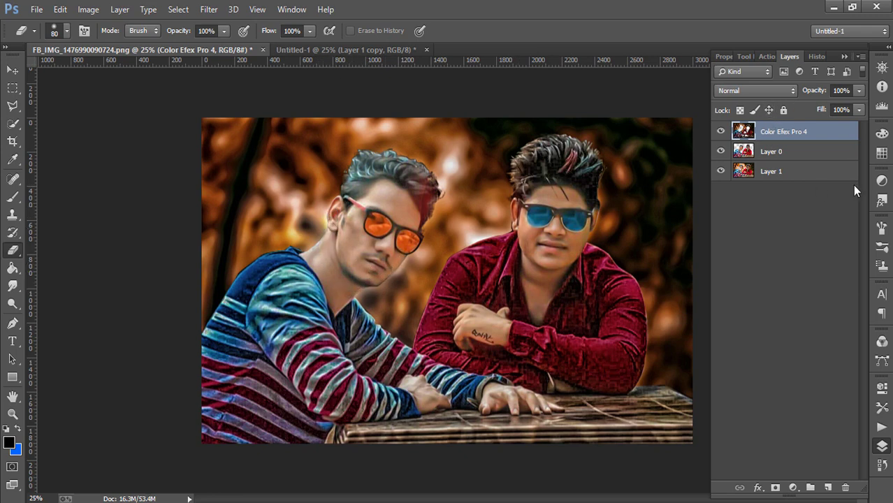
{"action": "left_click", "coordinate": [789, 151]}
{"action": "left_click", "coordinate": [800, 135]}
{"action": "left_click", "coordinate": [798, 172]}
- Toggle Layer 0 visibility to check, then stamp visible layers into new Layer 2 with Ctrl+Alt+Shift+E
{"action": "left_click", "coordinate": [722, 150]}
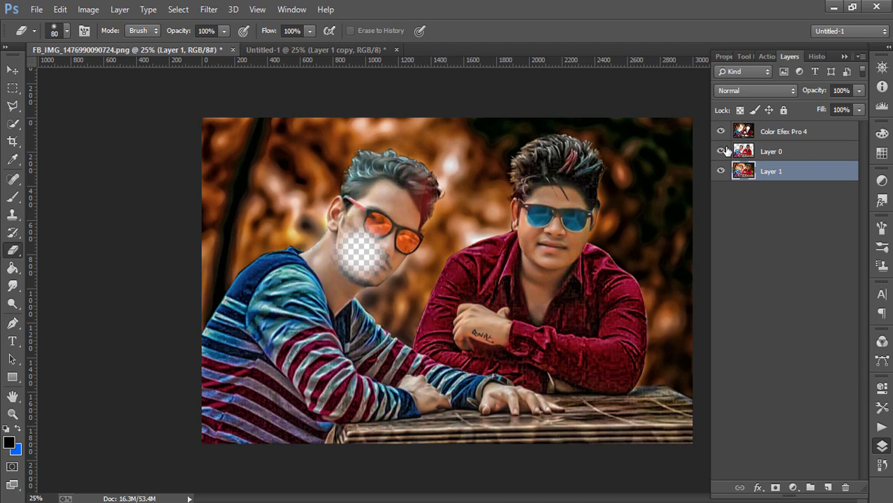
{"action": "left_click", "coordinate": [722, 151]}
{"action": "left_click", "coordinate": [788, 137], "text": "ctrl"}
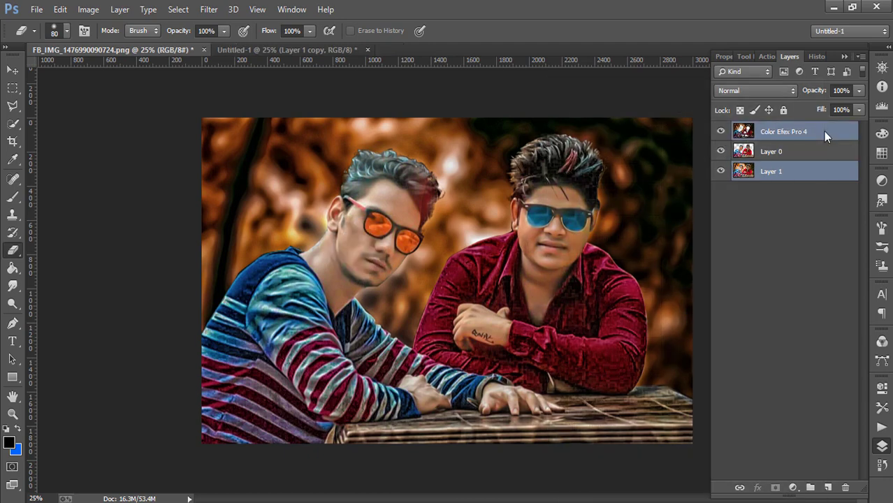
{"action": "key", "text": "ctrl+shift+alt+e"}
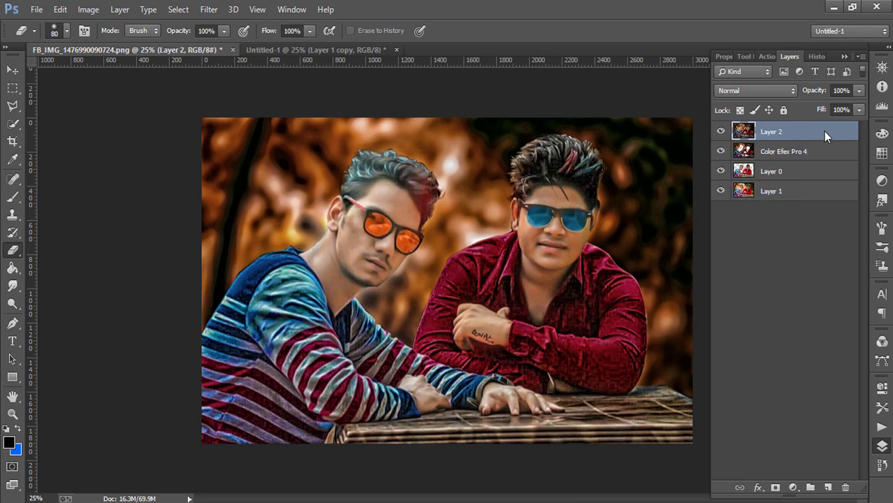
{"action": "left_click", "coordinate": [787, 153]}
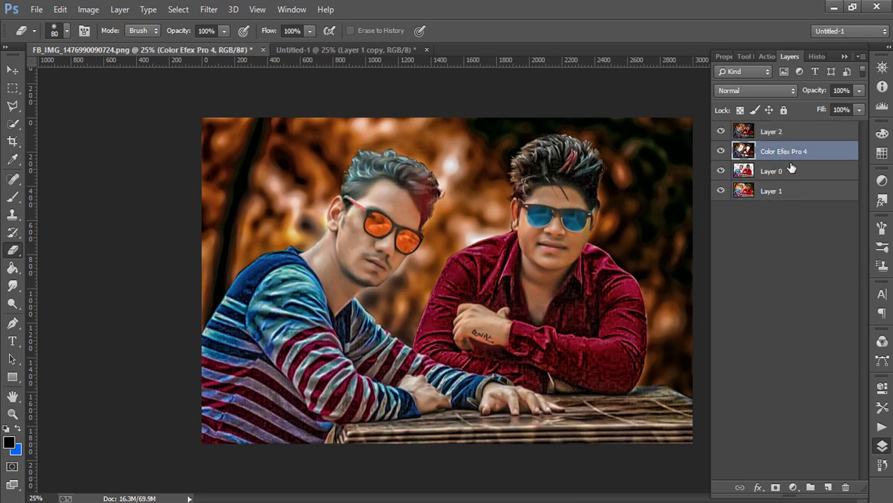
- Delete the Color Efex Pro 4 and Layer 1 layers
{"action": "left_click", "coordinate": [802, 191], "text": "ctrl"}
{"action": "left_click", "coordinate": [845, 487]}
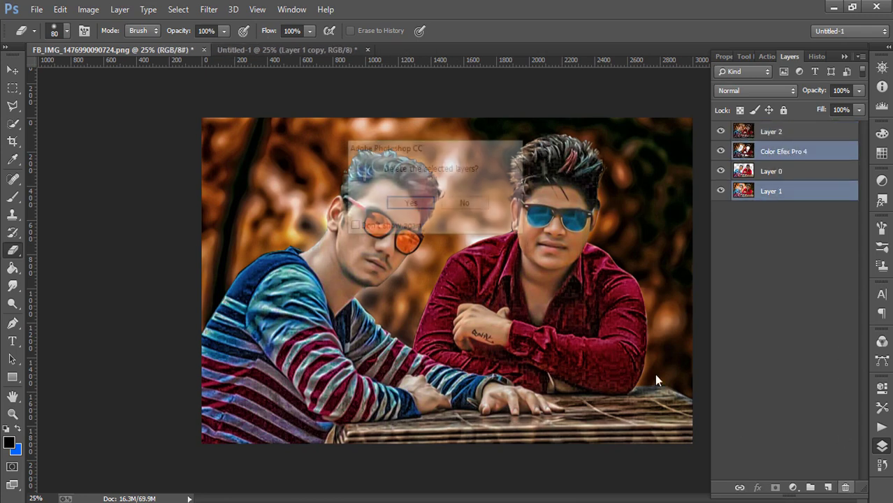
{"action": "left_click", "coordinate": [410, 204]}
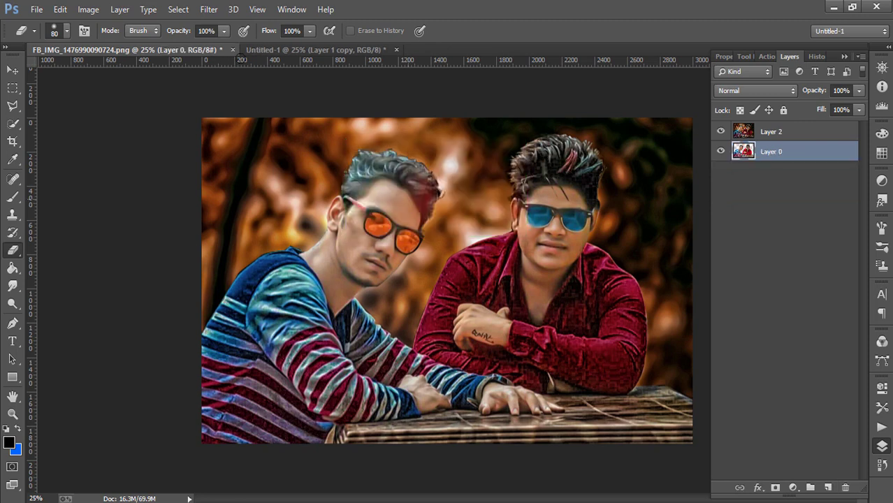
- Apply Color Efex Pro 3.0 Contrast Color Range to Layer 2 and hide it with a black mask
{"action": "left_click", "coordinate": [766, 132]}
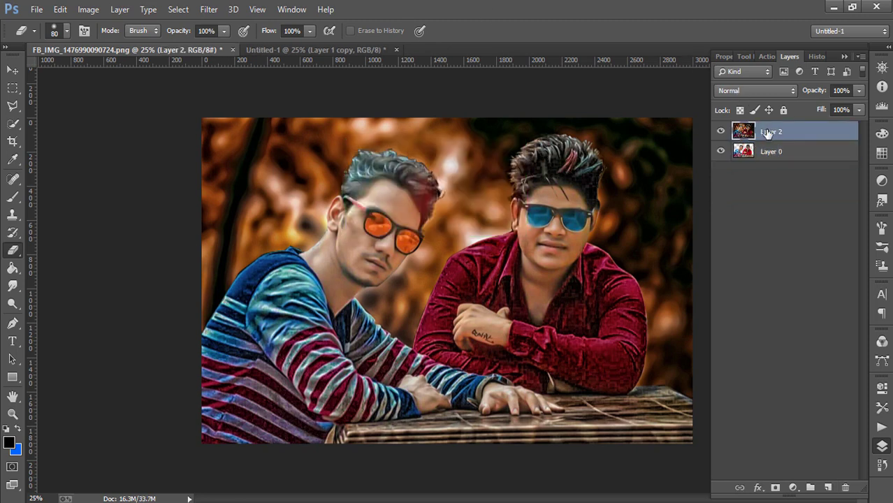
{"action": "left_click", "coordinate": [209, 9]}
{"action": "mouse_move", "coordinate": [229, 374]}
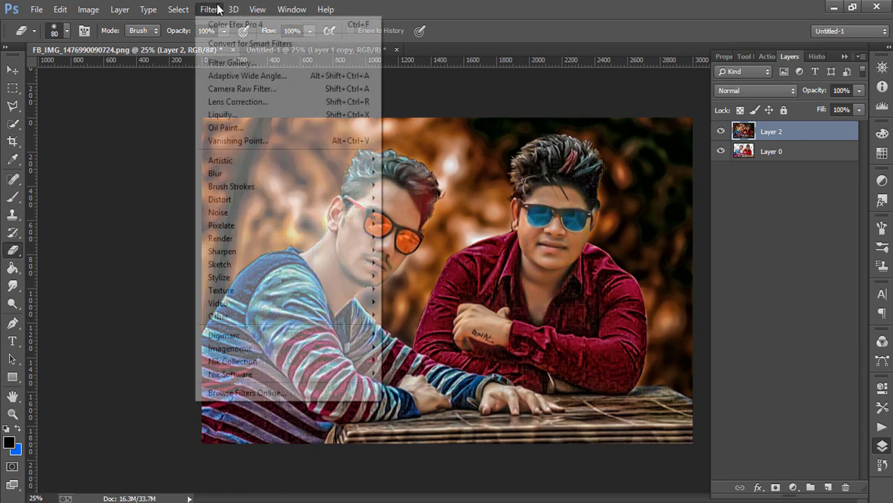
{"action": "left_click", "coordinate": [438, 374]}
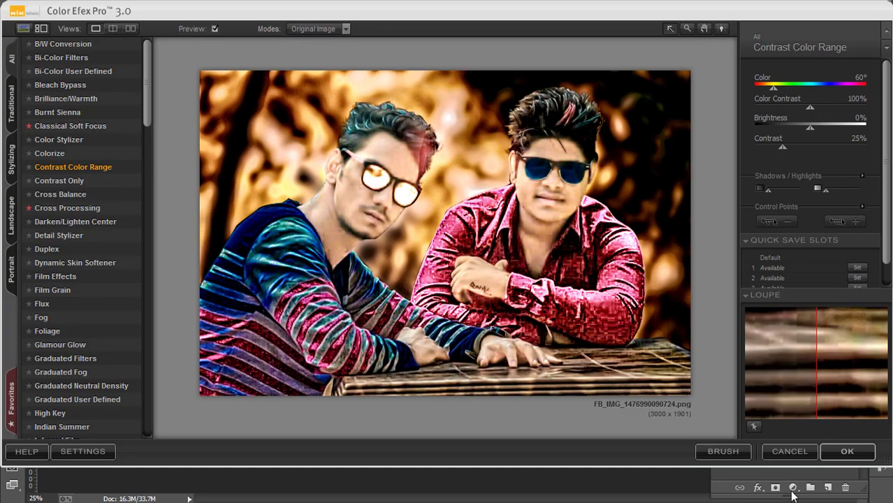
{"action": "left_click", "coordinate": [846, 451]}
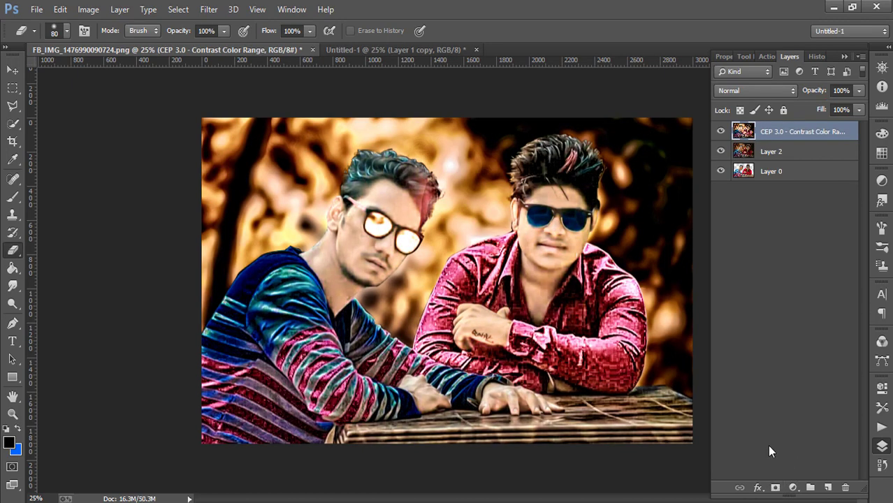
{"action": "left_click", "coordinate": [774, 487], "text": "alt"}
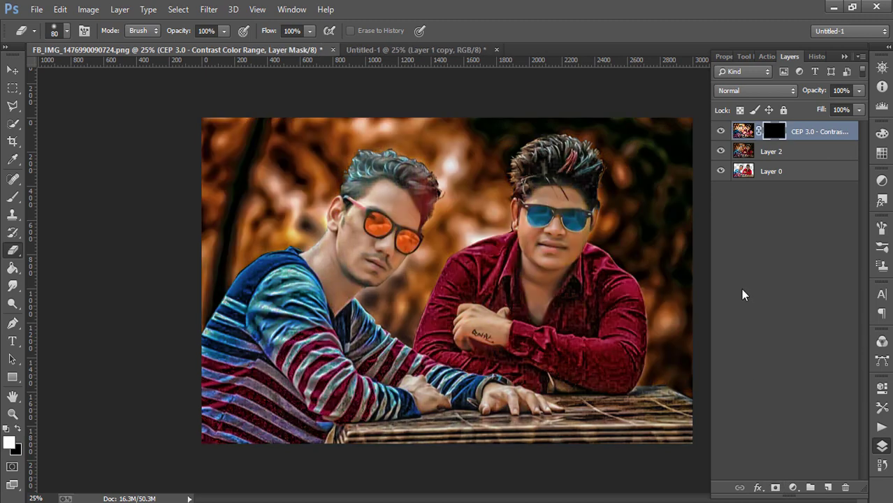
- Paint white on the mask over the left man's cheek, neck and chin, undoing a stray stroke
{"action": "left_click", "coordinate": [8, 442]}
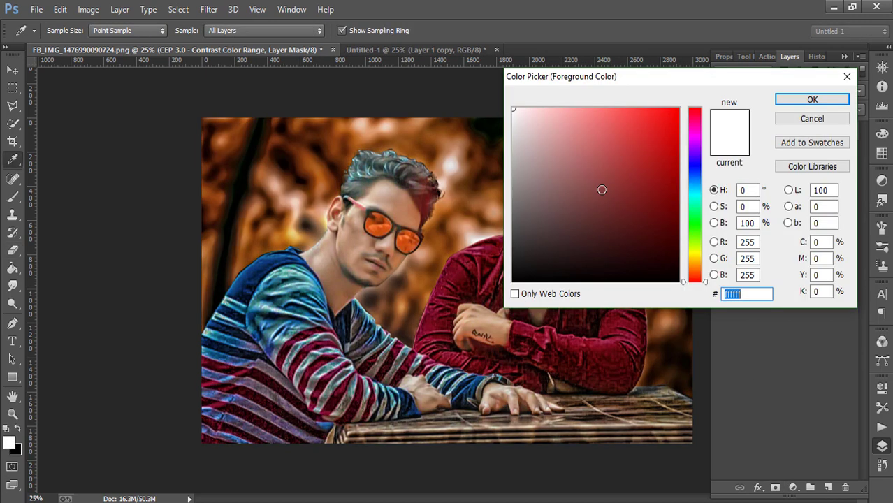
{"action": "left_click", "coordinate": [791, 99]}
{"action": "left_click", "coordinate": [12, 196]}
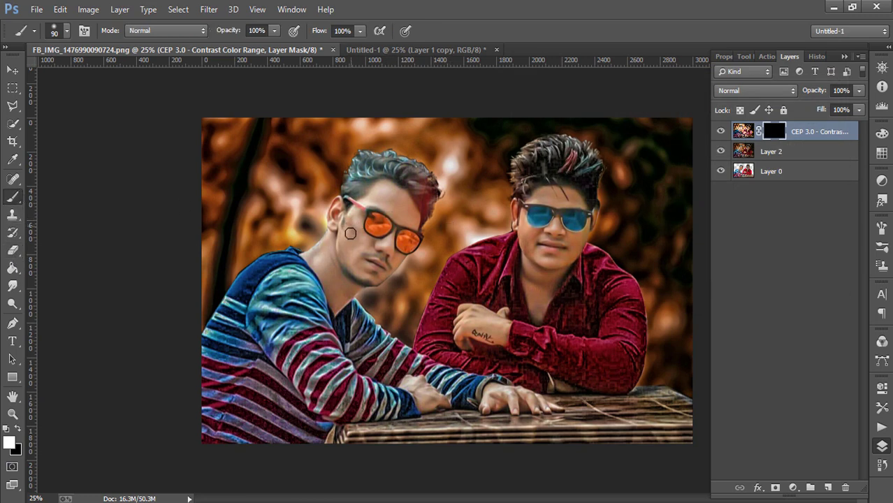
{"action": "mouse_move", "coordinate": [350, 233]}
{"action": "left_mouse_down"}
{"action": "mouse_move", "coordinate": [317, 251]}
{"action": "mouse_move", "coordinate": [327, 245]}
{"action": "left_mouse_up"}
{"action": "key", "text": "bracketright"}
{"action": "key", "text": "bracketright"}
{"action": "key", "text": "bracketright"}
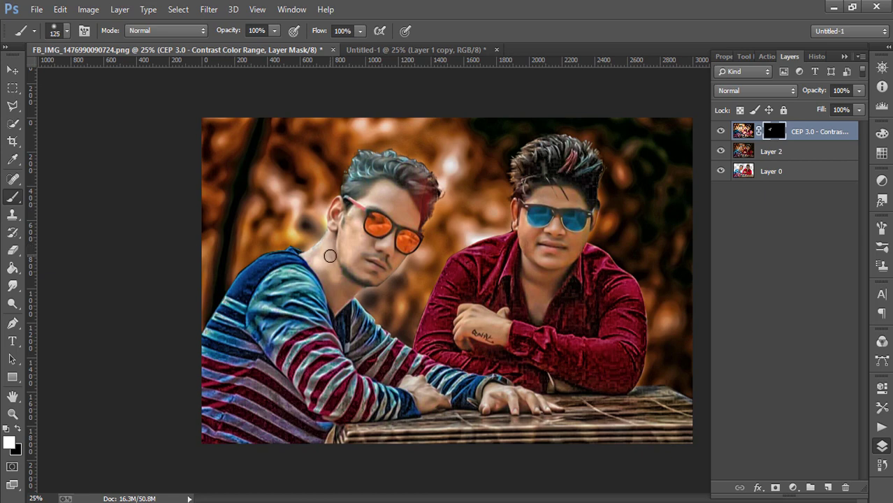
{"action": "left_click_drag", "start_coordinate": [330, 280], "coordinate": [377, 224]}
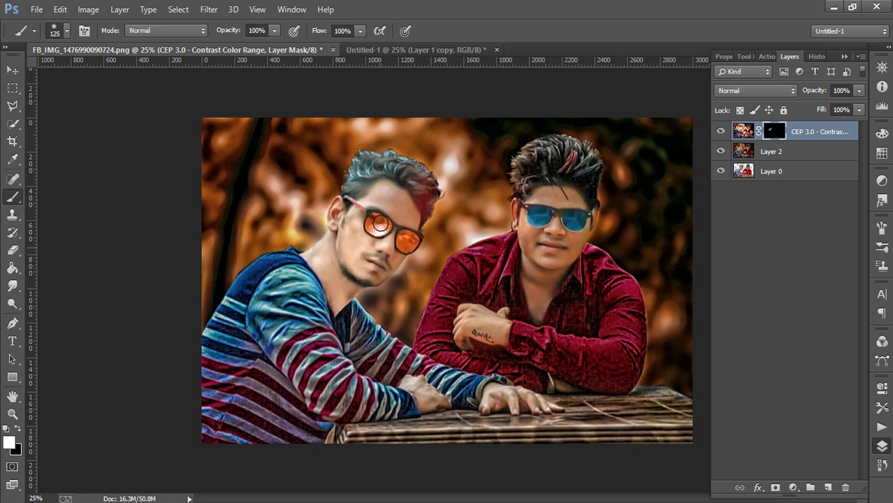
{"action": "left_click", "coordinate": [62, 9]}
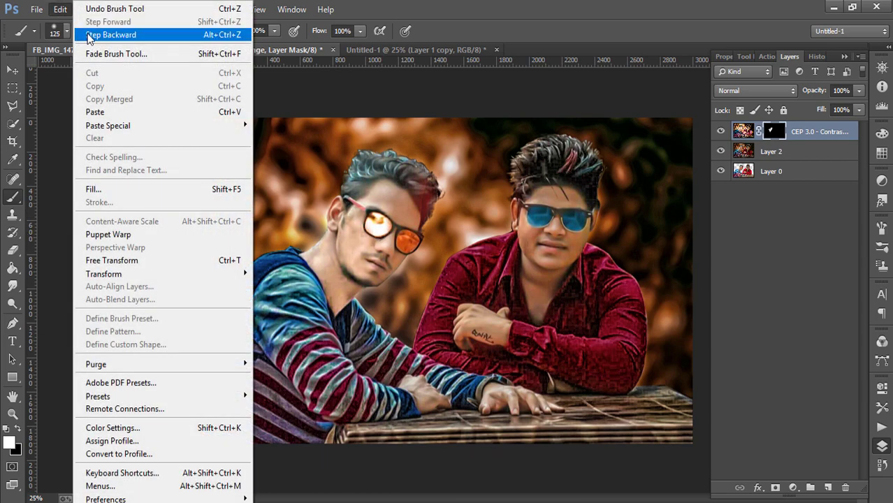
{"action": "left_click", "coordinate": [87, 32]}
- Reveal the effect on the left man's jaw, forehead and moustache and the right man's neck, then add Layer 3
{"action": "left_click_drag", "start_coordinate": [324, 274], "coordinate": [333, 299]}
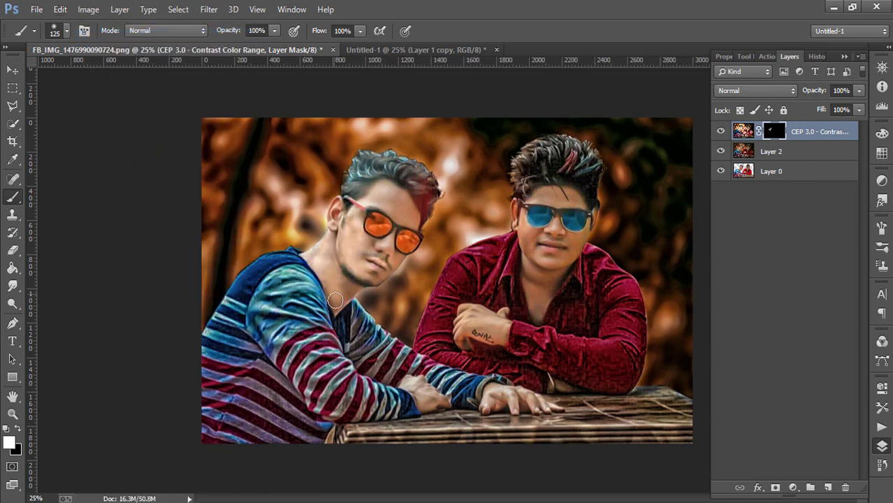
{"action": "left_click_drag", "start_coordinate": [326, 261], "coordinate": [345, 277]}
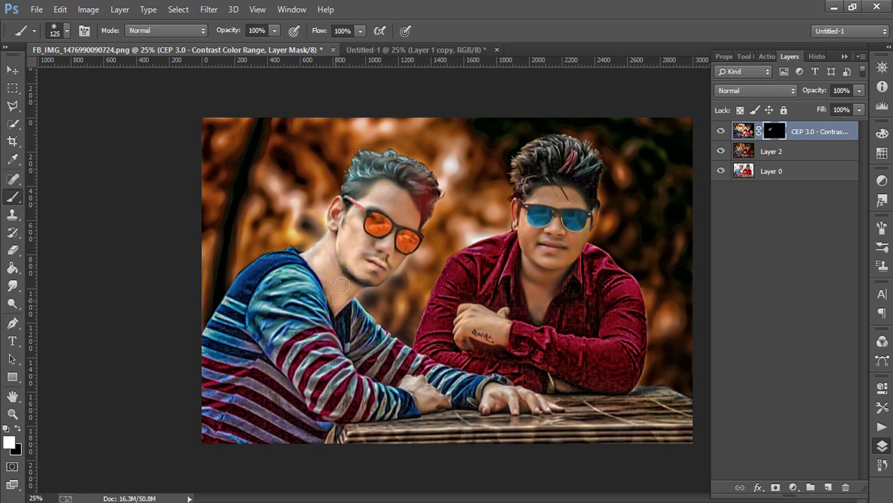
{"action": "left_click_drag", "start_coordinate": [341, 285], "coordinate": [396, 207]}
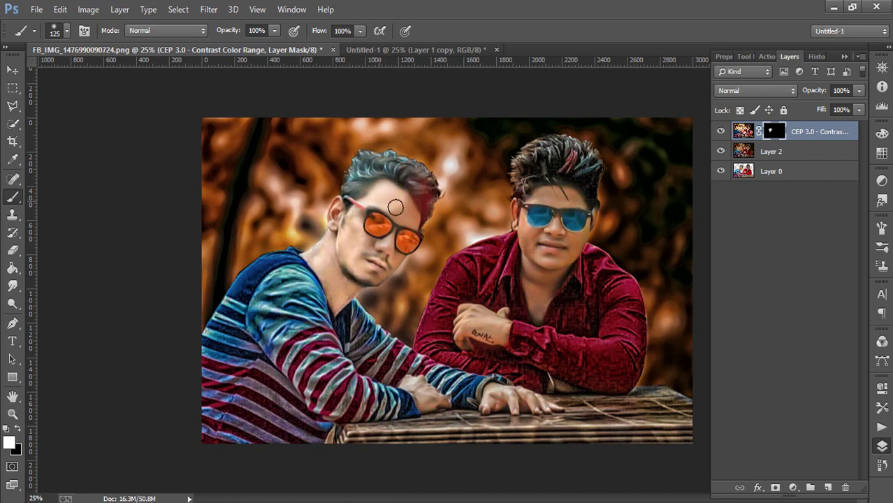
{"action": "key", "text": "bracketright"}
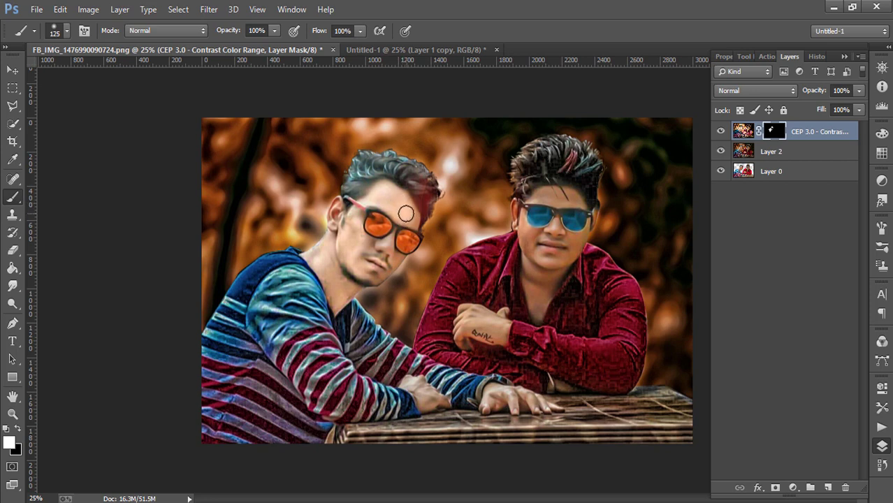
{"action": "key", "text": "bracketleft"}
{"action": "key", "text": "bracketleft"}
{"action": "key", "text": "bracketleft"}
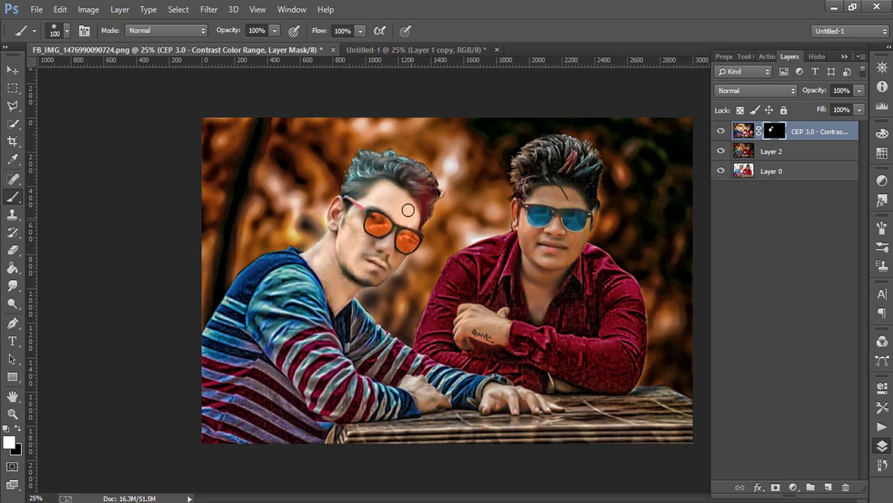
{"action": "mouse_move", "coordinate": [372, 245]}
{"action": "left_mouse_down"}
{"action": "mouse_move", "coordinate": [359, 257]}
{"action": "mouse_move", "coordinate": [395, 257]}
{"action": "left_mouse_up"}
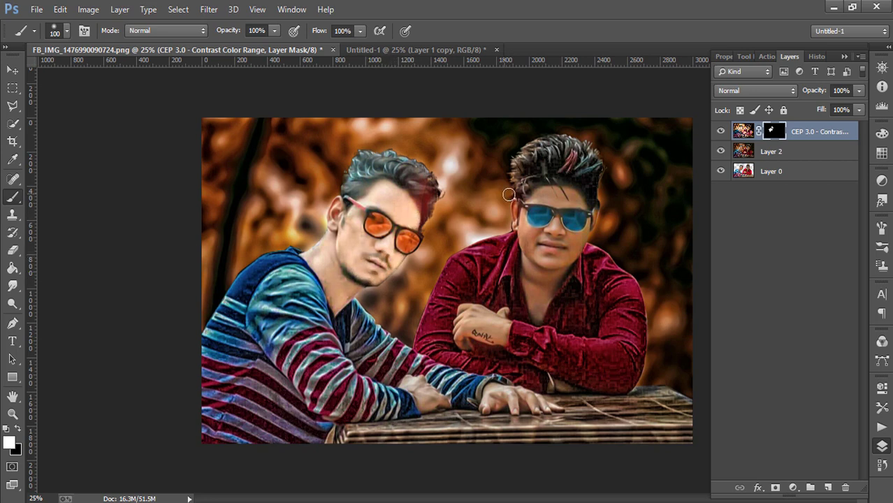
{"action": "left_click_drag", "start_coordinate": [557, 199], "coordinate": [560, 198]}
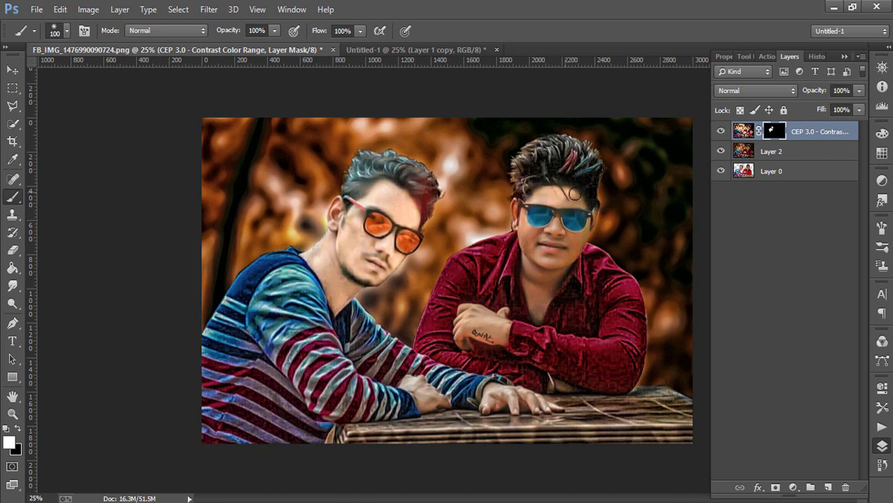
{"action": "key", "text": "bracketleft"}
{"action": "key", "text": "bracketright"}
{"action": "key", "text": "bracketright"}
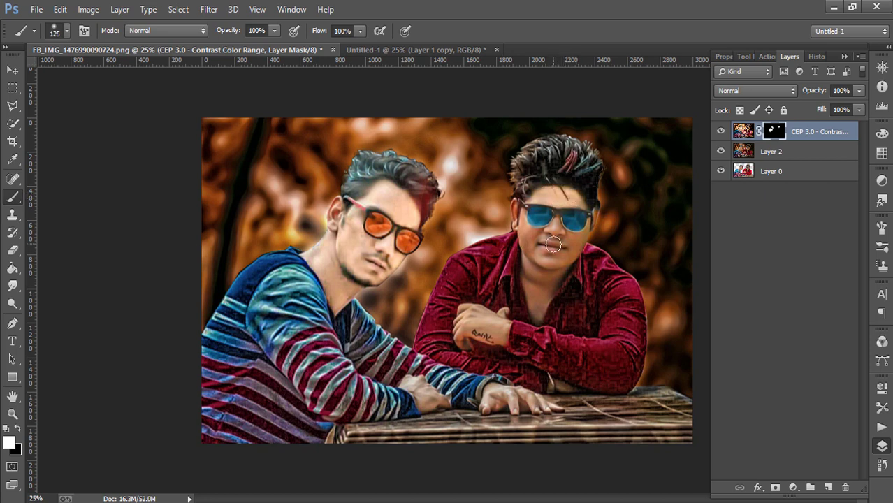
{"action": "left_click_drag", "start_coordinate": [528, 266], "coordinate": [549, 238]}
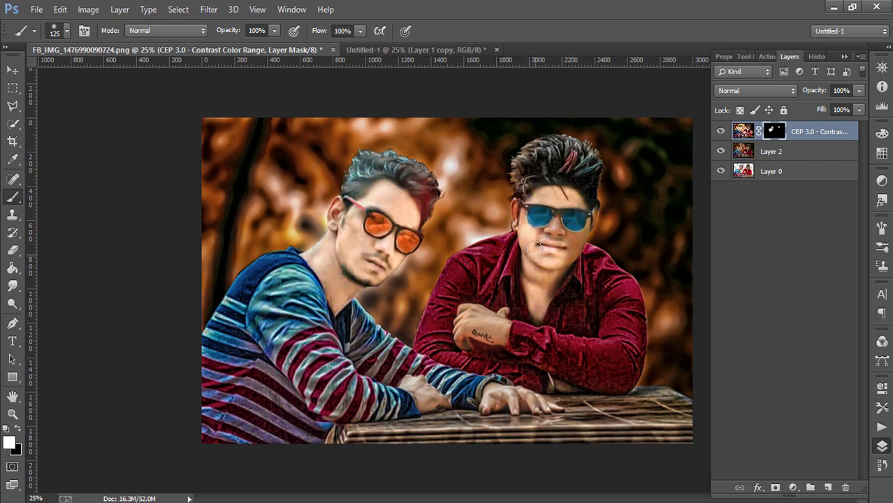
{"action": "key", "text": "bracketleft"}
{"action": "key", "text": "bracketleft"}
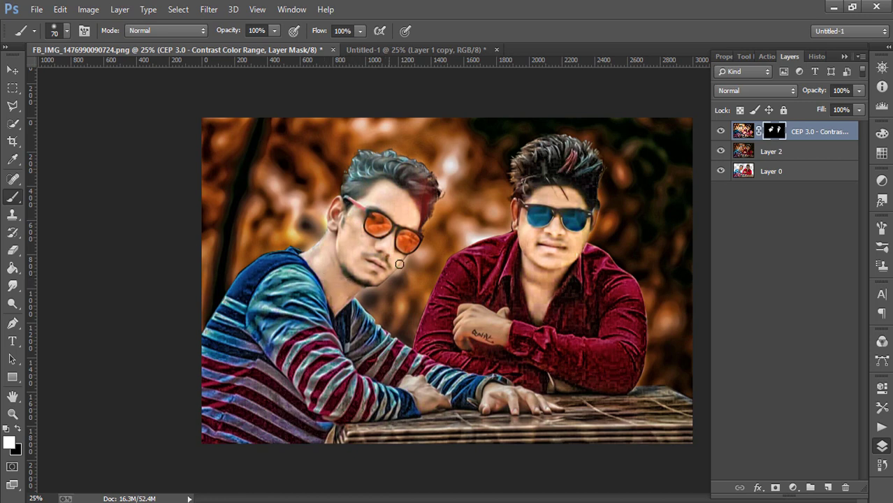
{"action": "left_click", "coordinate": [828, 487]}
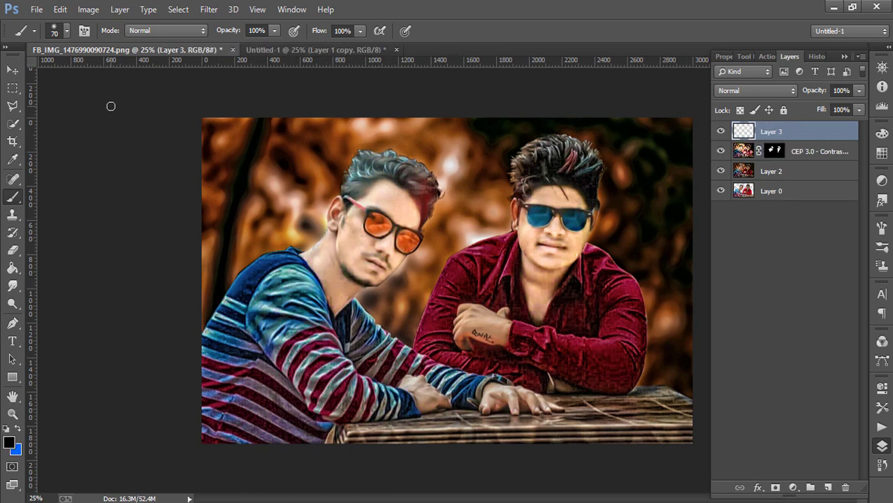
- Sample skin colour with the Eyedropper, raise the contrast layer's opacity, and set Layer 3 to 38%
{"action": "left_click", "coordinate": [13, 160]}
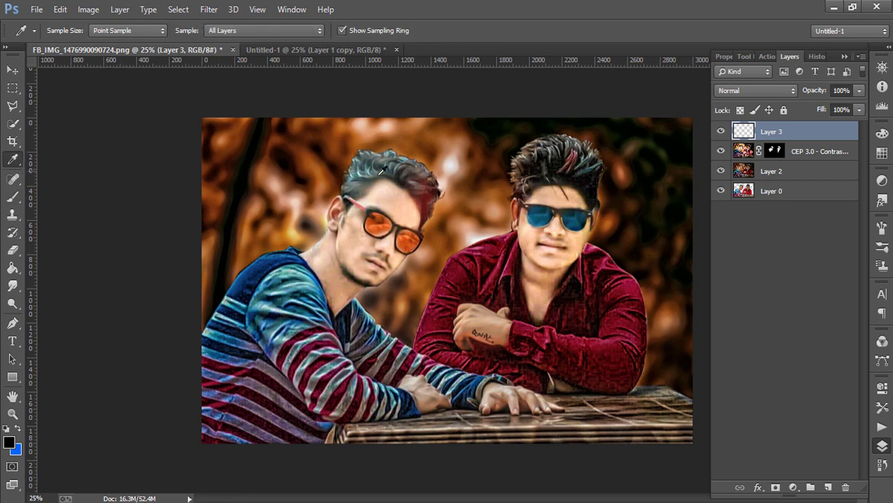
{"action": "left_click", "coordinate": [828, 150]}
{"action": "left_click", "coordinate": [858, 90]}
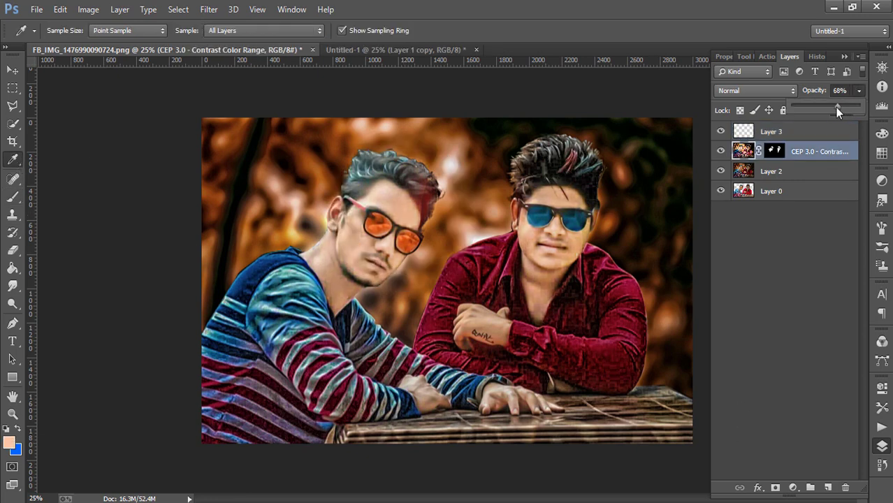
{"action": "left_click_drag", "start_coordinate": [838, 107], "coordinate": [844, 108]}
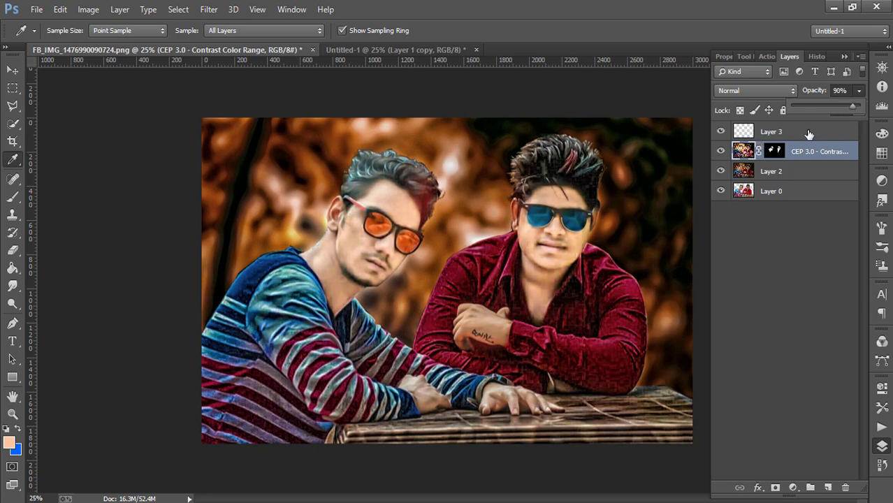
{"action": "left_click", "coordinate": [808, 132]}
{"action": "left_click", "coordinate": [859, 90]}
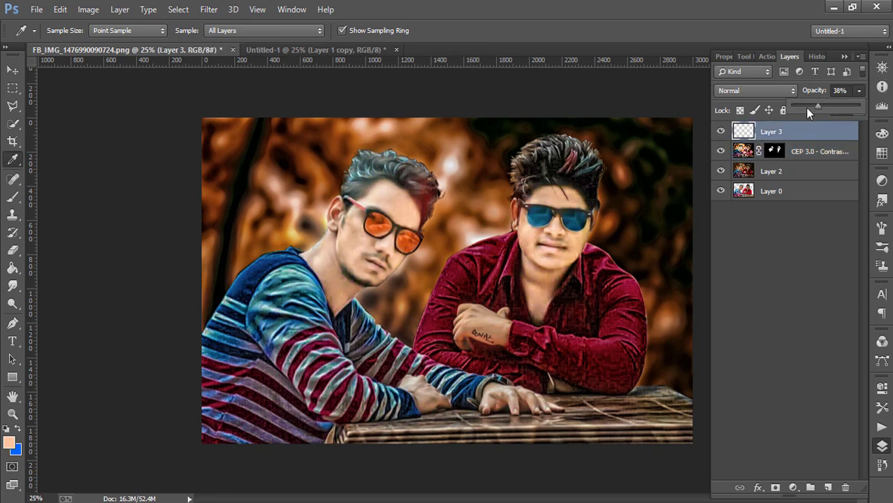
- Paint skin tone over the necks, mouth and chin on Layer 3, fading it to about 33% opacity
{"action": "left_click", "coordinate": [12, 198]}
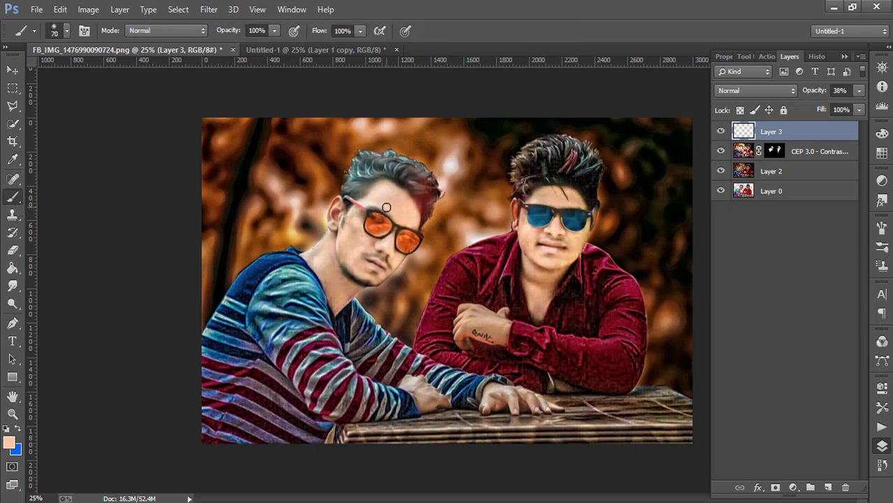
{"action": "key", "text": "bracketright"}
{"action": "key", "text": "bracketright"}
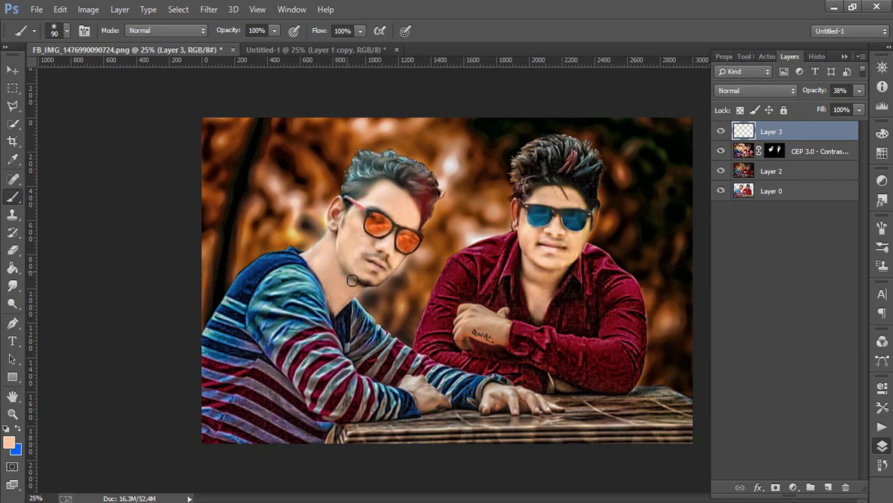
{"action": "left_click_drag", "start_coordinate": [549, 267], "coordinate": [543, 295]}
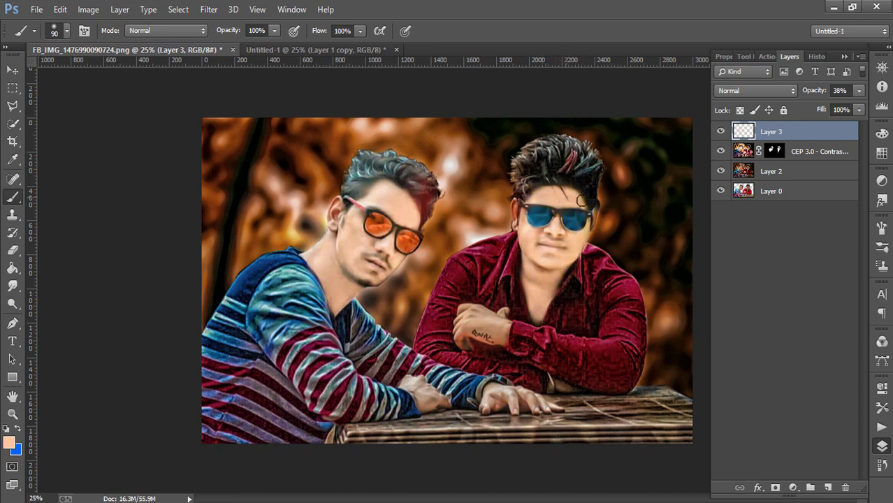
{"action": "left_click_drag", "start_coordinate": [535, 240], "coordinate": [557, 263]}
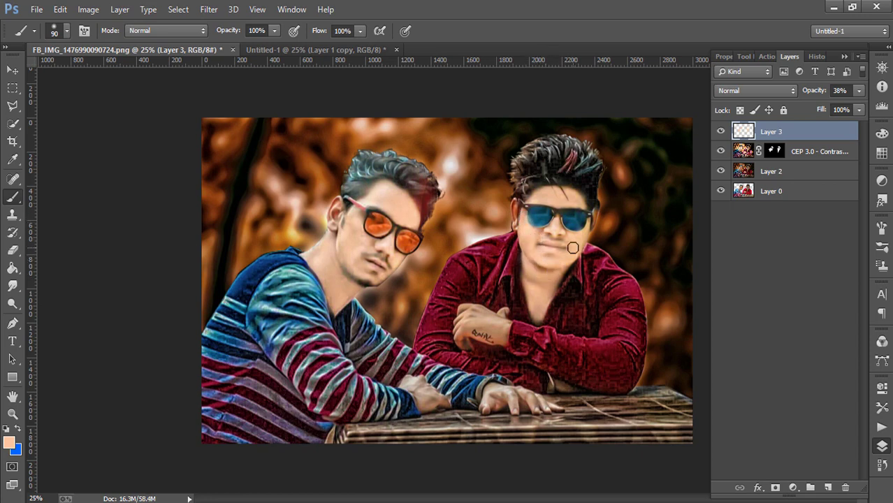
{"action": "left_click", "coordinate": [860, 91]}
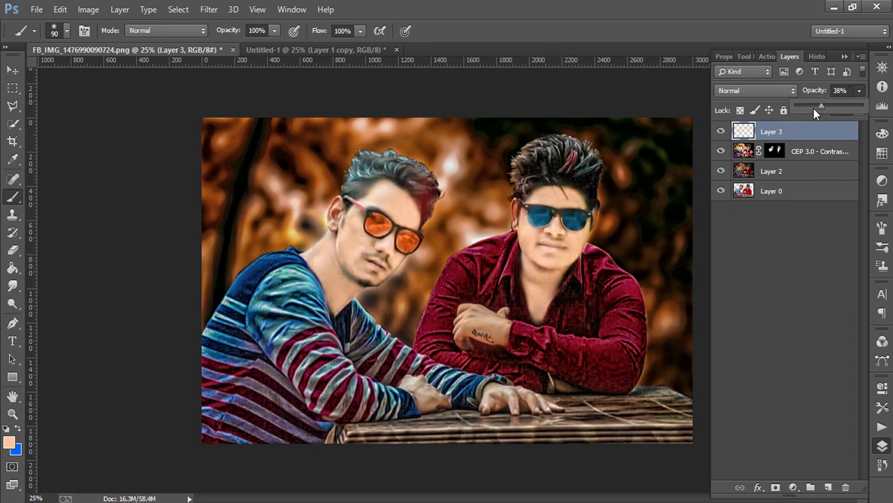
{"action": "left_click_drag", "start_coordinate": [818, 105], "coordinate": [808, 105]}
{"action": "left_click", "coordinate": [339, 235]}
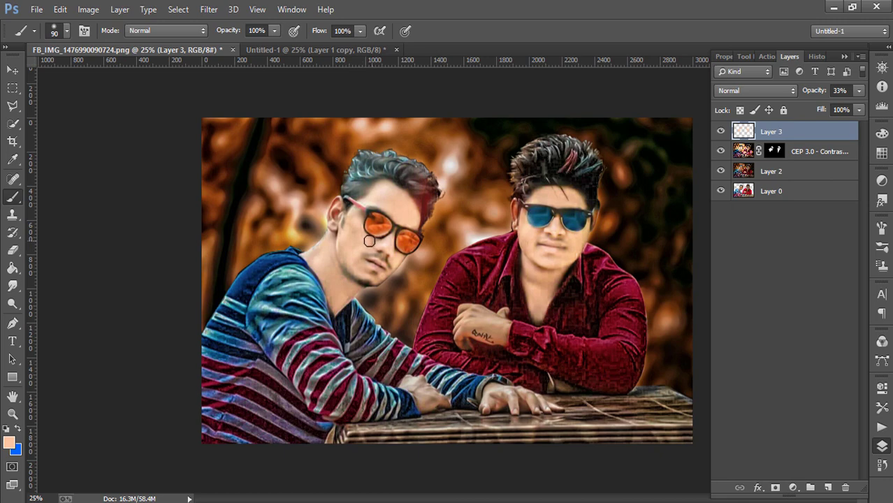
{"action": "left_click_drag", "start_coordinate": [412, 223], "coordinate": [418, 223]}
- Lower the Contrast Color Range layer's opacity slightly
{"action": "key", "text": "ctrl+minus"}
{"action": "key", "text": "ctrl+minus"}
{"action": "key", "text": "ctrl+minus"}
{"action": "key", "text": "ctrl+minus"}
{"action": "key", "text": "ctrl+plus"}
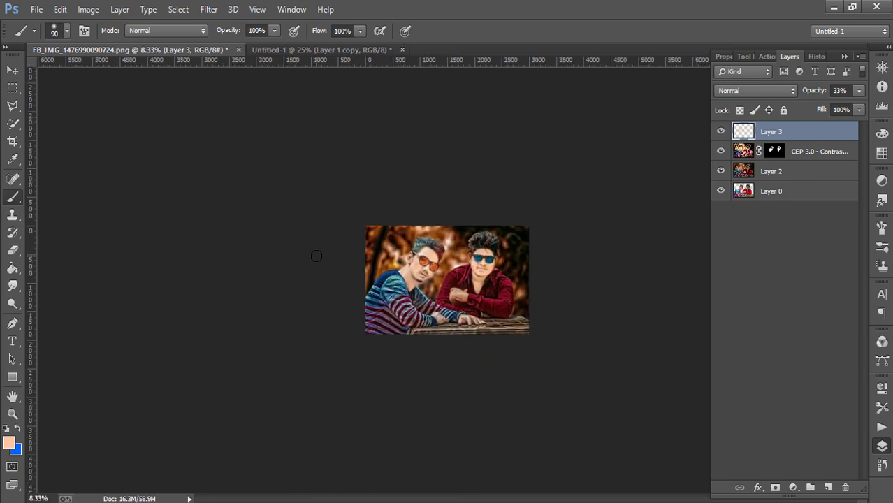
{"action": "key", "text": "ctrl+plus"}
{"action": "key", "text": "ctrl+plus"}
{"action": "key", "text": "ctrl+plus"}
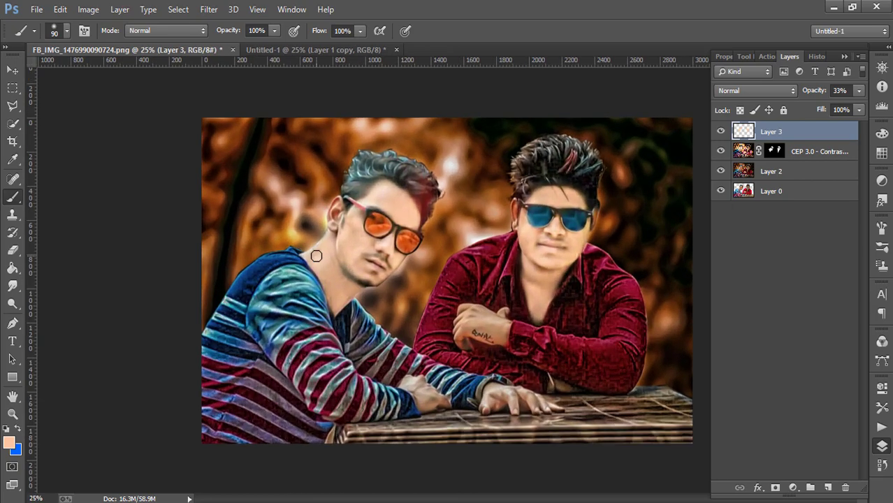
{"action": "left_click", "coordinate": [818, 151]}
{"action": "left_click", "coordinate": [858, 90]}
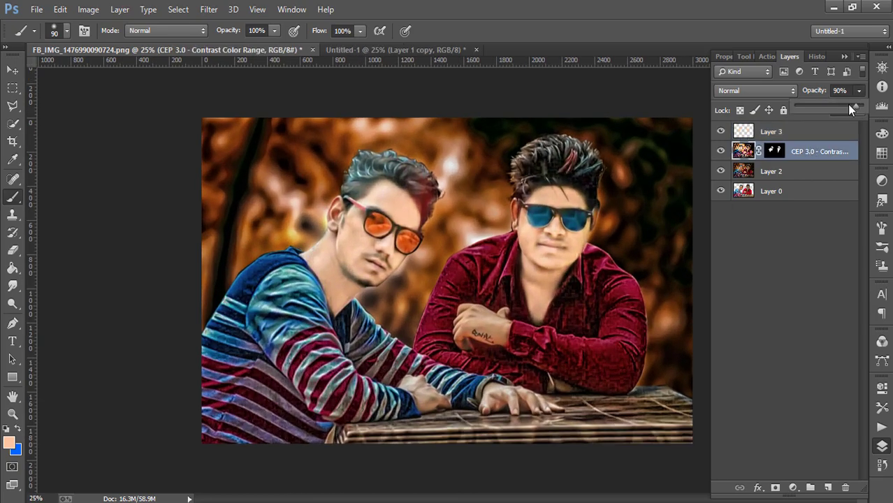
{"action": "mouse_move", "coordinate": [843, 106]}
{"action": "left_mouse_down"}
{"action": "mouse_move", "coordinate": [826, 106]}
{"action": "mouse_move", "coordinate": [853, 107]}
{"action": "left_mouse_up"}
- Merge Layer 3 with the contrast layer, then merge that result with Layer 2 into Layer 3
{"action": "left_click", "coordinate": [818, 134]}
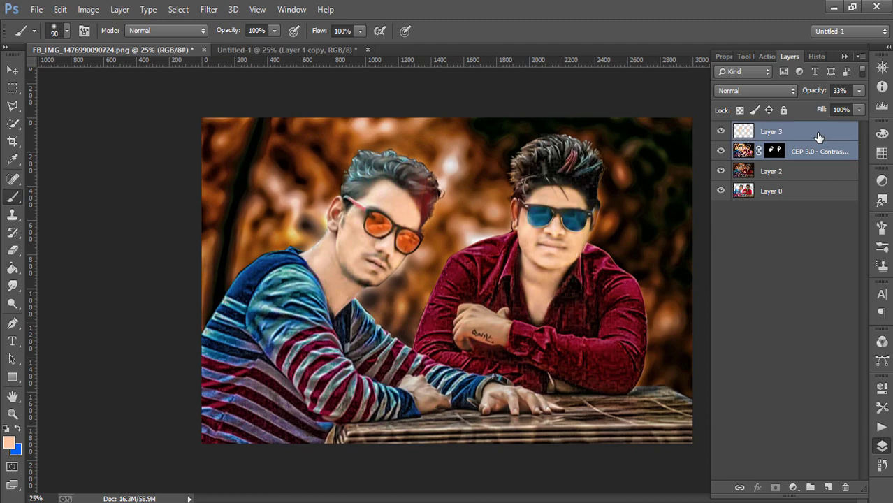
{"action": "right_click", "coordinate": [819, 136]}
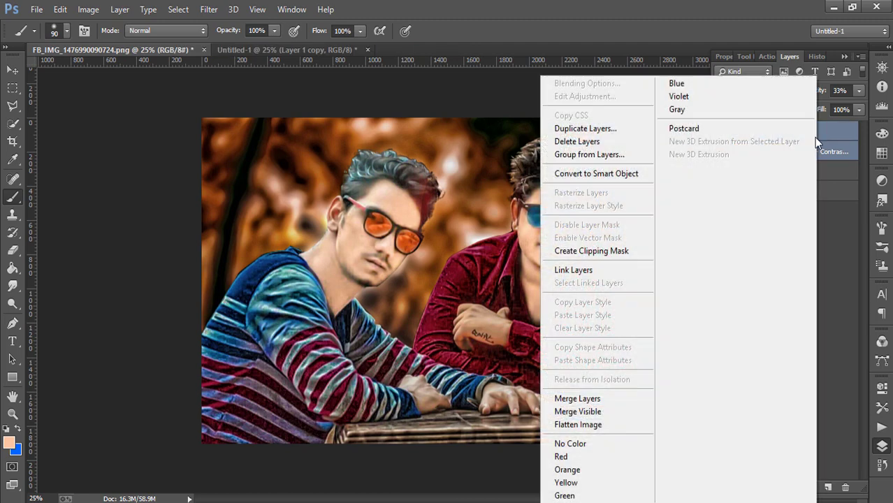
{"action": "left_click", "coordinate": [551, 398]}
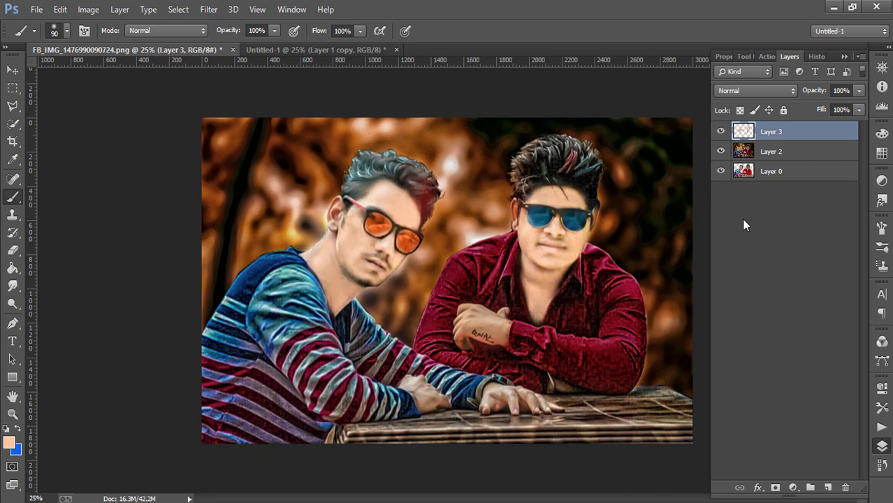
{"action": "left_click", "coordinate": [720, 131]}
{"action": "left_click", "coordinate": [788, 153], "text": "shift"}
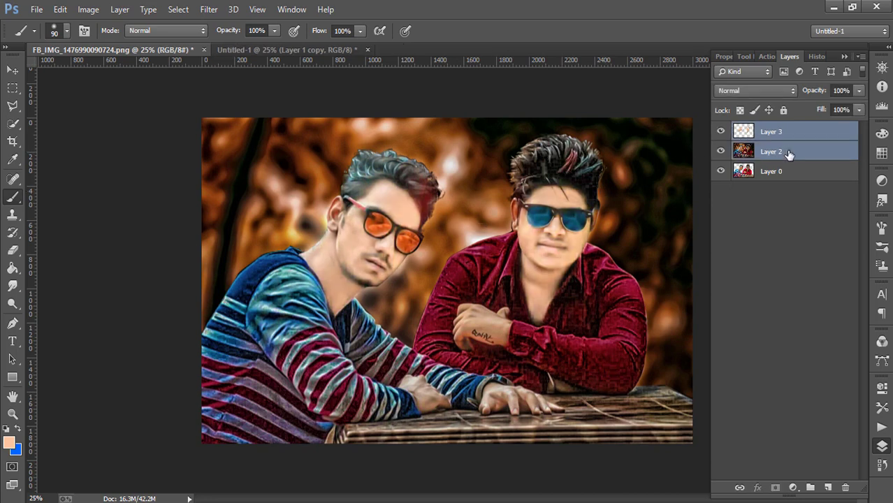
{"action": "right_click", "coordinate": [789, 154]}
{"action": "left_click", "coordinate": [571, 398]}
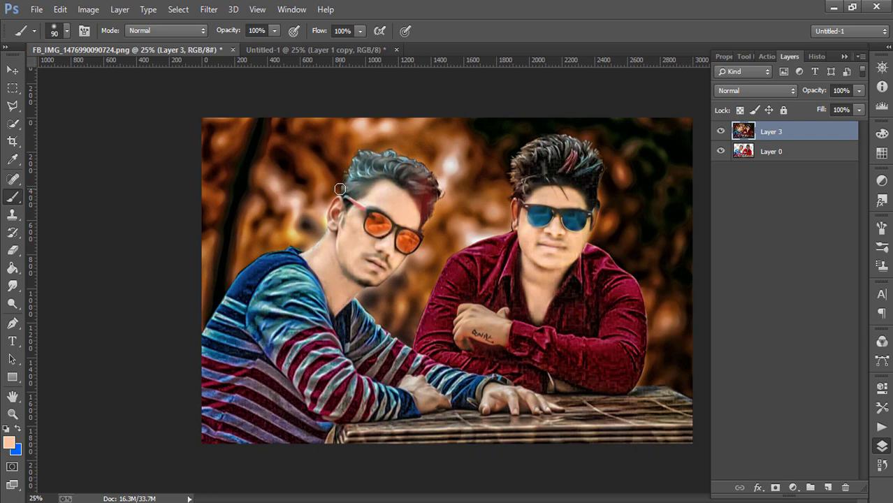
- Smudge the sweater stripes on the shoulder, forearm and upper arm, and the red shirt folds
{"action": "left_click", "coordinate": [12, 214]}
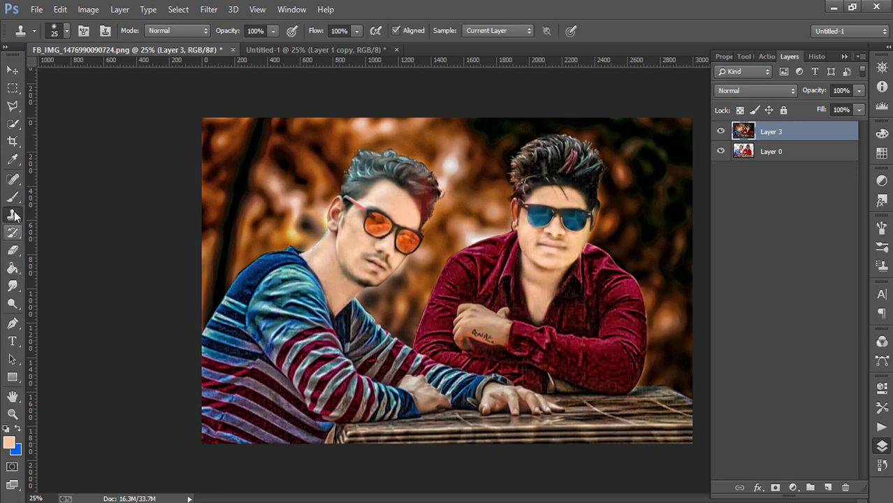
{"action": "left_click", "coordinate": [13, 285]}
{"action": "left_click", "coordinate": [53, 309]}
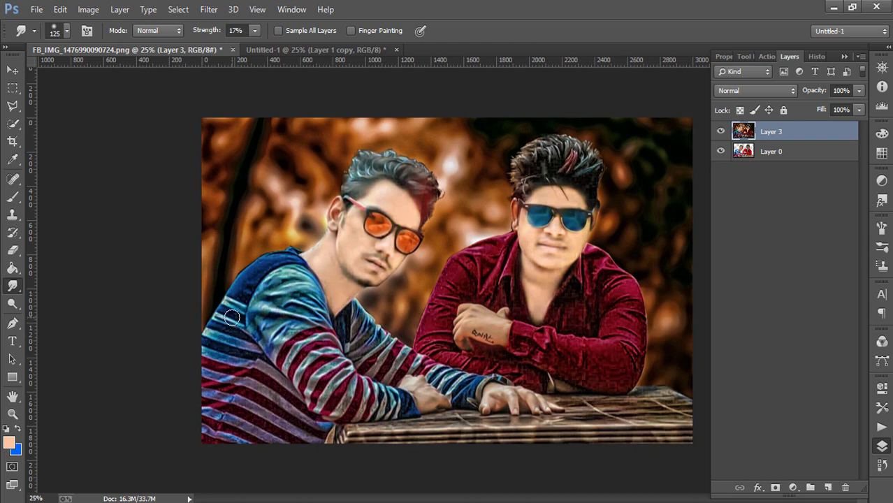
{"action": "mouse_move", "coordinate": [223, 367]}
{"action": "left_mouse_down"}
{"action": "mouse_move", "coordinate": [224, 314]}
{"action": "mouse_move", "coordinate": [271, 413]}
{"action": "left_mouse_up"}
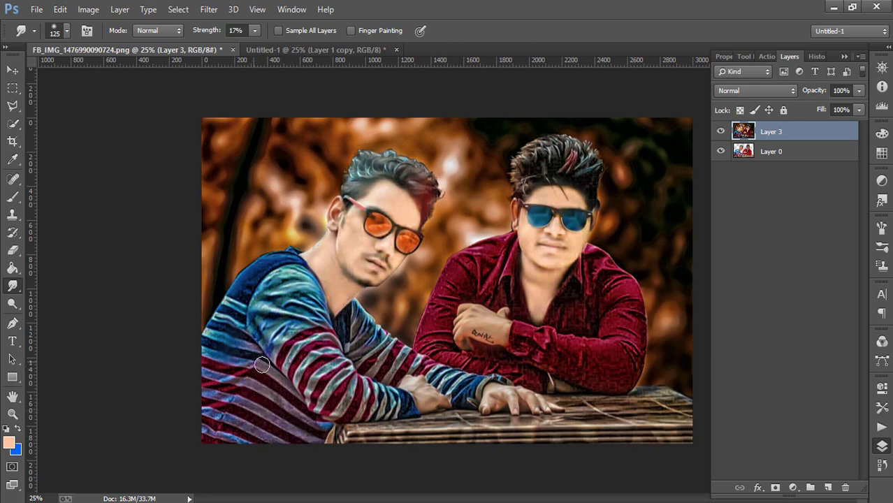
{"action": "mouse_move", "coordinate": [261, 365]}
{"action": "left_mouse_down"}
{"action": "mouse_move", "coordinate": [334, 340]}
{"action": "mouse_move", "coordinate": [346, 375]}
{"action": "left_mouse_up"}
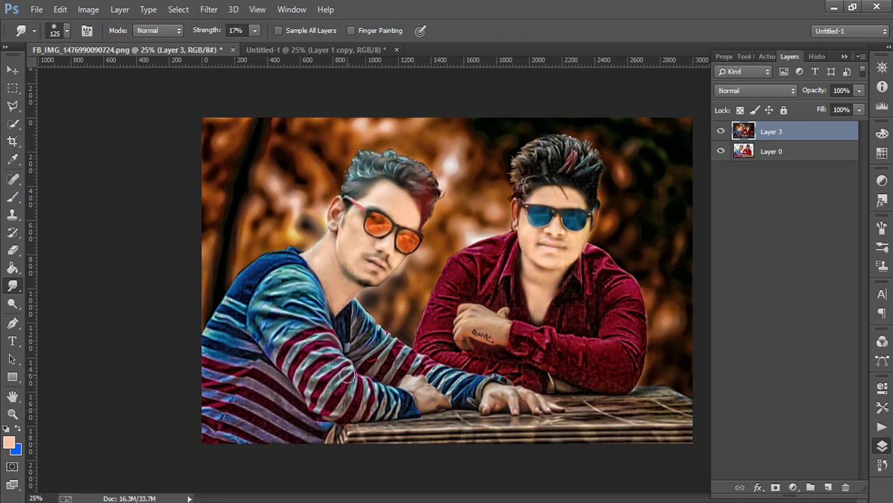
{"action": "left_click_drag", "start_coordinate": [279, 292], "coordinate": [225, 328]}
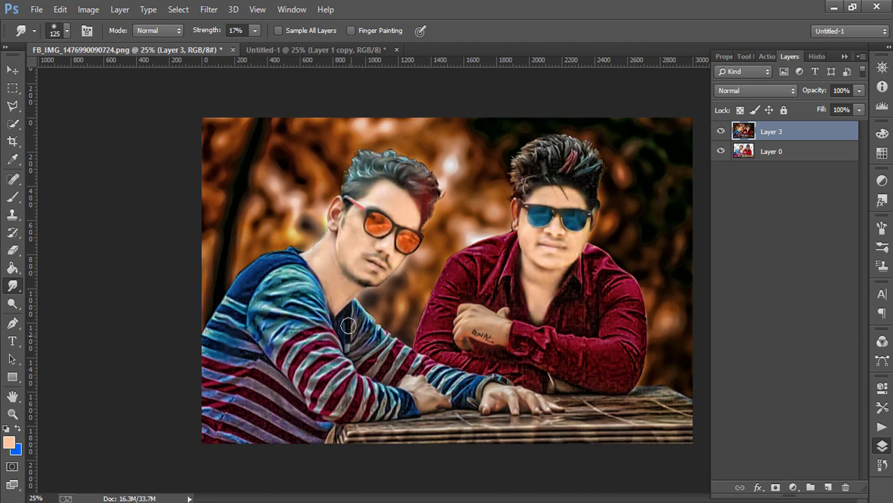
{"action": "left_click_drag", "start_coordinate": [560, 346], "coordinate": [579, 357]}
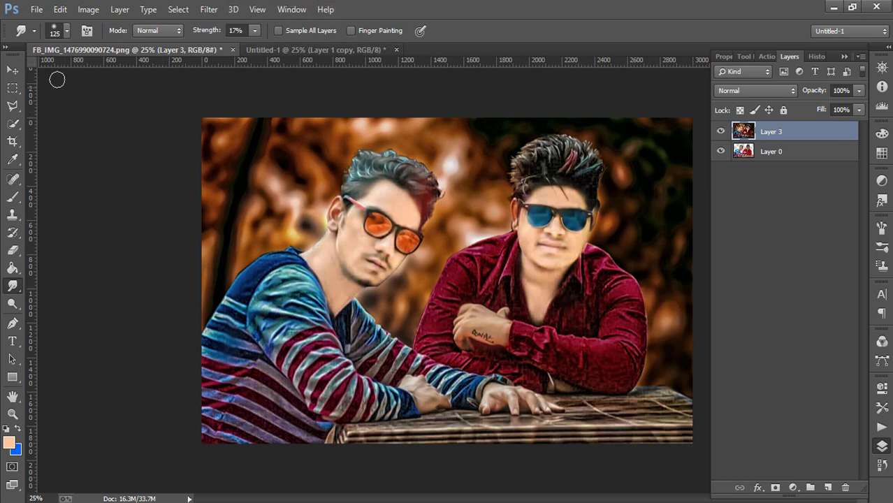
- Choose a 100-pixel bristle-tip brush preset for the Smudge tool
{"action": "left_click", "coordinate": [67, 31]}
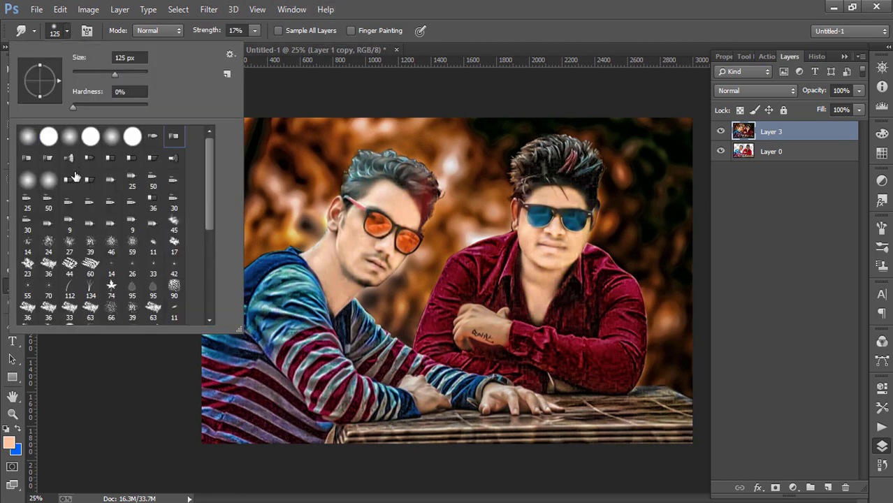
{"action": "left_click", "coordinate": [94, 222]}
{"action": "scroll", "coordinate": [112, 223], "scroll_direction": "down", "scroll_amount": 3}
{"action": "mouse_move", "coordinate": [210, 234]}
{"action": "left_mouse_down"}
{"action": "mouse_move", "coordinate": [208, 283]}
{"action": "mouse_move", "coordinate": [214, 181]}
{"action": "left_mouse_up"}
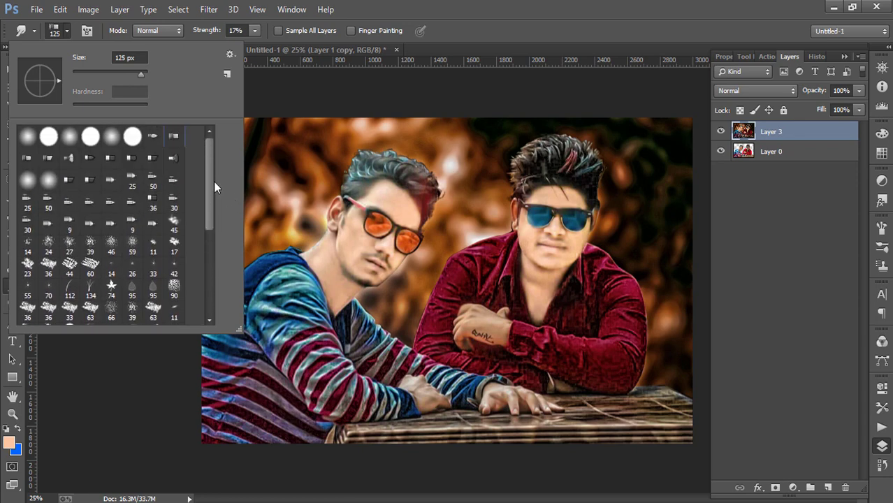
{"action": "left_click", "coordinate": [29, 162]}
{"action": "left_click", "coordinate": [345, 132]}
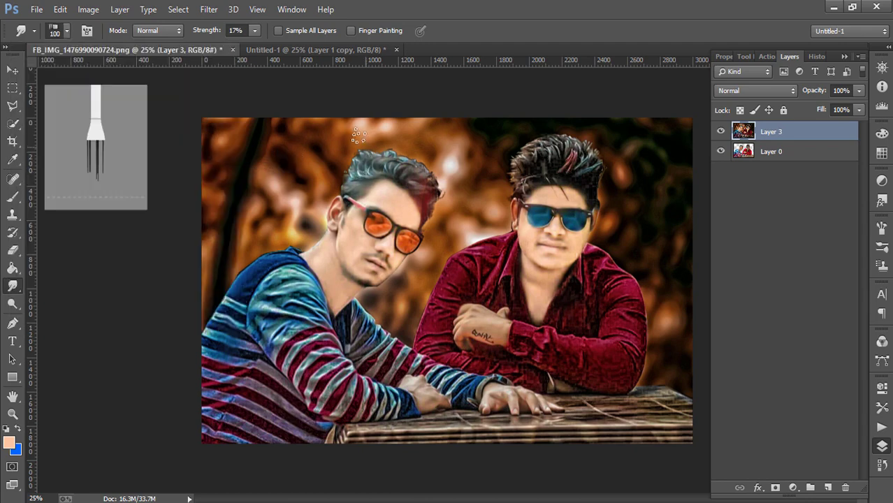
- Duplicate Layer 3 and, at 75% Smudge strength, pull the left man's hair upward into spikes
{"action": "key", "text": "ctrl+j"}
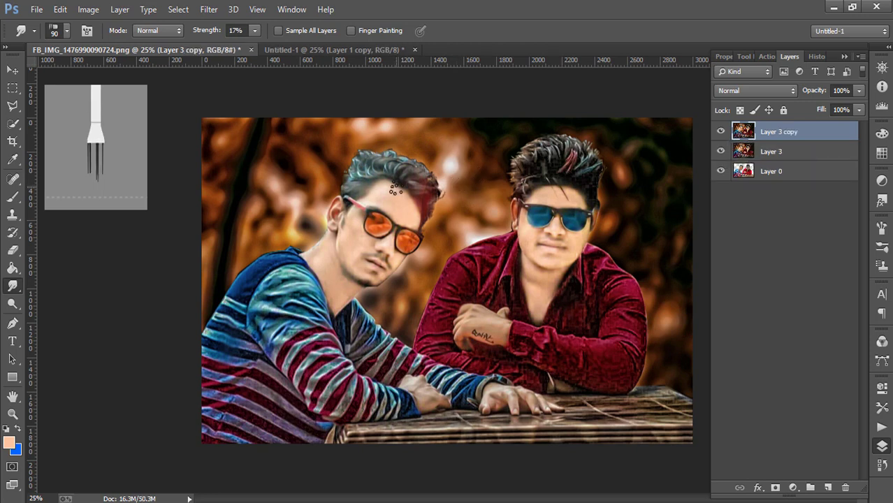
{"action": "left_click", "coordinate": [256, 30]}
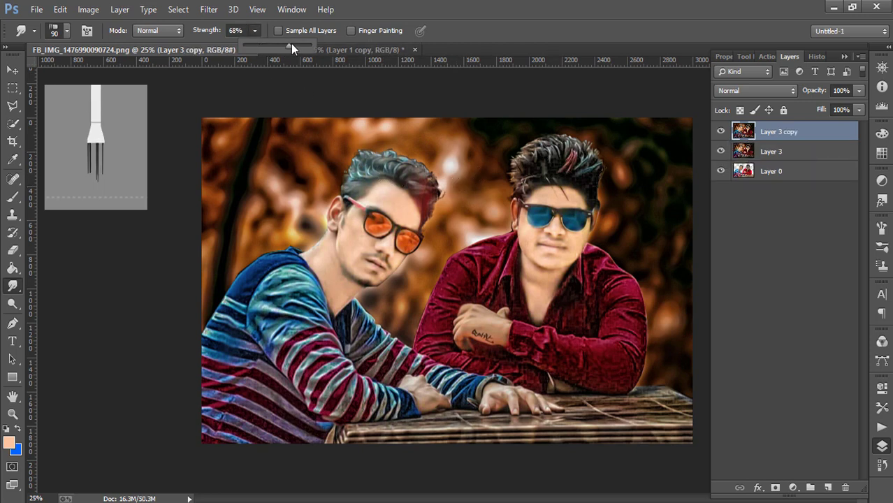
{"action": "left_click_drag", "start_coordinate": [291, 46], "coordinate": [297, 46]}
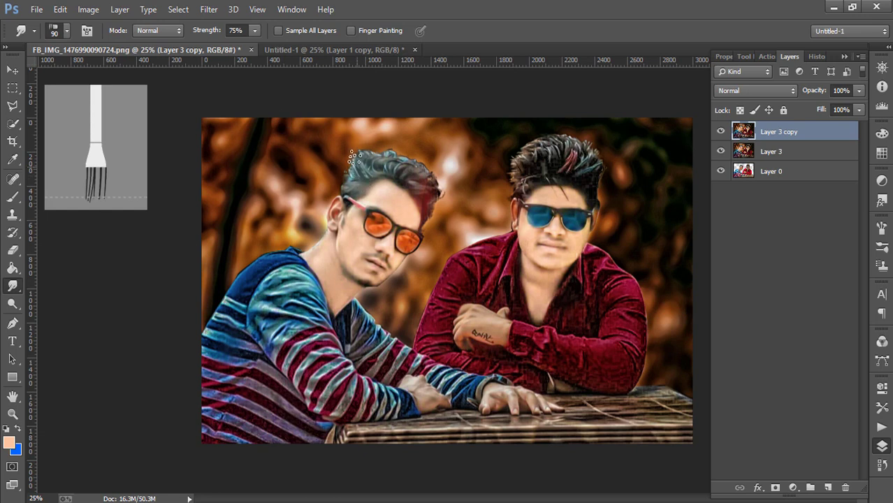
{"action": "mouse_move", "coordinate": [355, 158]}
{"action": "left_mouse_down"}
{"action": "mouse_move", "coordinate": [352, 144]}
{"action": "mouse_move", "coordinate": [371, 136]}
{"action": "left_mouse_up"}
{"action": "left_click_drag", "start_coordinate": [403, 174], "coordinate": [385, 139]}
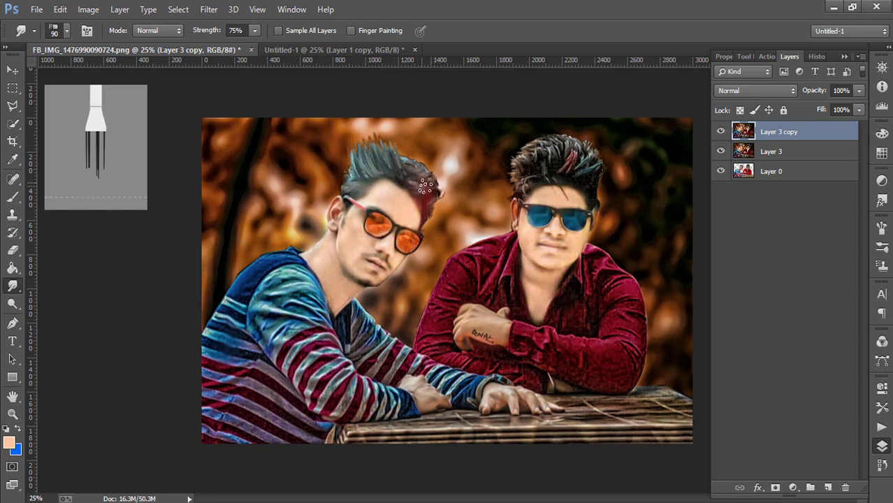
{"action": "left_click_drag", "start_coordinate": [427, 193], "coordinate": [423, 188]}
- Undo the bad hair strokes and re-smudge the right side of the spikes upward
{"action": "left_click", "coordinate": [59, 10]}
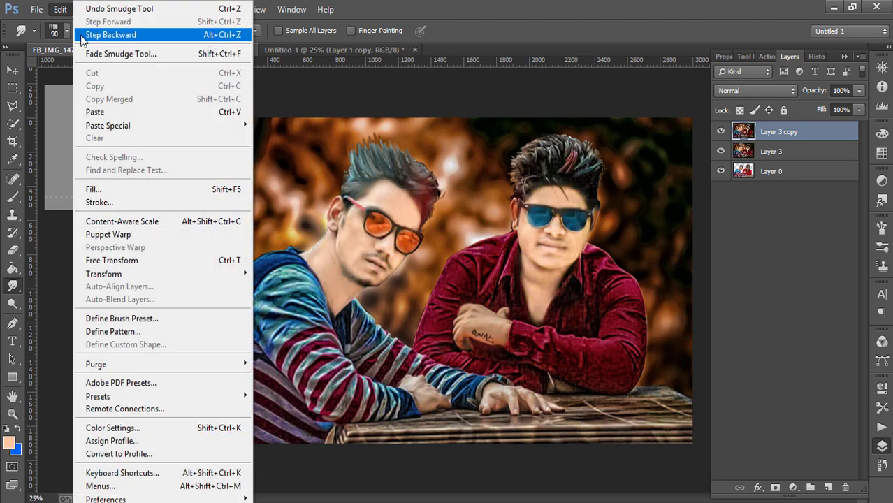
{"action": "left_click", "coordinate": [81, 35]}
{"action": "left_click", "coordinate": [59, 9]}
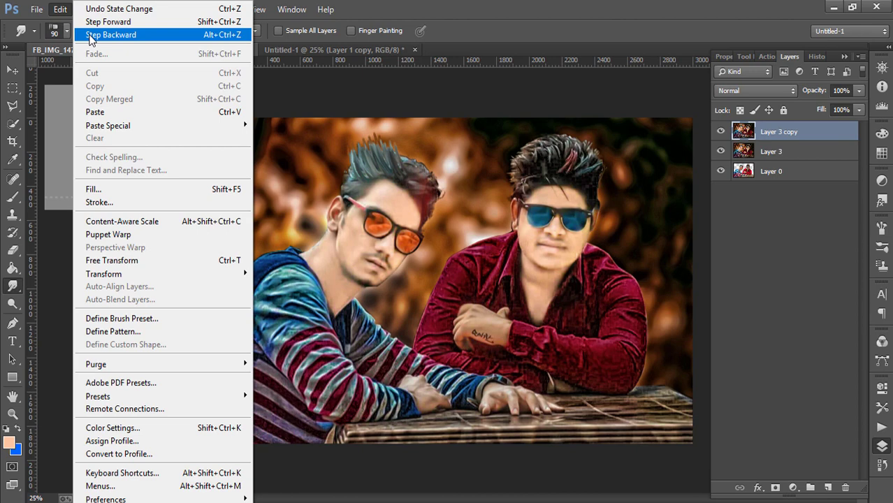
{"action": "left_click", "coordinate": [408, 168]}
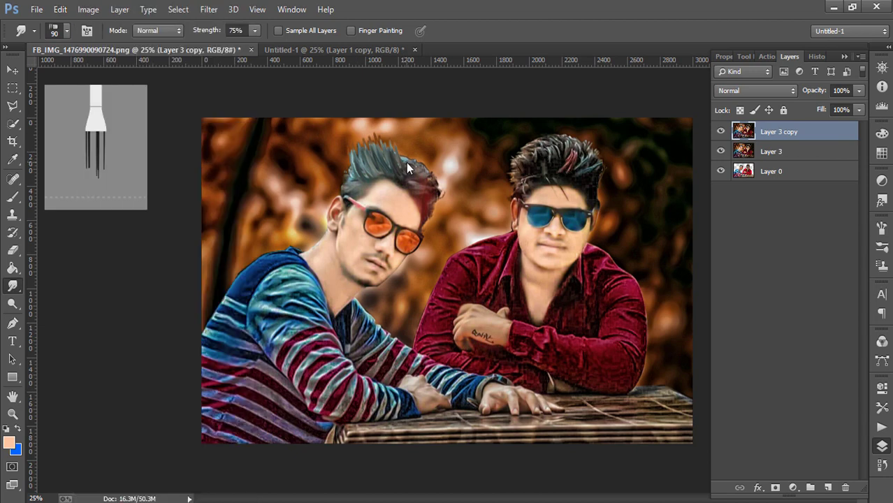
{"action": "mouse_move", "coordinate": [413, 172]}
{"action": "left_mouse_down"}
{"action": "mouse_move", "coordinate": [402, 157]}
{"action": "mouse_move", "coordinate": [439, 170]}
{"action": "mouse_move", "coordinate": [411, 154]}
{"action": "left_mouse_up"}
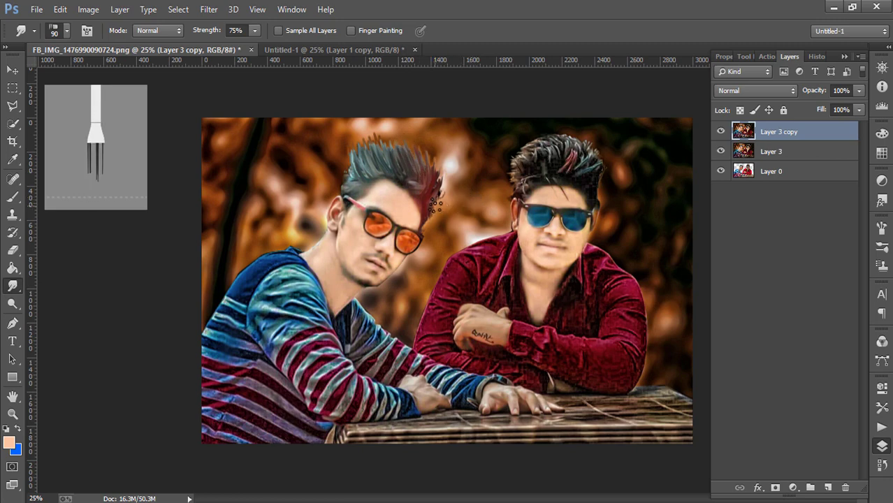
- Step back two edits, shrink the smudge brush to 80, and pull the right-side hair tips upward
{"action": "key", "text": "p"}
{"action": "left_click", "coordinate": [60, 9]}
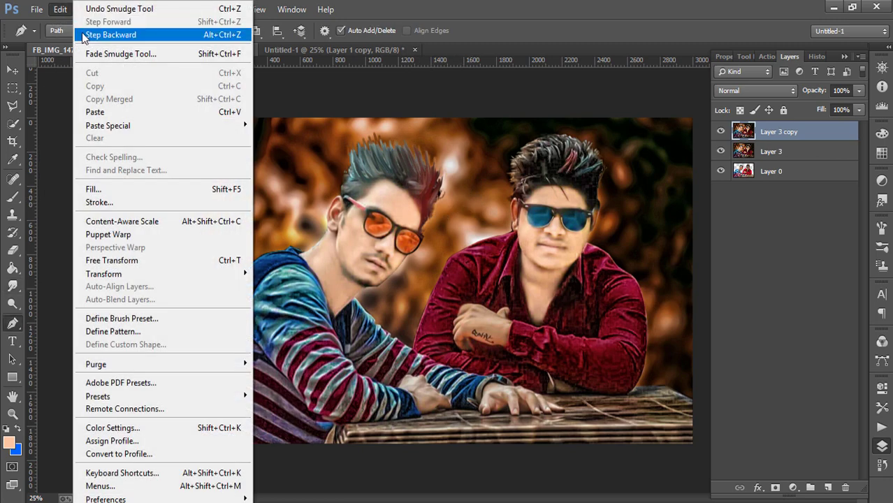
{"action": "left_click", "coordinate": [82, 32]}
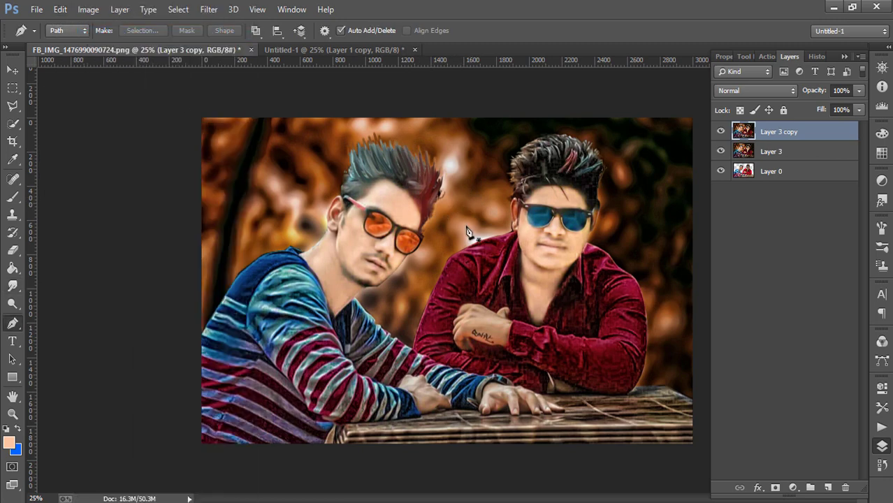
{"action": "left_click", "coordinate": [12, 285]}
{"action": "key", "text": "bracketleft"}
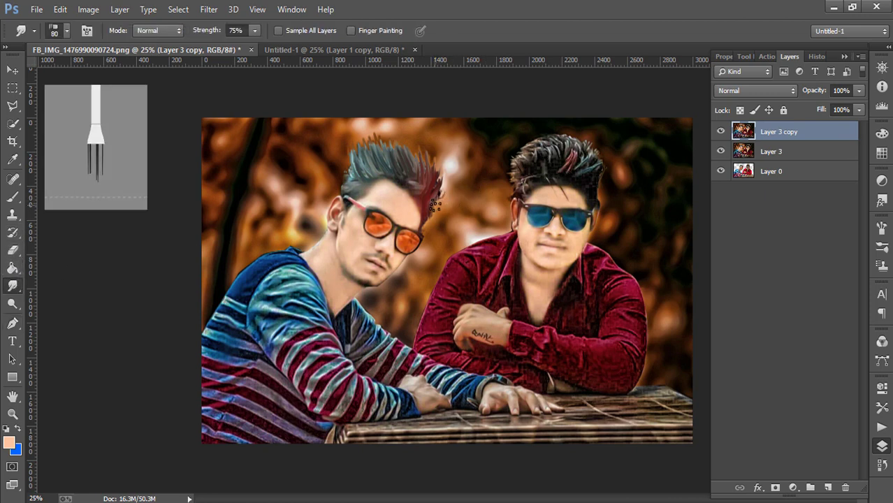
{"action": "left_click_drag", "start_coordinate": [434, 204], "coordinate": [440, 178]}
{"action": "key", "text": "bracketleft"}
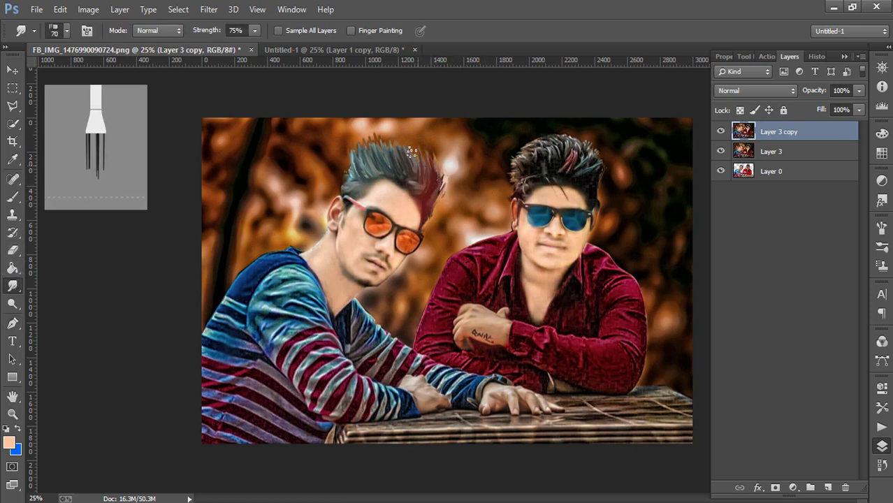
- Smudge the right man's hair upward into tall spikes across its top and right side
{"action": "left_click_drag", "start_coordinate": [577, 176], "coordinate": [577, 128]}
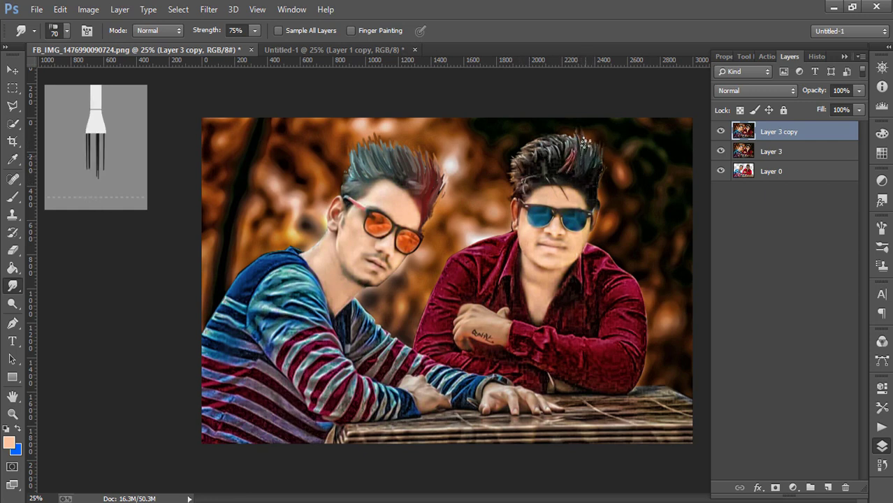
{"action": "mouse_move", "coordinate": [520, 180]}
{"action": "left_mouse_down"}
{"action": "mouse_move", "coordinate": [509, 153]}
{"action": "mouse_move", "coordinate": [512, 141]}
{"action": "mouse_move", "coordinate": [524, 155]}
{"action": "mouse_move", "coordinate": [520, 137]}
{"action": "left_mouse_up"}
{"action": "mouse_move", "coordinate": [559, 160]}
{"action": "left_mouse_down"}
{"action": "mouse_move", "coordinate": [537, 133]}
{"action": "mouse_move", "coordinate": [553, 148]}
{"action": "mouse_move", "coordinate": [567, 123]}
{"action": "left_mouse_up"}
{"action": "left_click_drag", "start_coordinate": [592, 183], "coordinate": [597, 137]}
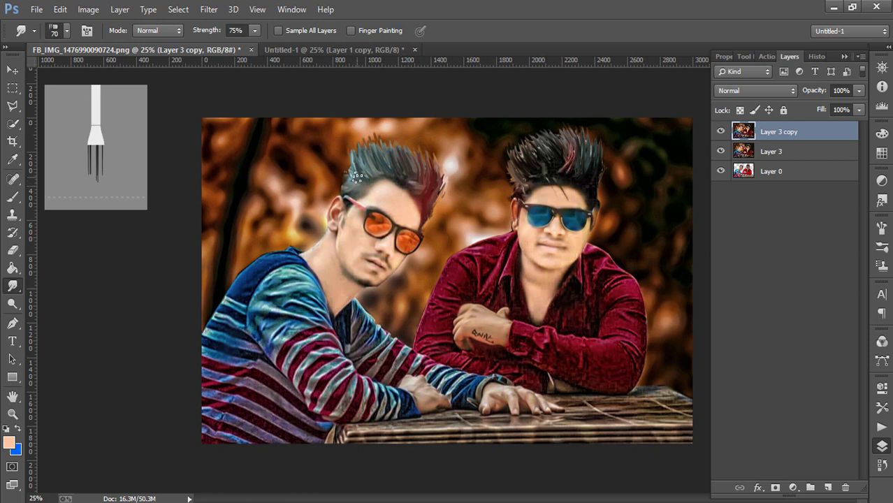
- Refine the left man's spikes with a 60-pixel brush and touch up the right man's hair top
{"action": "mouse_move", "coordinate": [360, 160]}
{"action": "left_mouse_down"}
{"action": "mouse_move", "coordinate": [359, 138]}
{"action": "mouse_move", "coordinate": [391, 133]}
{"action": "left_mouse_up"}
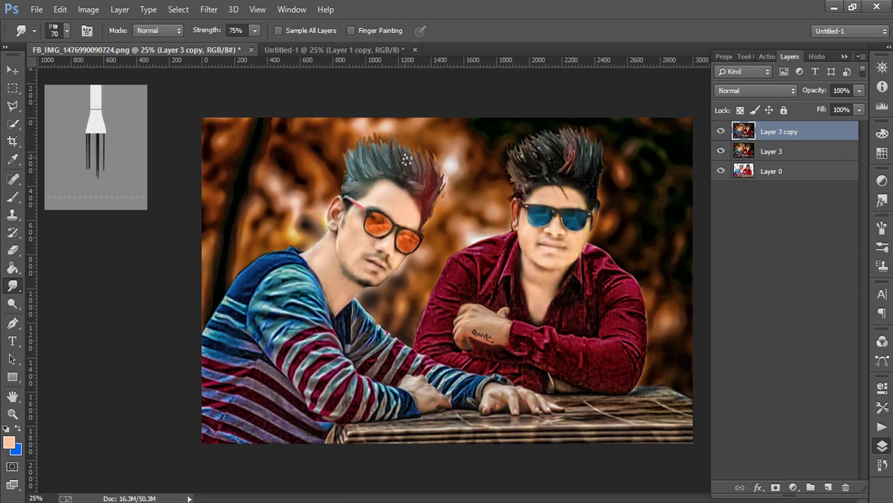
{"action": "mouse_move", "coordinate": [408, 165]}
{"action": "left_mouse_down"}
{"action": "mouse_move", "coordinate": [408, 140]}
{"action": "mouse_move", "coordinate": [421, 152]}
{"action": "left_mouse_up"}
{"action": "key", "text": "bracketleft"}
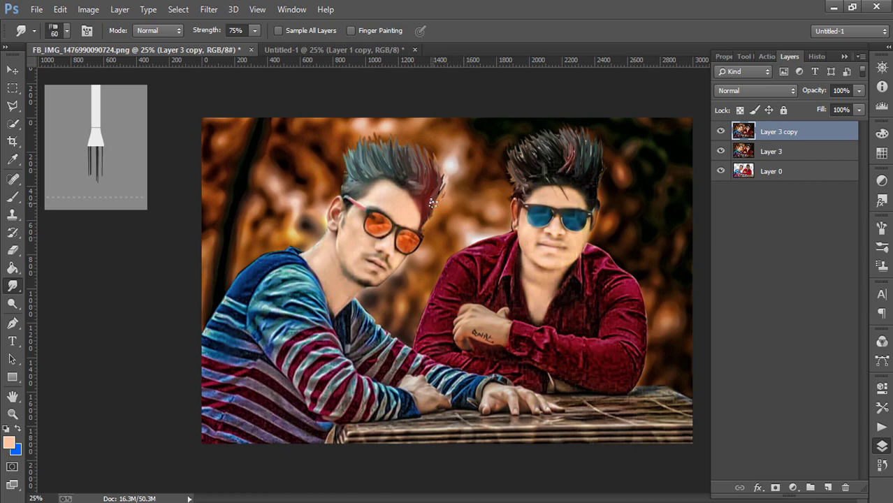
{"action": "mouse_move", "coordinate": [440, 190]}
{"action": "left_mouse_down"}
{"action": "mouse_move", "coordinate": [445, 165]}
{"action": "mouse_move", "coordinate": [436, 155]}
{"action": "left_mouse_up"}
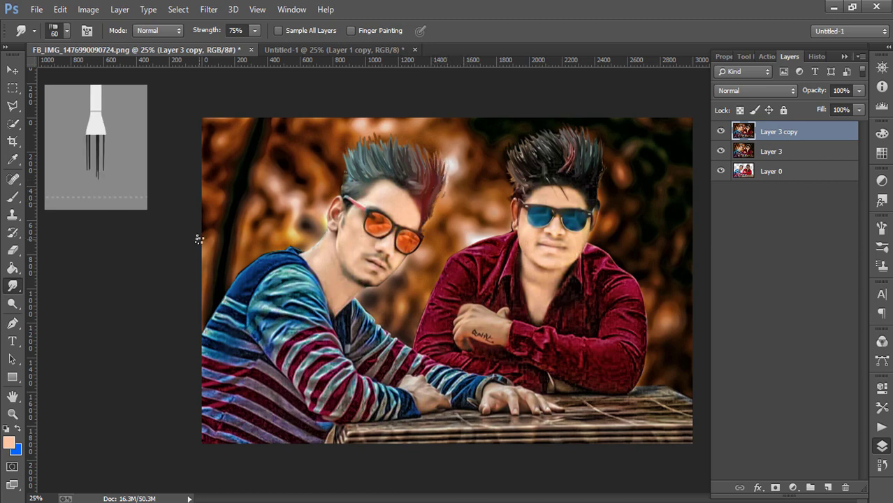
{"action": "key", "text": "ctrl+minus"}
{"action": "key", "text": "ctrl+minus"}
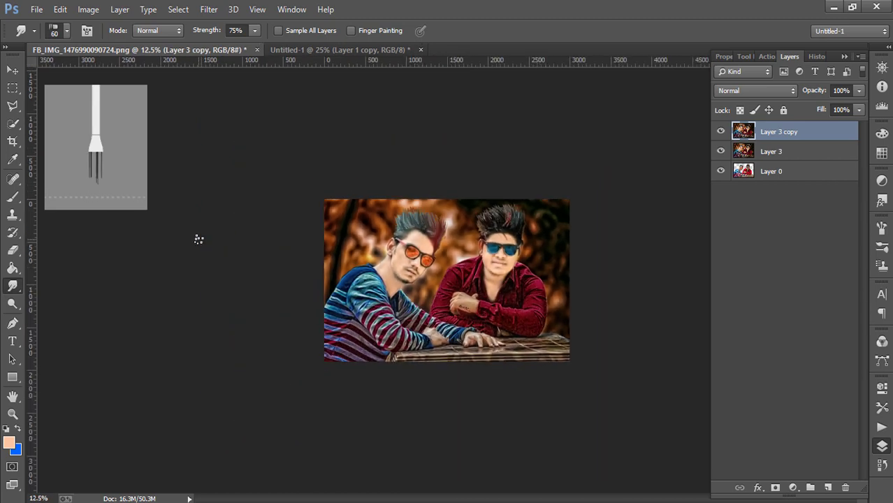
{"action": "key", "text": "ctrl+plus"}
{"action": "key", "text": "ctrl+plus"}
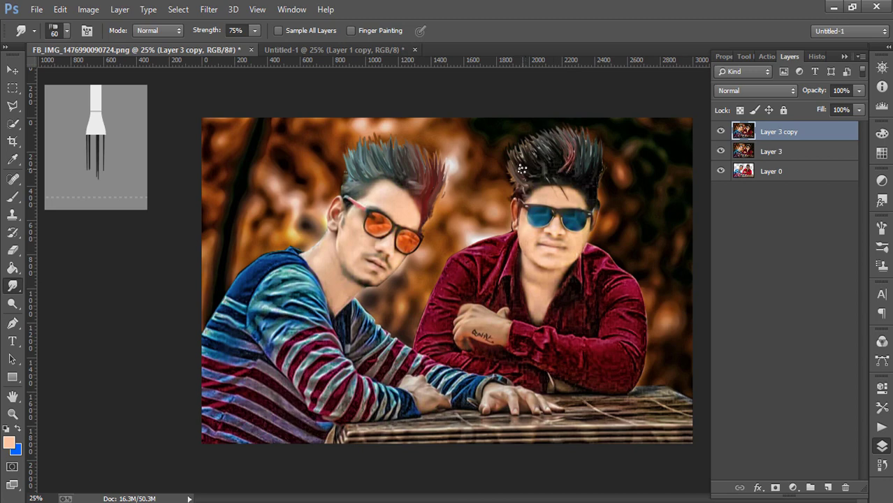
{"action": "mouse_move", "coordinate": [521, 169]}
{"action": "left_mouse_down"}
{"action": "mouse_move", "coordinate": [527, 144]}
{"action": "mouse_move", "coordinate": [524, 153]}
{"action": "left_mouse_up"}
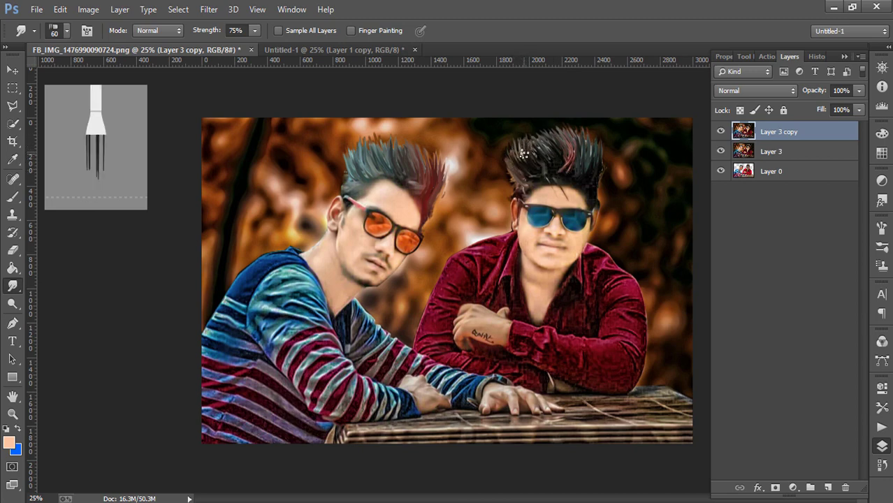
{"action": "scroll", "coordinate": [524, 154], "scroll_direction": "down", "scroll_amount": 1}
{"action": "scroll", "coordinate": [524, 154], "scroll_direction": "down", "scroll_amount": 2}
{"action": "scroll", "coordinate": [523, 154], "scroll_direction": "up", "scroll_amount": 2}
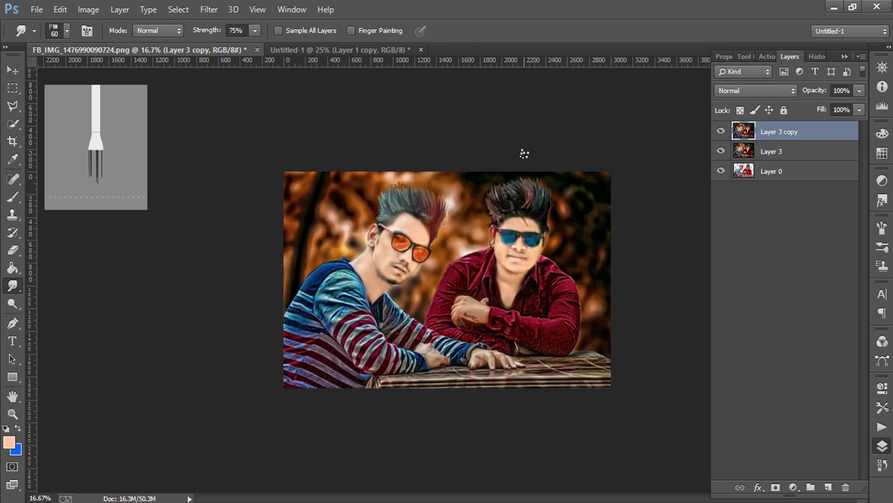
- Select Layer 3 with its copy and Merge Visible into a single Layer 0
{"action": "left_click", "coordinate": [787, 152], "text": "shift"}
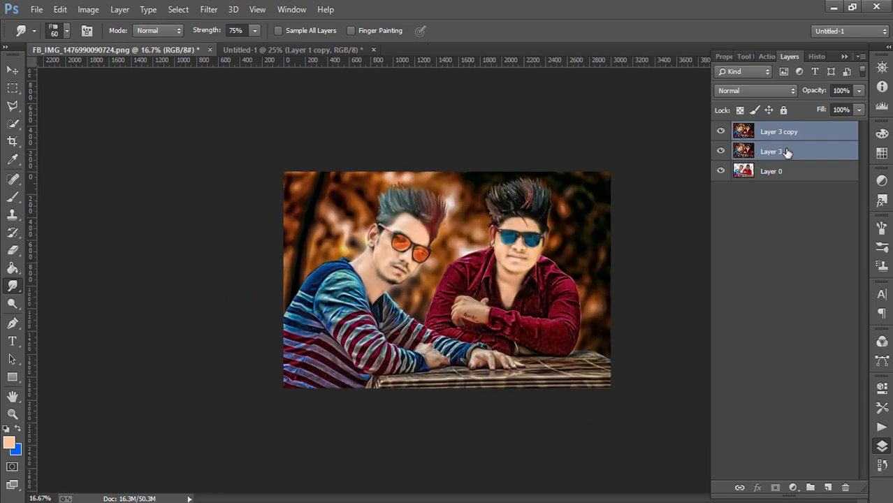
{"action": "right_click", "coordinate": [800, 171]}
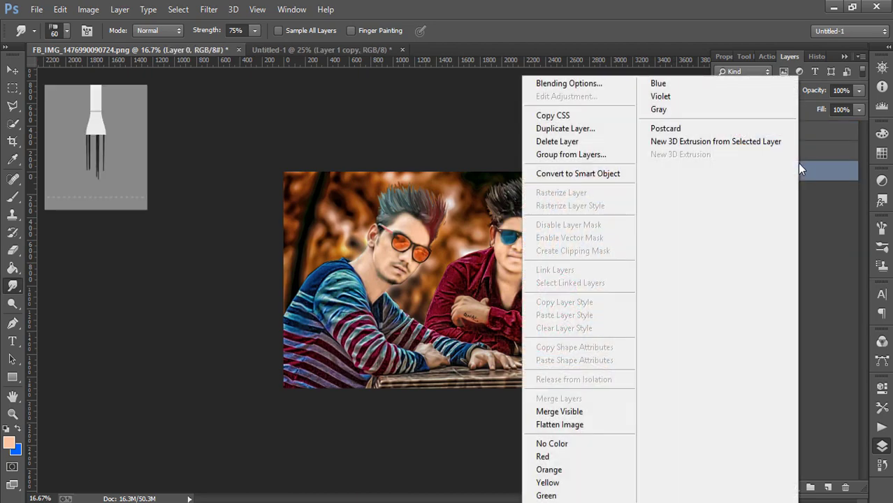
{"action": "left_click", "coordinate": [548, 412]}
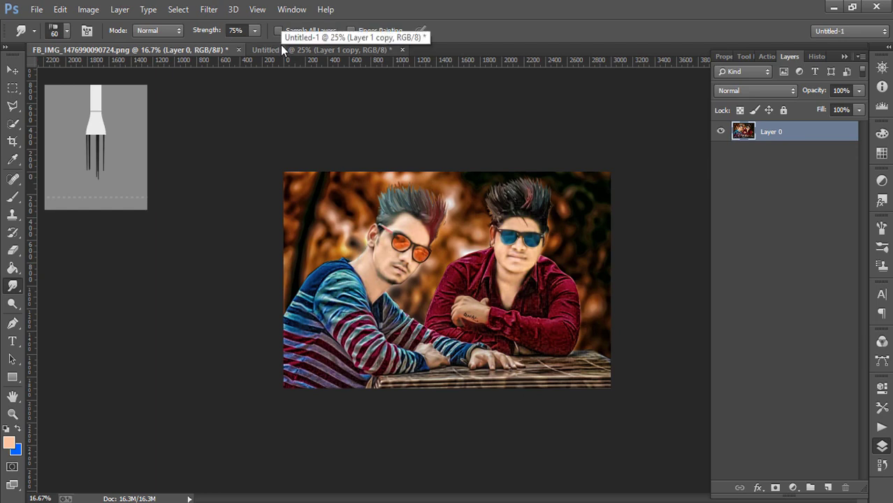
- Apply the Oil Paint filter to the merged layer with increased Cleanliness
{"action": "left_click", "coordinate": [208, 9]}
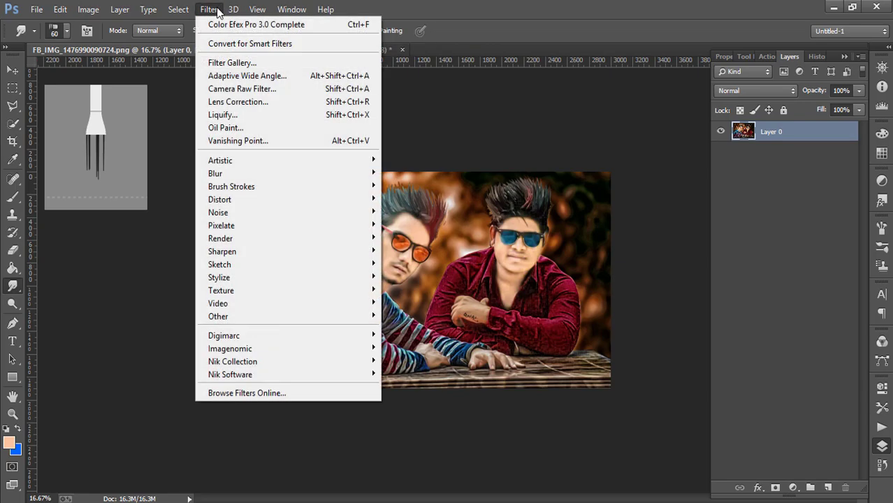
{"action": "left_click", "coordinate": [242, 127]}
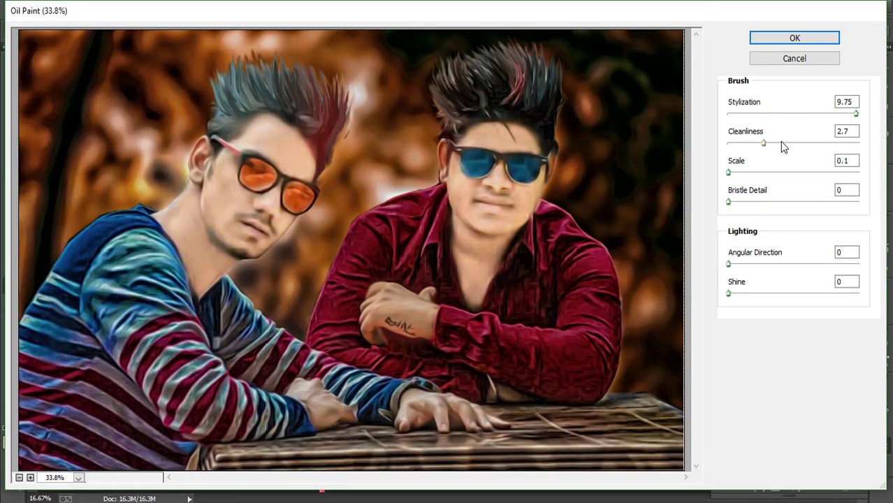
{"action": "left_click_drag", "start_coordinate": [809, 148], "coordinate": [818, 148]}
{"action": "key", "text": "Return"}
- Duplicate the painted layer, undo the reapplied filter, and run Oil Paint again on the copy
{"action": "key", "text": "ctrl+j"}
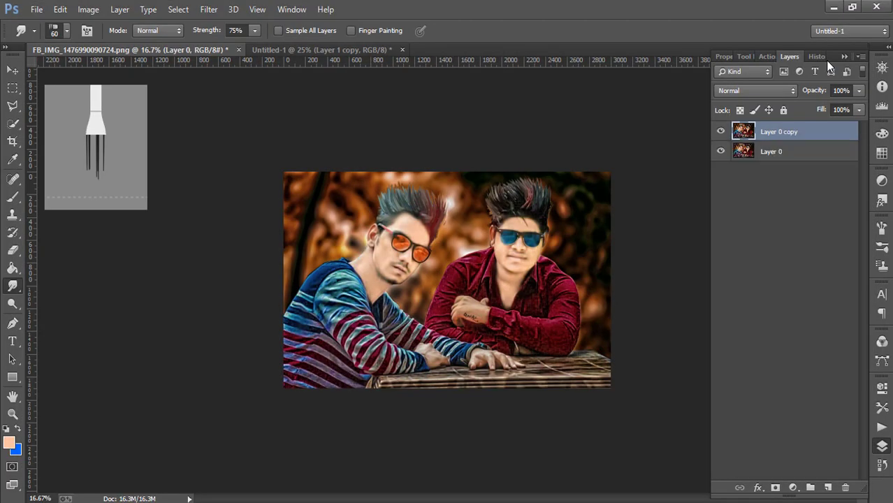
{"action": "left_click", "coordinate": [209, 13]}
{"action": "key", "text": "Escape"}
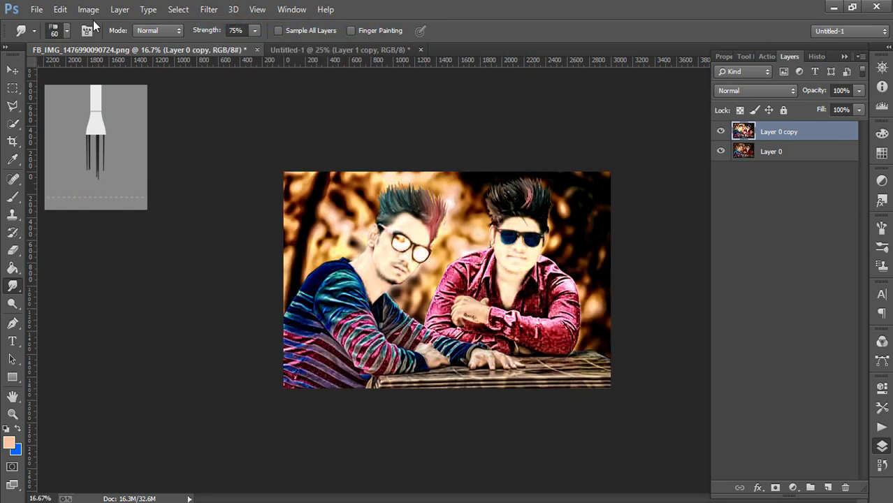
{"action": "left_click", "coordinate": [60, 10]}
{"action": "left_click", "coordinate": [89, 32]}
{"action": "left_click", "coordinate": [218, 13]}
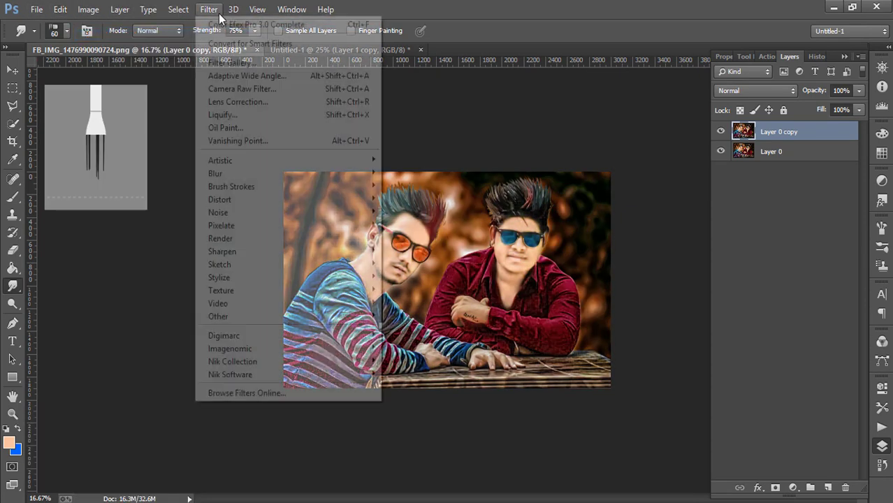
{"action": "left_click", "coordinate": [230, 128]}
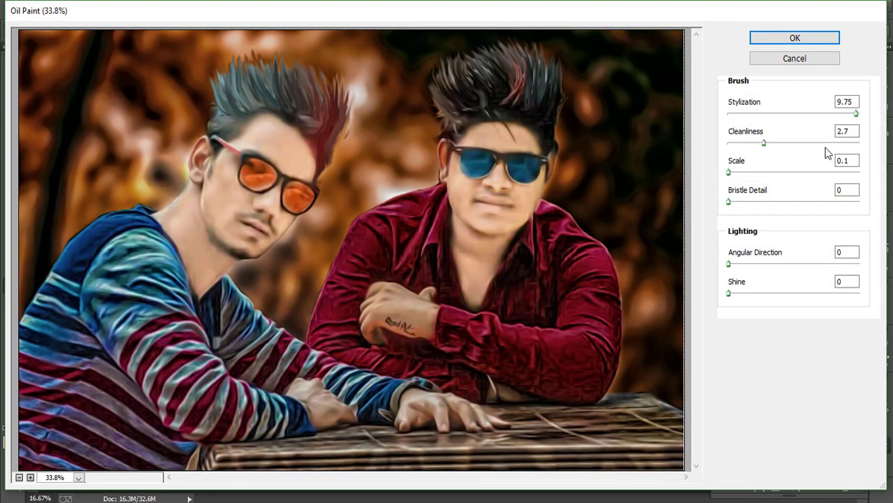
{"action": "left_click", "coordinate": [839, 41]}
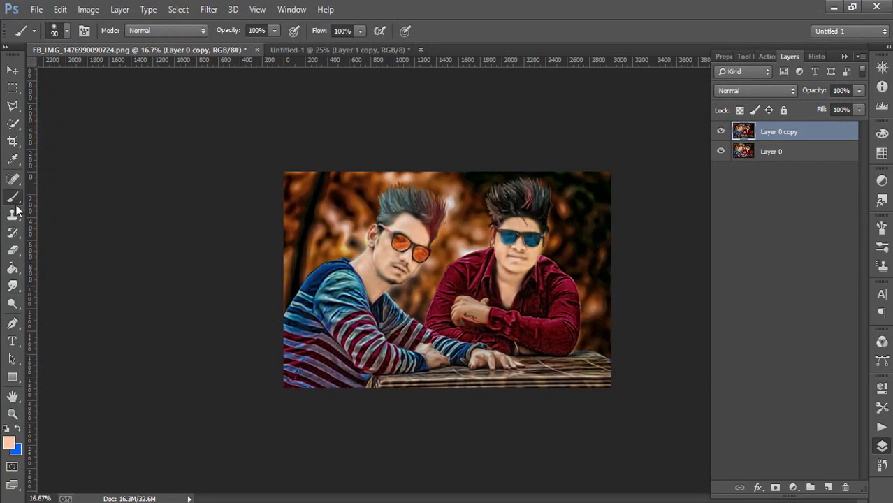
{"action": "left_click", "coordinate": [14, 253]}
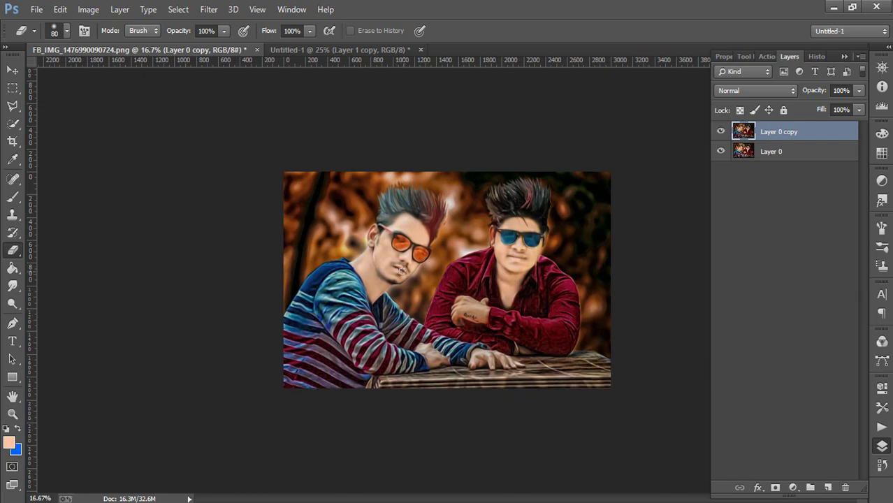
- Erase over the right man's face on the Layer 0 copy with a 175-pixel eraser at 25% zoom
{"action": "scroll", "coordinate": [383, 268], "scroll_direction": "up", "scroll_amount": 1}
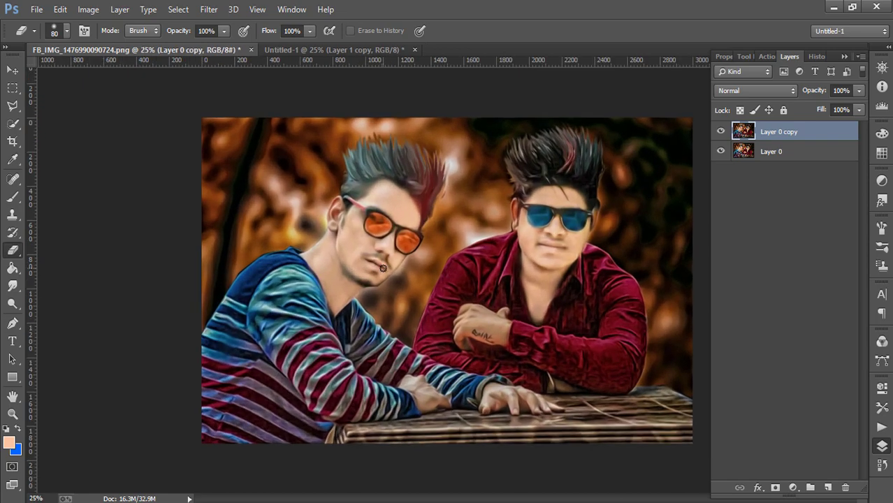
{"action": "key", "text": "bracketright"}
{"action": "key", "text": "bracketright"}
{"action": "key", "text": "bracketright"}
{"action": "key", "text": "bracketright"}
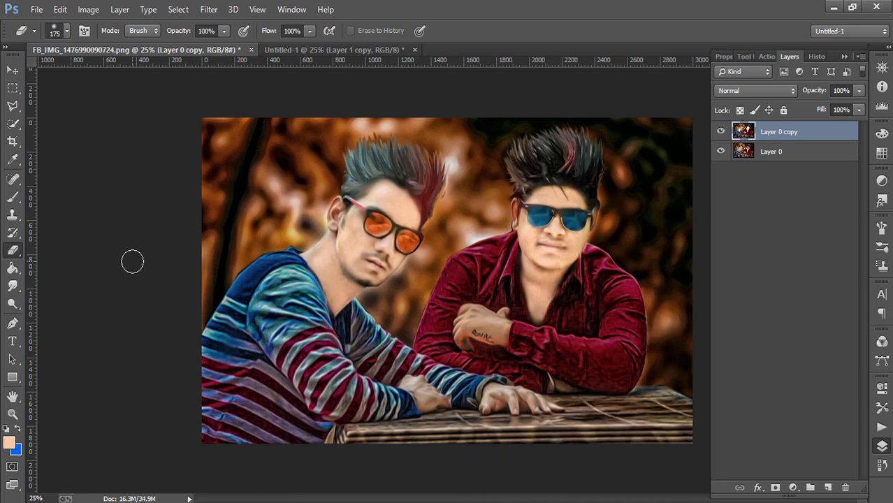
{"action": "key", "text": "ctrl+minus"}
{"action": "key", "text": "ctrl+minus"}
{"action": "key", "text": "ctrl+plus"}
{"action": "key", "text": "ctrl+plus"}
- Merge the two layers into one and duplicate the merged layer
{"action": "left_click", "coordinate": [786, 153], "text": "shift"}
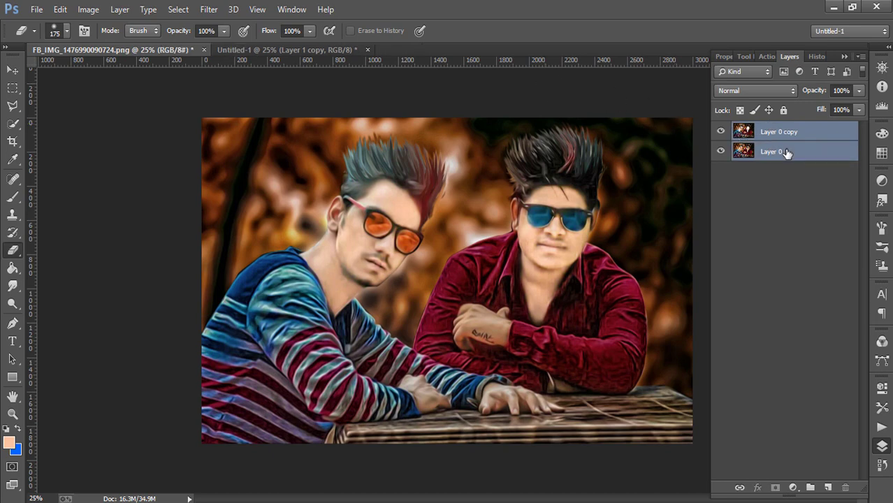
{"action": "right_click", "coordinate": [785, 152]}
{"action": "left_click", "coordinate": [582, 399]}
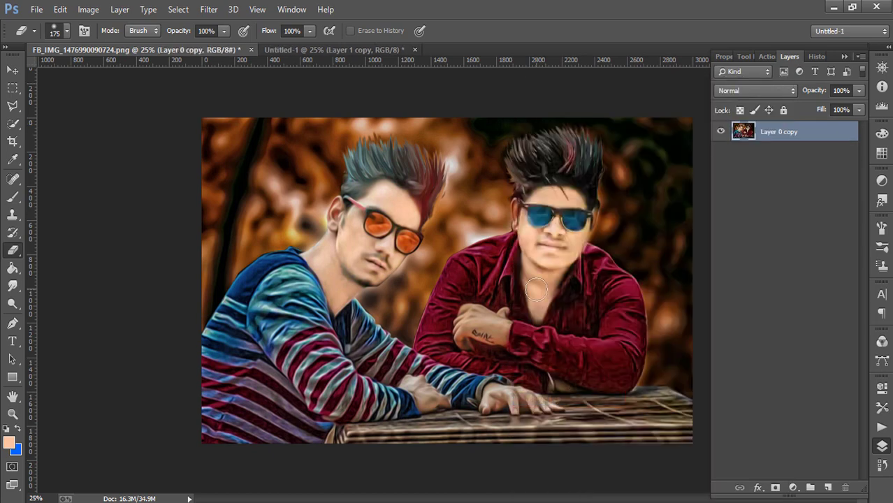
{"action": "key", "text": "ctrl+j"}
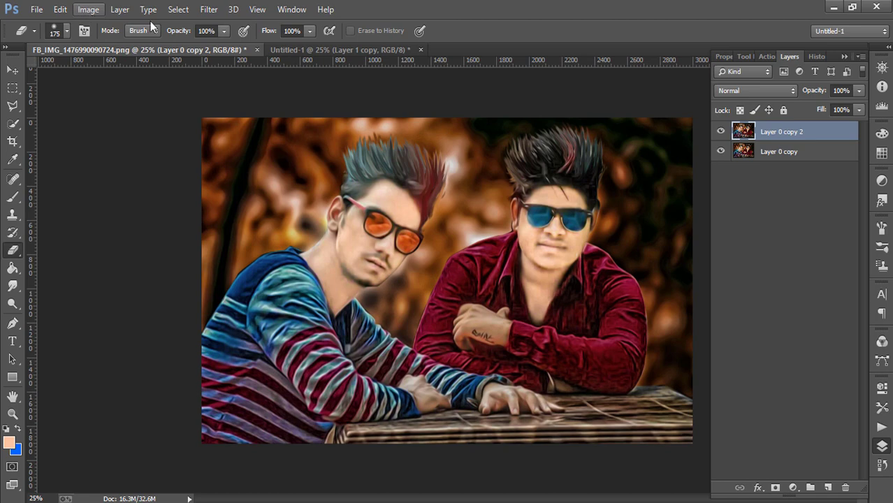
- Desaturate the top copy and hide it behind an inverted black layer mask
{"action": "left_click", "coordinate": [88, 9]}
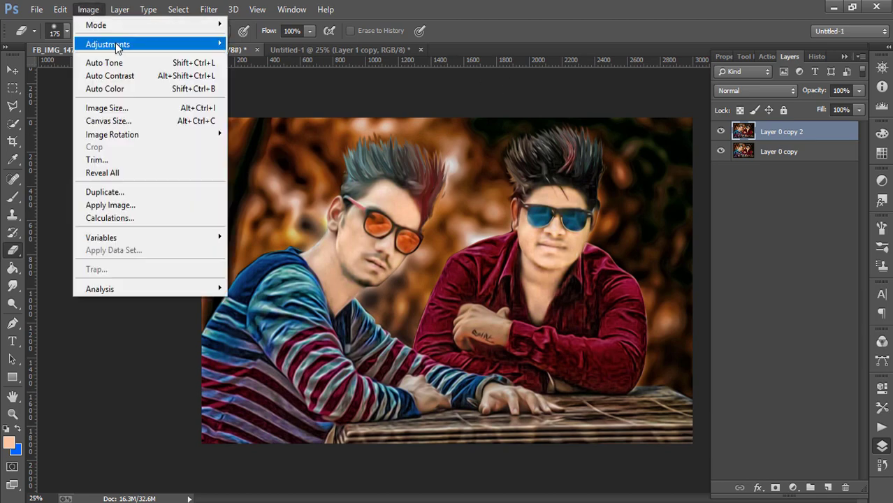
{"action": "mouse_move", "coordinate": [108, 44]}
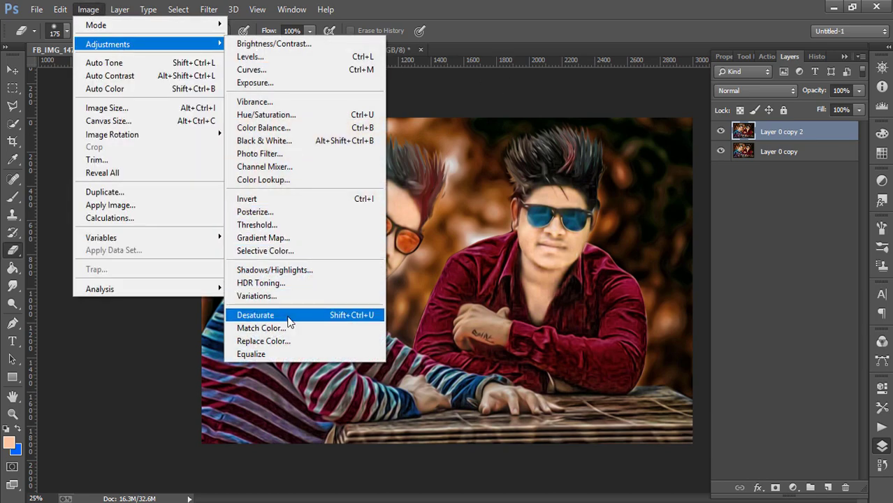
{"action": "left_click", "coordinate": [289, 318]}
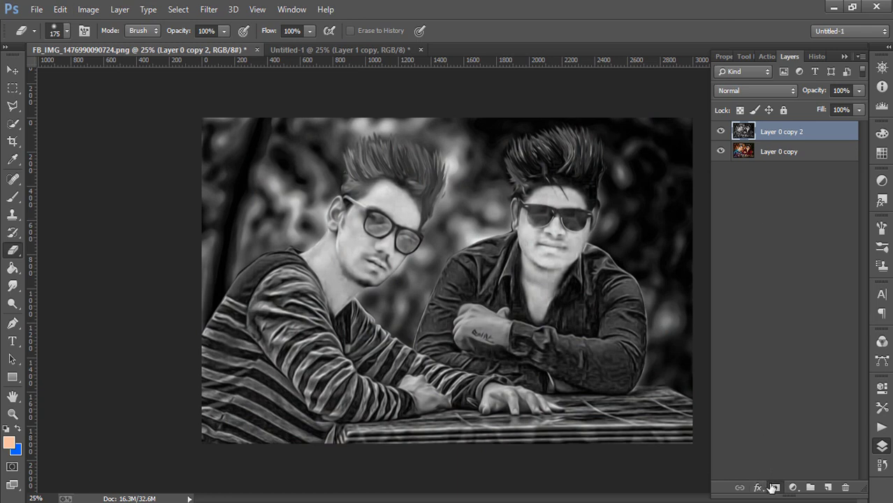
{"action": "left_click", "coordinate": [774, 487]}
{"action": "key", "text": "ctrl+i"}
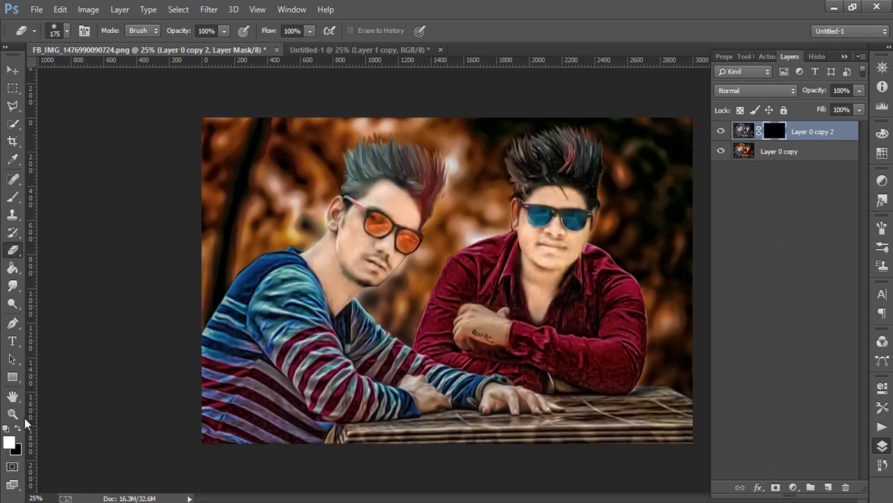
- Set white as the brush colour and paint the upper-left tree trunk grey on the mask
{"action": "left_click", "coordinate": [9, 441]}
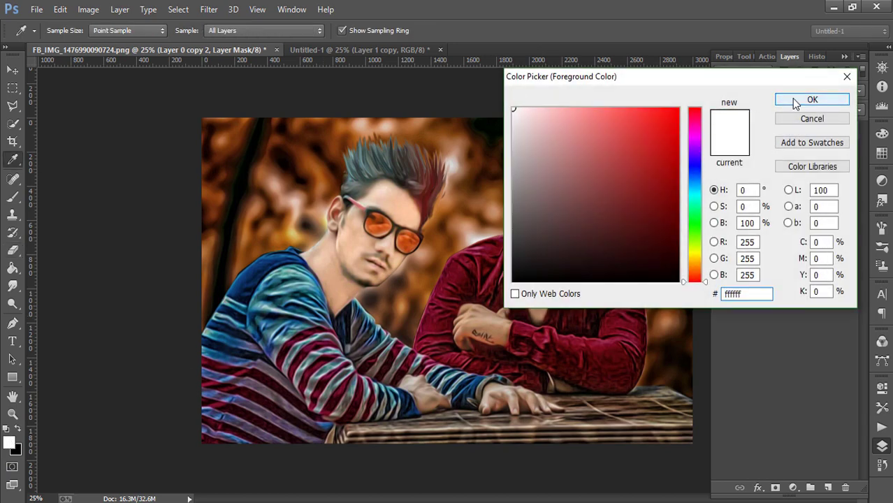
{"action": "left_click", "coordinate": [811, 99]}
{"action": "left_click", "coordinate": [11, 196]}
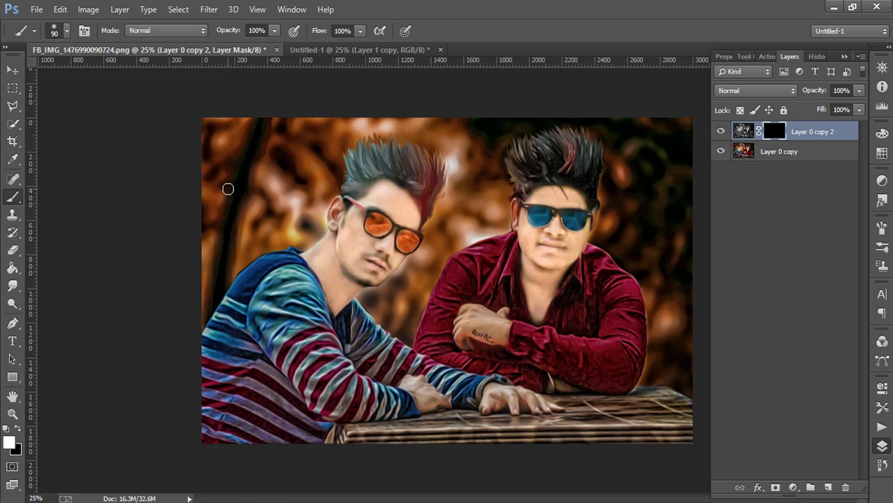
{"action": "key", "text": "bracketright"}
{"action": "key", "text": "bracketright"}
{"action": "key", "text": "bracketright"}
{"action": "left_click_drag", "start_coordinate": [224, 124], "coordinate": [207, 244]}
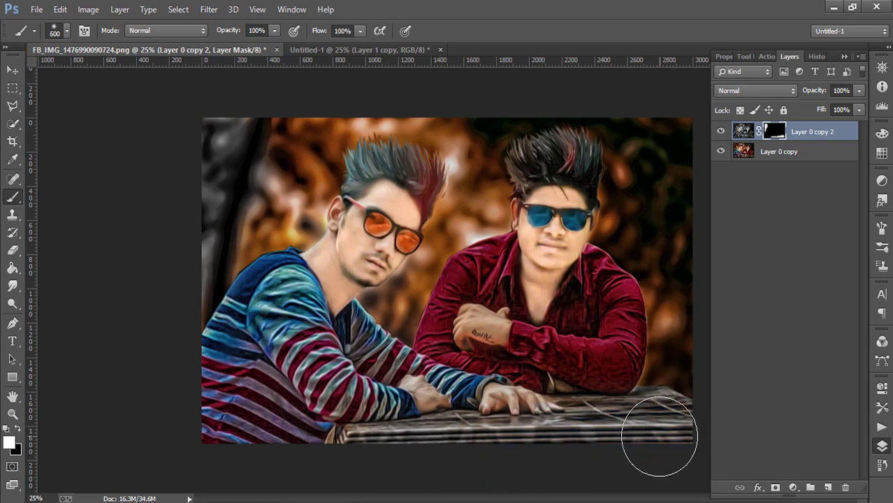
- Grey out the bokeh left of and above the left man's head and along the top edge
{"action": "key", "text": "bracketright"}
{"action": "key", "text": "bracketright"}
{"action": "key", "text": "bracketright"}
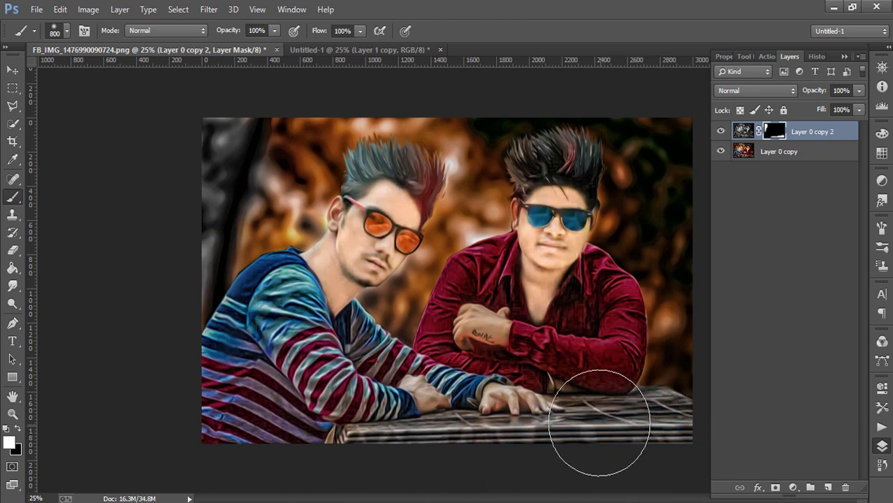
{"action": "key", "text": "bracketright"}
{"action": "key", "text": "bracketright"}
{"action": "key", "text": "bracketright"}
{"action": "key", "text": "bracketleft"}
{"action": "key", "text": "bracketleft"}
{"action": "key", "text": "bracketleft"}
{"action": "key", "text": "bracketleft"}
{"action": "key", "text": "bracketleft"}
{"action": "key", "text": "bracketleft"}
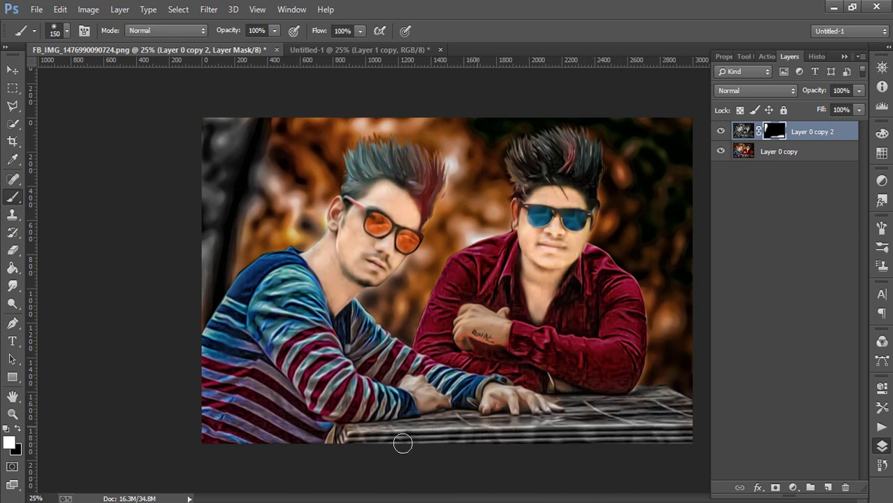
{"action": "mouse_move", "coordinate": [197, 195]}
{"action": "left_mouse_down"}
{"action": "mouse_move", "coordinate": [278, 176]}
{"action": "mouse_move", "coordinate": [250, 243]}
{"action": "left_mouse_up"}
{"action": "key", "text": "bracketright"}
{"action": "key", "text": "bracketright"}
{"action": "key", "text": "bracketright"}
{"action": "mouse_move", "coordinate": [307, 172]}
{"action": "left_mouse_down"}
{"action": "mouse_move", "coordinate": [267, 133]}
{"action": "mouse_move", "coordinate": [451, 130]}
{"action": "mouse_move", "coordinate": [416, 149]}
{"action": "mouse_move", "coordinate": [439, 176]}
{"action": "mouse_move", "coordinate": [582, 128]}
{"action": "mouse_move", "coordinate": [528, 153]}
{"action": "mouse_move", "coordinate": [629, 147]}
{"action": "mouse_move", "coordinate": [585, 170]}
{"action": "left_mouse_up"}
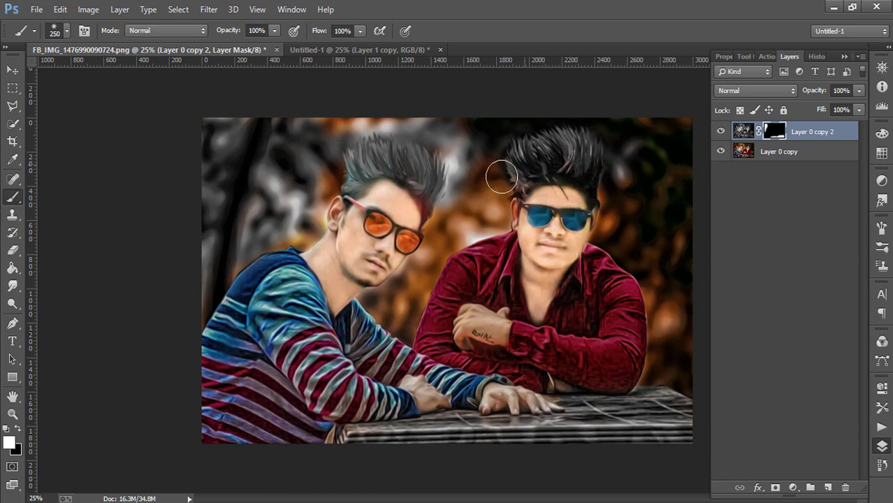
{"action": "left_click_drag", "start_coordinate": [457, 92], "coordinate": [288, 117]}
{"action": "mouse_move", "coordinate": [288, 116]}
{"action": "left_mouse_down"}
{"action": "mouse_move", "coordinate": [390, 109]}
{"action": "mouse_move", "coordinate": [334, 156]}
{"action": "mouse_move", "coordinate": [280, 237]}
{"action": "mouse_move", "coordinate": [307, 228]}
{"action": "mouse_move", "coordinate": [425, 265]}
{"action": "mouse_move", "coordinate": [377, 302]}
{"action": "mouse_move", "coordinate": [399, 315]}
{"action": "mouse_move", "coordinate": [418, 260]}
{"action": "left_mouse_up"}
- Grey out the bokeh right of the right man's hair and shoulder with a 250-pixel brush
{"action": "key", "text": "bracketright"}
{"action": "key", "text": "bracketright"}
{"action": "key", "text": "bracketleft"}
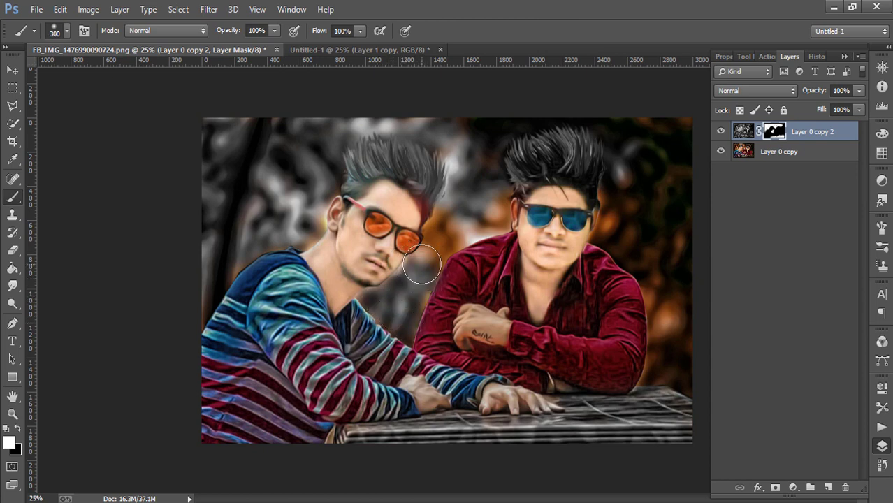
{"action": "key", "text": "bracketleft"}
{"action": "key", "text": "bracketleft"}
{"action": "key", "text": "bracketleft"}
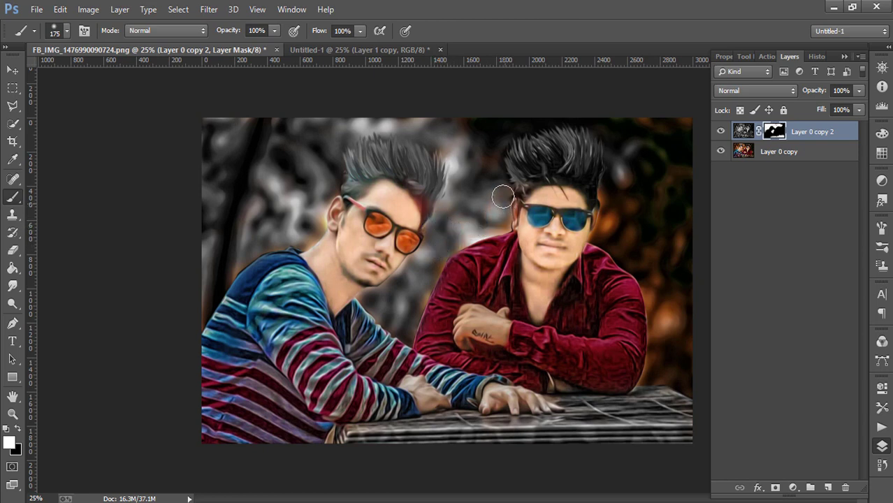
{"action": "key", "text": "bracketright"}
{"action": "key", "text": "bracketright"}
{"action": "left_click_drag", "start_coordinate": [629, 175], "coordinate": [612, 229]}
{"action": "left_click", "coordinate": [60, 10]}
{"action": "left_click", "coordinate": [89, 33]}
{"action": "left_click_drag", "start_coordinate": [627, 210], "coordinate": [618, 216]}
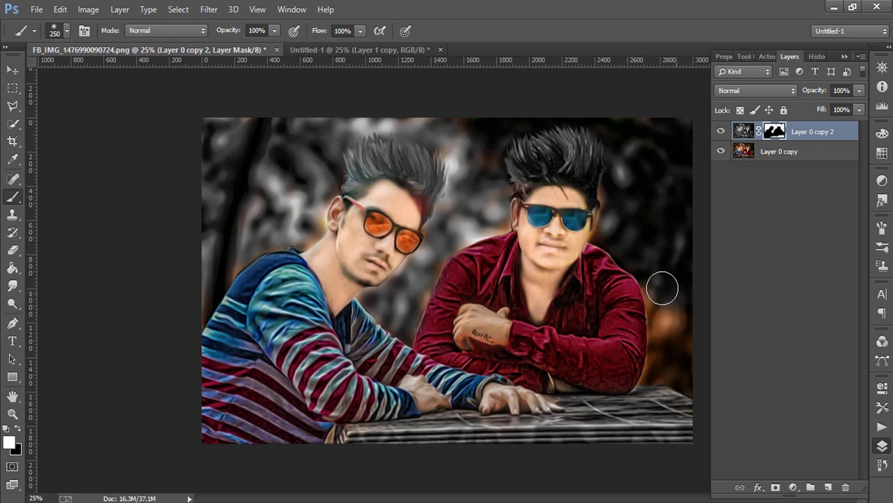
{"action": "mouse_move", "coordinate": [661, 289]}
{"action": "left_mouse_down"}
{"action": "mouse_move", "coordinate": [665, 332]}
{"action": "mouse_move", "coordinate": [685, 339]}
{"action": "mouse_move", "coordinate": [672, 364]}
{"action": "mouse_move", "coordinate": [649, 371]}
{"action": "mouse_move", "coordinate": [692, 388]}
{"action": "mouse_move", "coordinate": [647, 364]}
{"action": "left_mouse_up"}
{"action": "key", "text": "bracketleft"}
{"action": "key", "text": "bracketleft"}
{"action": "key", "text": "bracketleft"}
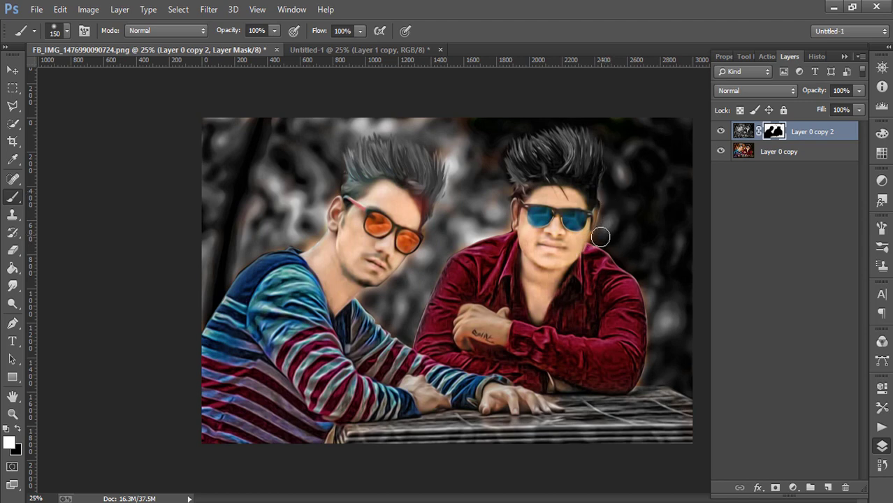
{"action": "key", "text": "ctrl+minus"}
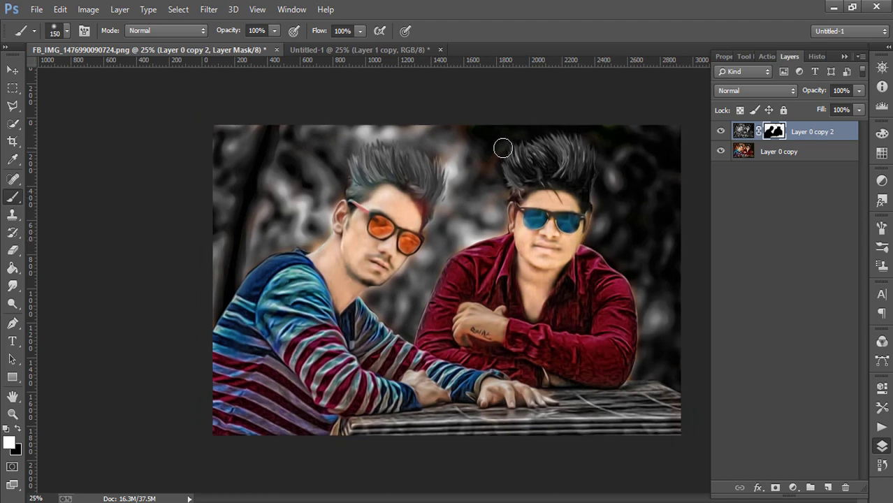
{"action": "key", "text": "ctrl+minus"}
{"action": "key", "text": "ctrl+minus"}
{"action": "key", "text": "ctrl+plus"}
{"action": "key", "text": "ctrl+plus"}
{"action": "key", "text": "ctrl+plus"}
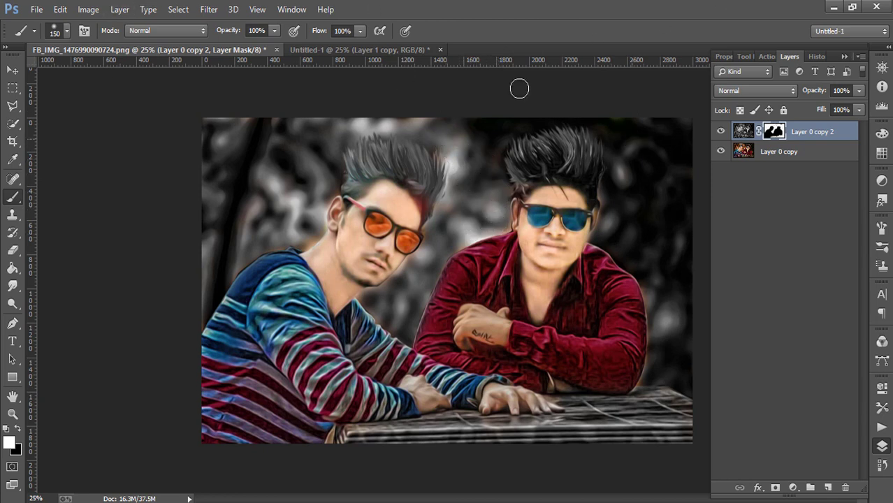
- Apply Selective Color with Reds Black −42% and Blacks Black +18%
{"action": "left_click", "coordinate": [87, 10]}
{"action": "mouse_move", "coordinate": [107, 44]}
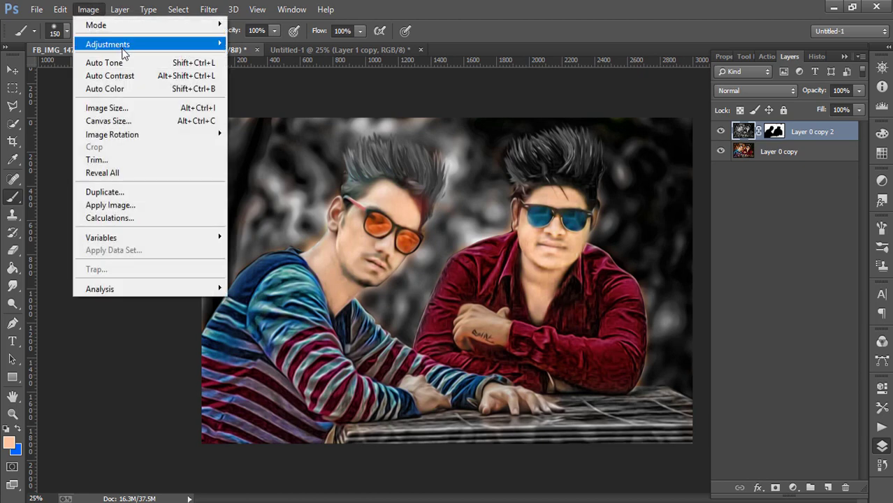
{"action": "left_click", "coordinate": [307, 251]}
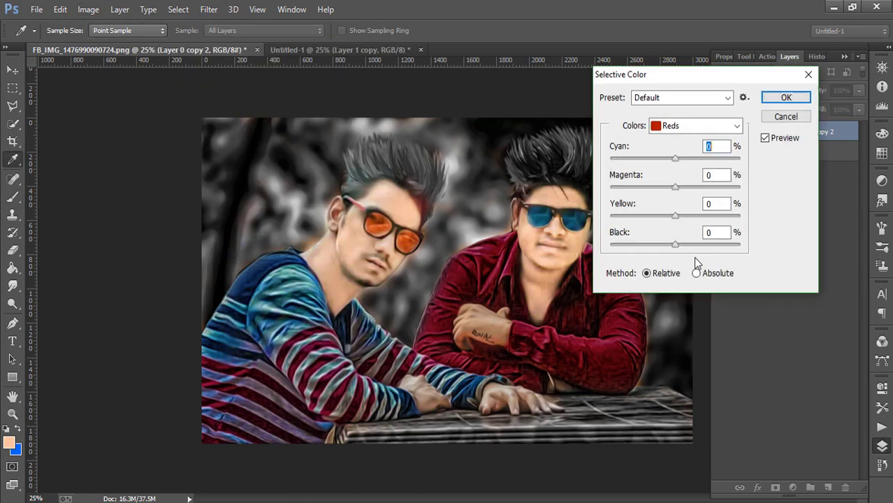
{"action": "left_click_drag", "start_coordinate": [676, 245], "coordinate": [642, 245]}
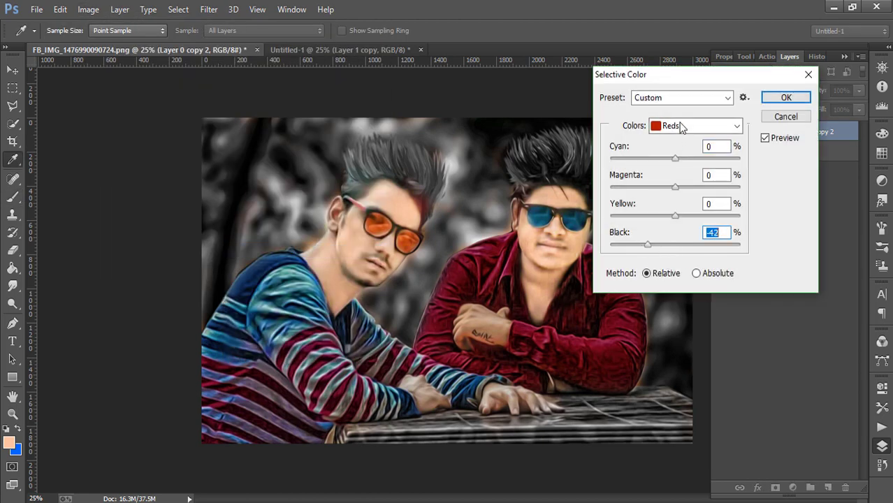
{"action": "left_click", "coordinate": [681, 126]}
{"action": "left_click", "coordinate": [681, 245]}
{"action": "left_click_drag", "start_coordinate": [675, 244], "coordinate": [681, 244]}
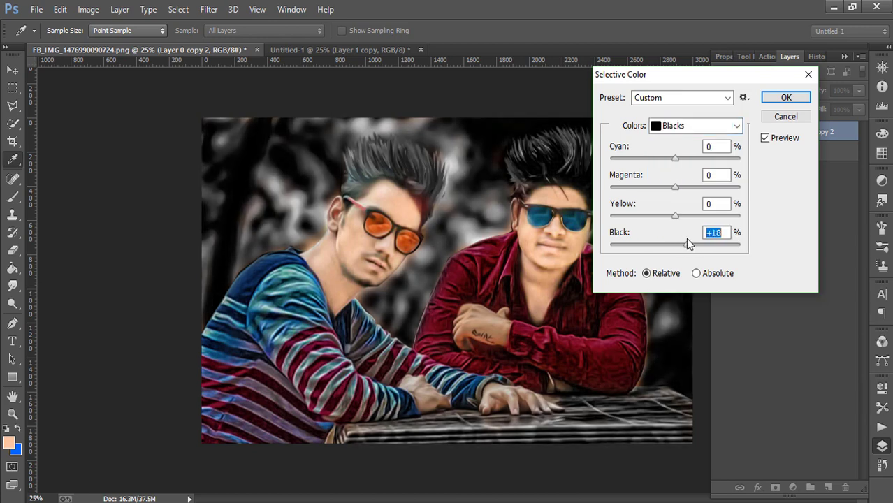
{"action": "left_click", "coordinate": [775, 98]}
- Drag the green can's layer from Untitled-1 into the composite and drop it on the table
{"action": "key", "text": "b"}
{"action": "left_click", "coordinate": [328, 51]}
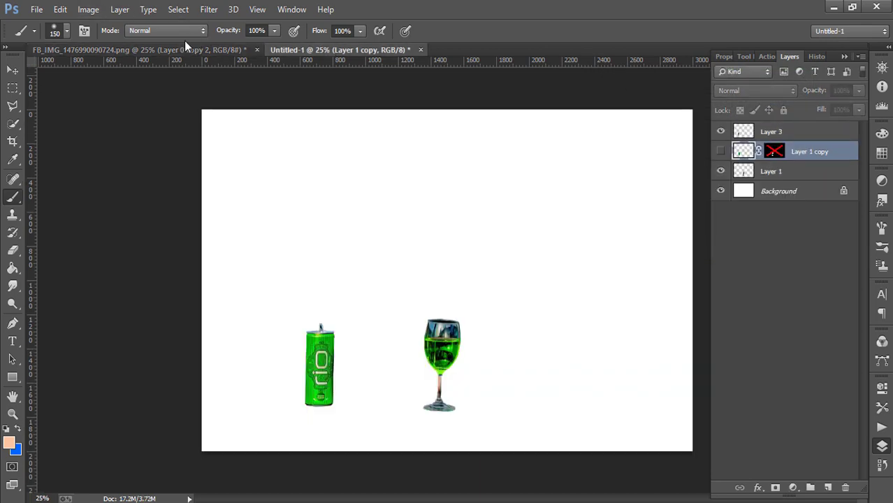
{"action": "left_click", "coordinate": [180, 51]}
{"action": "left_click", "coordinate": [294, 49]}
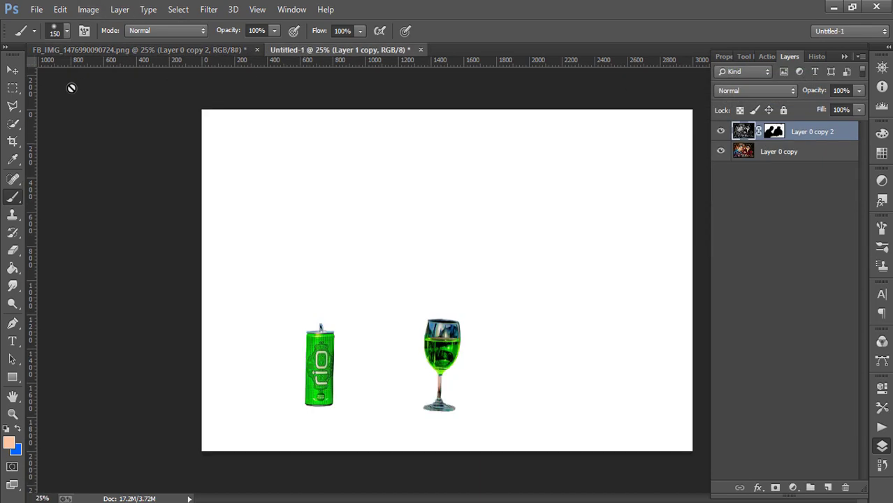
{"action": "key", "text": "v"}
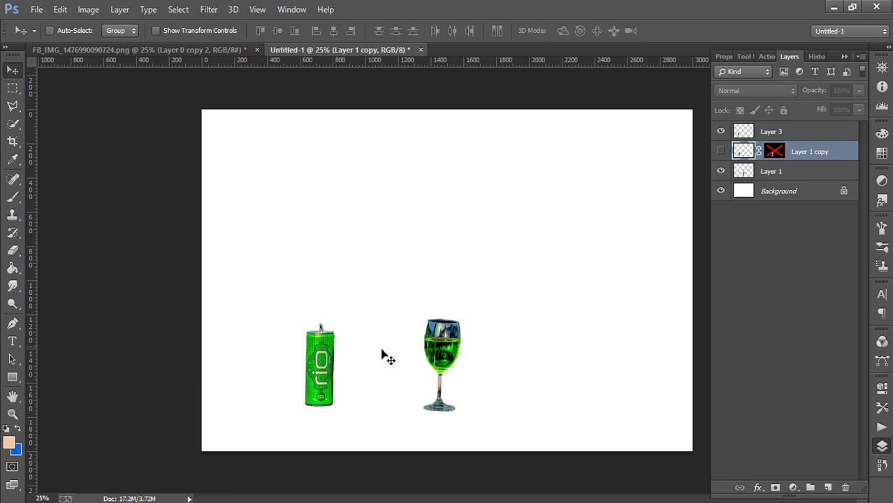
{"action": "left_click_drag", "start_coordinate": [328, 360], "coordinate": [212, 62]}
{"action": "left_click", "coordinate": [790, 170]}
{"action": "left_click", "coordinate": [720, 172]}
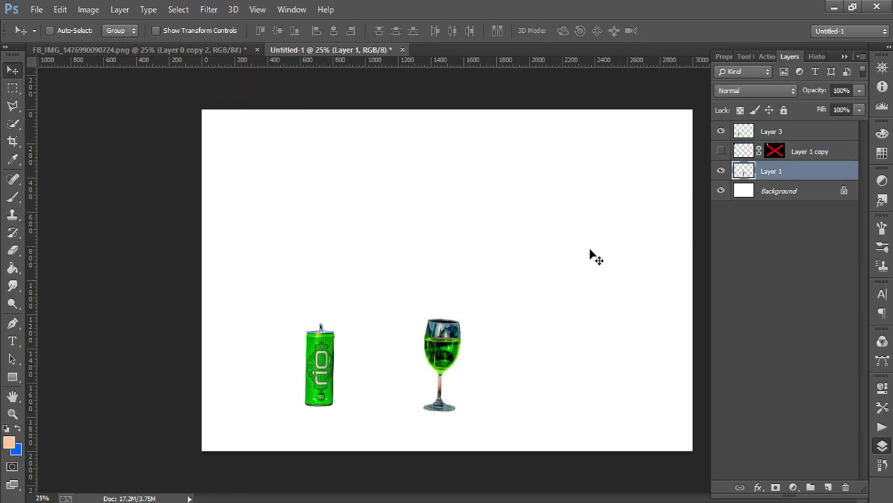
{"action": "left_click", "coordinate": [328, 358], "text": "ctrl"}
{"action": "mouse_move", "coordinate": [329, 359]}
{"action": "left_mouse_down"}
{"action": "mouse_move", "coordinate": [199, 61]}
{"action": "mouse_move", "coordinate": [498, 371]}
{"action": "mouse_move", "coordinate": [524, 364]}
{"action": "left_mouse_up"}
{"action": "left_click", "coordinate": [201, 49]}
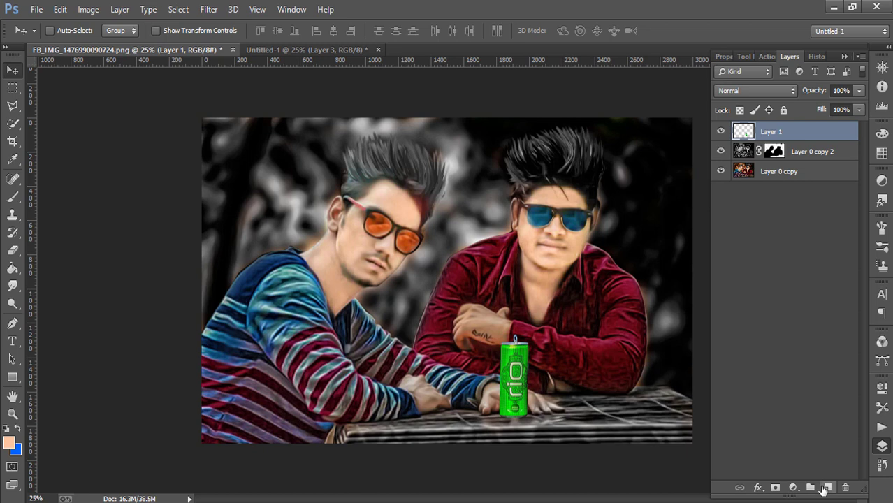
- Add a new layer beneath the can layer and set the foreground colour to #000000
{"action": "left_click", "coordinate": [825, 488]}
{"action": "left_click_drag", "start_coordinate": [789, 138], "coordinate": [798, 161]}
{"action": "left_click", "coordinate": [12, 197]}
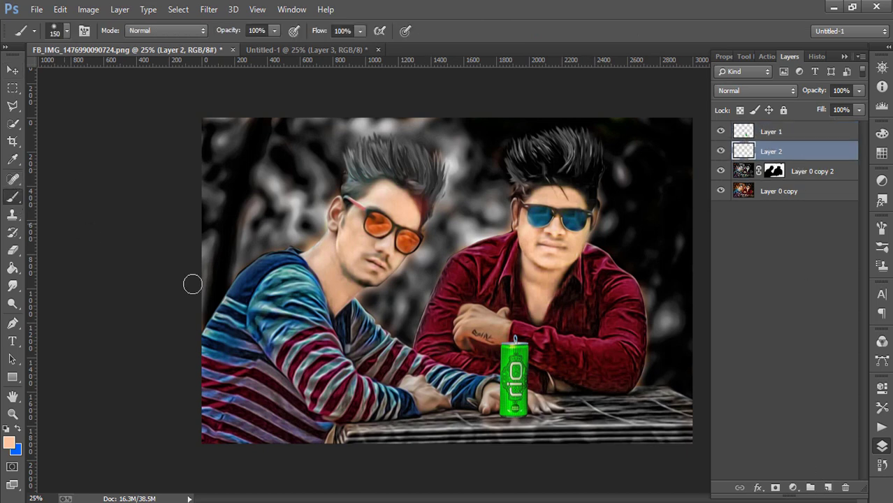
{"action": "left_click", "coordinate": [480, 417]}
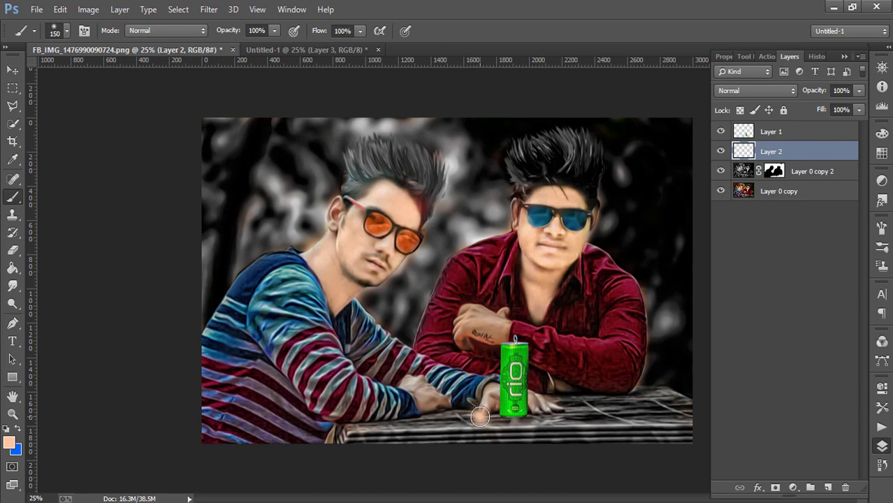
{"action": "left_click", "coordinate": [60, 9]}
{"action": "left_click", "coordinate": [70, 32]}
{"action": "left_click", "coordinate": [10, 444]}
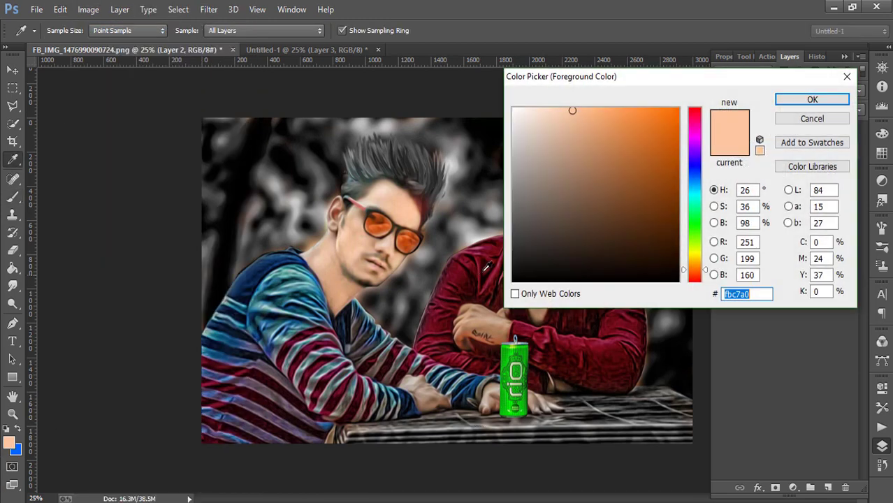
{"action": "type", "text": "000000"}
{"action": "left_click", "coordinate": [811, 100]}
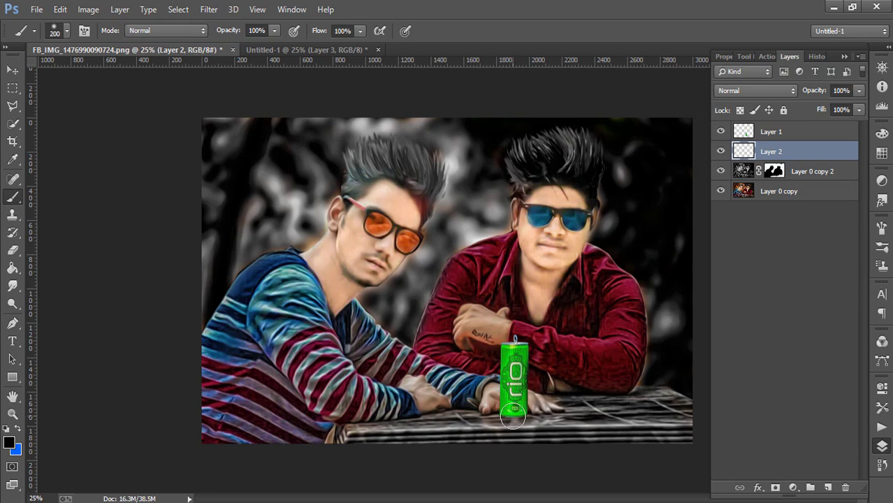
- Squash the black shadow into a flat ellipse and position it under the can's base
{"action": "left_click", "coordinate": [13, 70]}
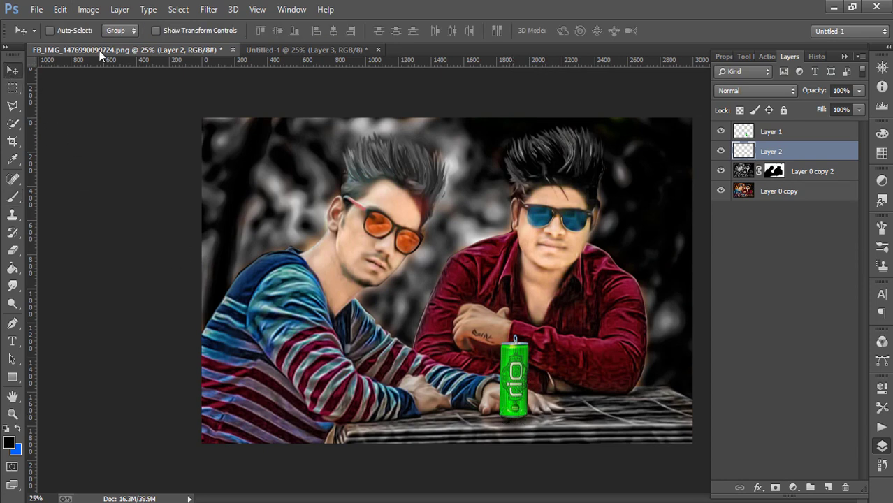
{"action": "left_click", "coordinate": [163, 31]}
{"action": "mouse_move", "coordinate": [513, 387]}
{"action": "left_mouse_down"}
{"action": "mouse_move", "coordinate": [522, 438]}
{"action": "mouse_move", "coordinate": [520, 420]}
{"action": "left_mouse_up"}
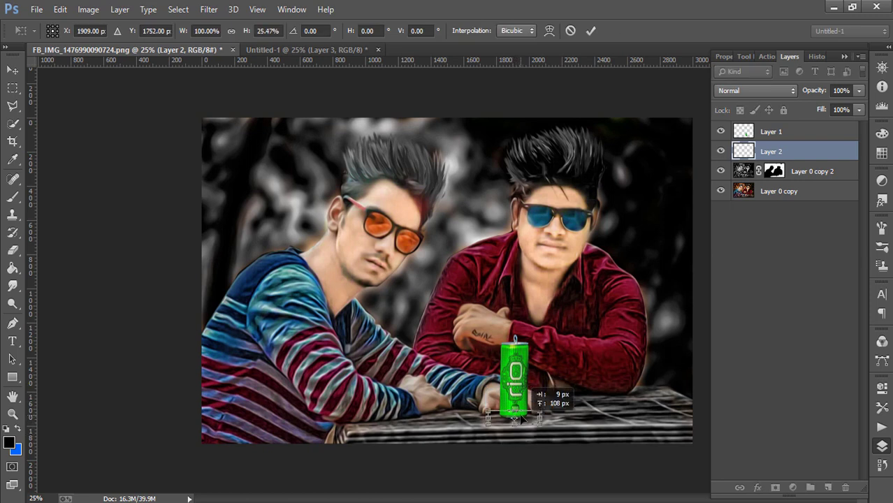
{"action": "left_click", "coordinate": [591, 30]}
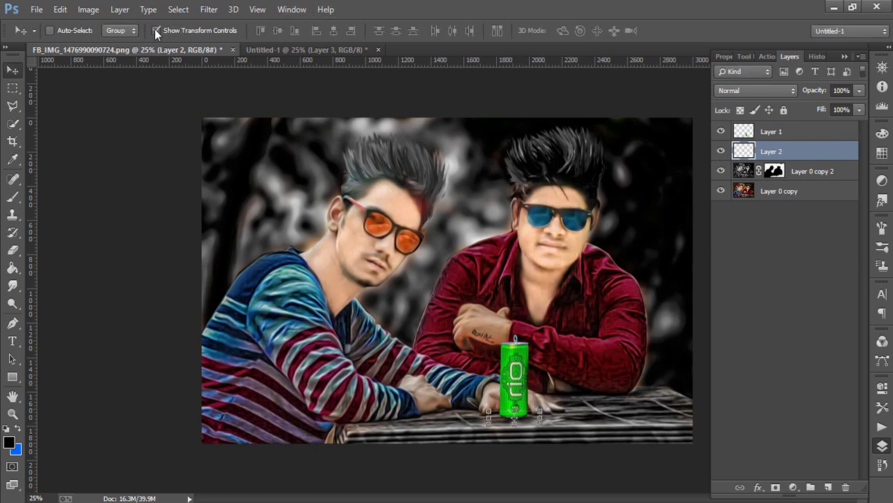
{"action": "left_click", "coordinate": [156, 30]}
{"action": "left_click_drag", "start_coordinate": [489, 319], "coordinate": [490, 322]}
- Nudge the can and its shadow, then bring the green wine glass from Untitled-1 in as Layer 3
{"action": "left_click", "coordinate": [771, 131], "text": "shift"}
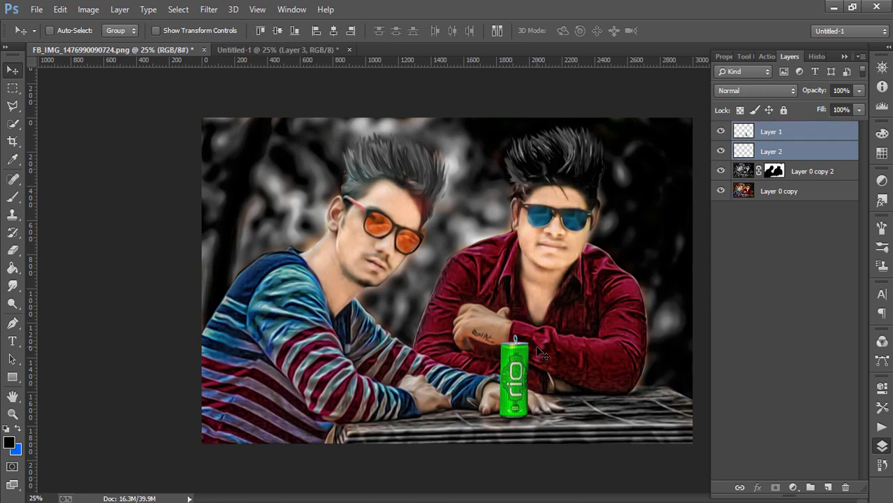
{"action": "left_click_drag", "start_coordinate": [514, 368], "coordinate": [510, 368]}
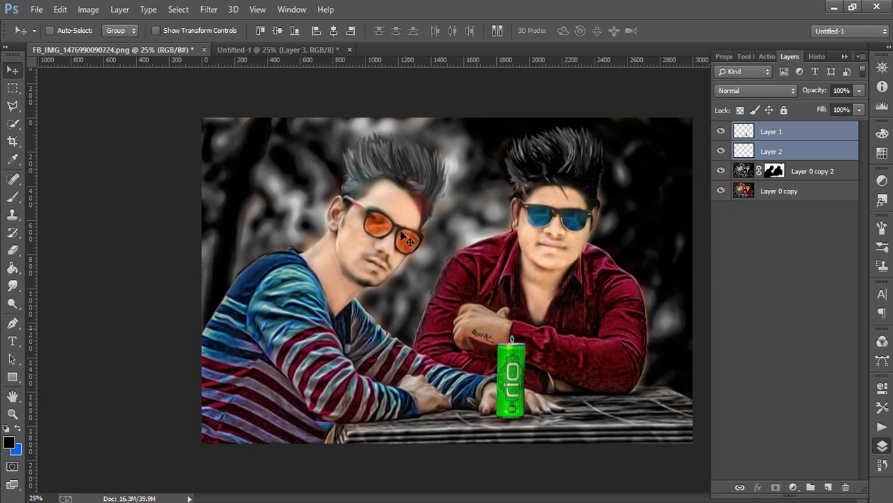
{"action": "left_click", "coordinate": [315, 51]}
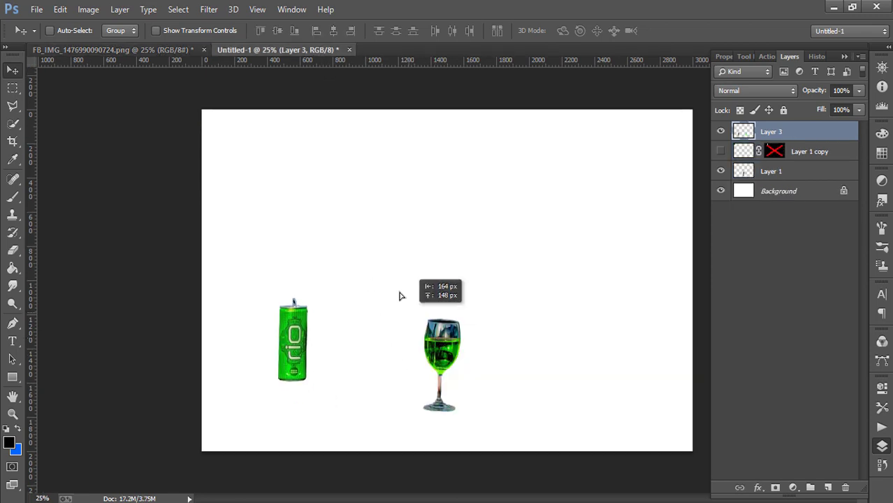
{"action": "left_click_drag", "start_coordinate": [440, 342], "coordinate": [405, 298]}
{"action": "left_click", "coordinate": [797, 170]}
{"action": "mouse_move", "coordinate": [458, 320]}
{"action": "left_mouse_down"}
{"action": "mouse_move", "coordinate": [155, 52]}
{"action": "mouse_move", "coordinate": [424, 372]}
{"action": "mouse_move", "coordinate": [435, 316]}
{"action": "mouse_move", "coordinate": [436, 325]}
{"action": "left_mouse_up"}
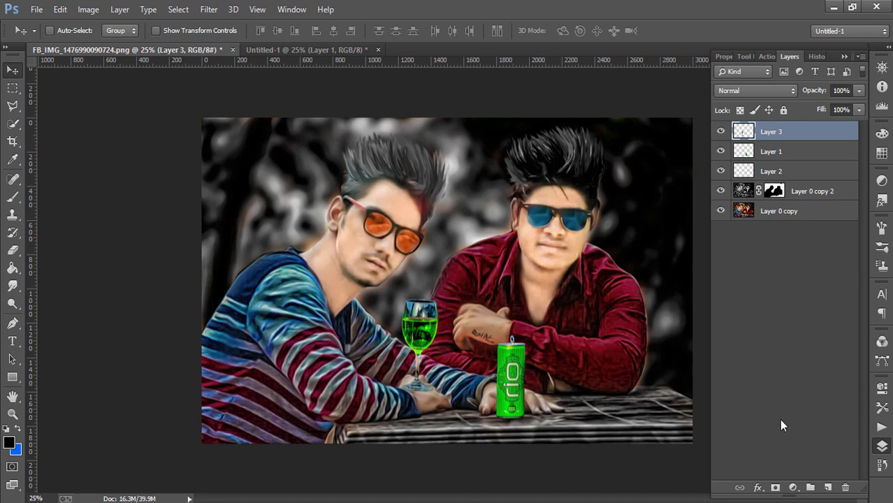
{"action": "left_click", "coordinate": [765, 171]}
- Duplicate the can's shadow layer and place the copy under the wine glass
{"action": "left_click", "coordinate": [721, 151]}
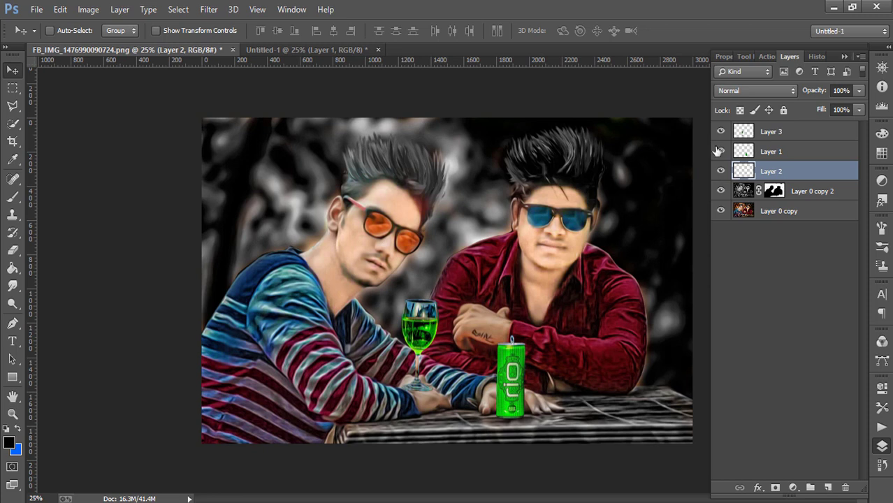
{"action": "left_click", "coordinate": [720, 150]}
{"action": "key", "text": "ctrl+j"}
{"action": "left_click_drag", "start_coordinate": [549, 358], "coordinate": [455, 326]}
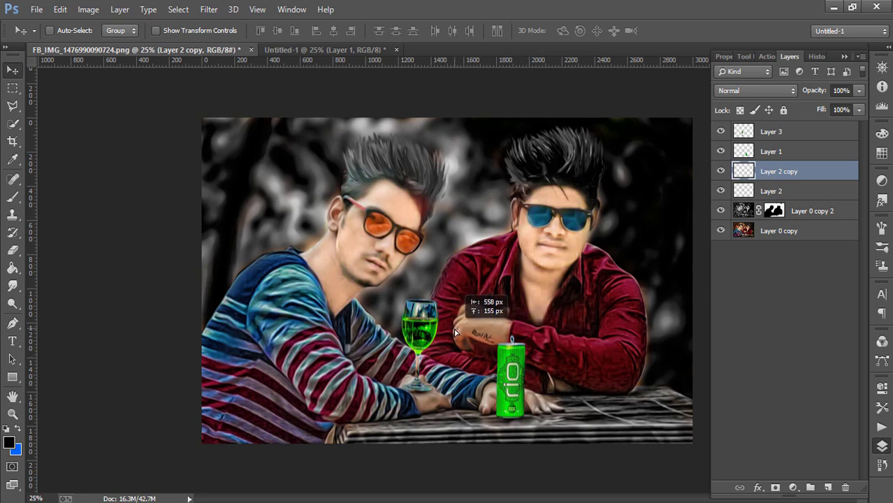
{"action": "left_click_drag", "start_coordinate": [454, 331], "coordinate": [438, 345]}
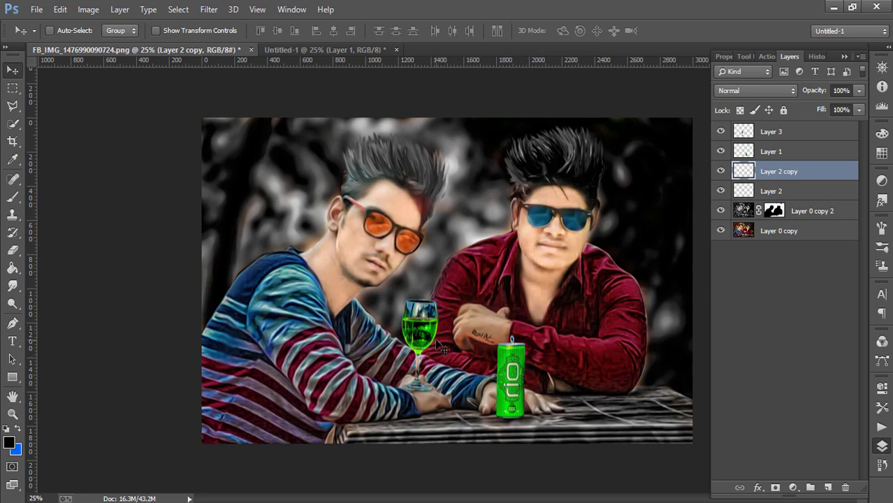
- Merge the wine glass Layer 3 with the can's Layer 1
{"action": "left_click", "coordinate": [783, 194], "text": "ctrl"}
{"action": "left_click", "coordinate": [772, 152], "text": "ctrl"}
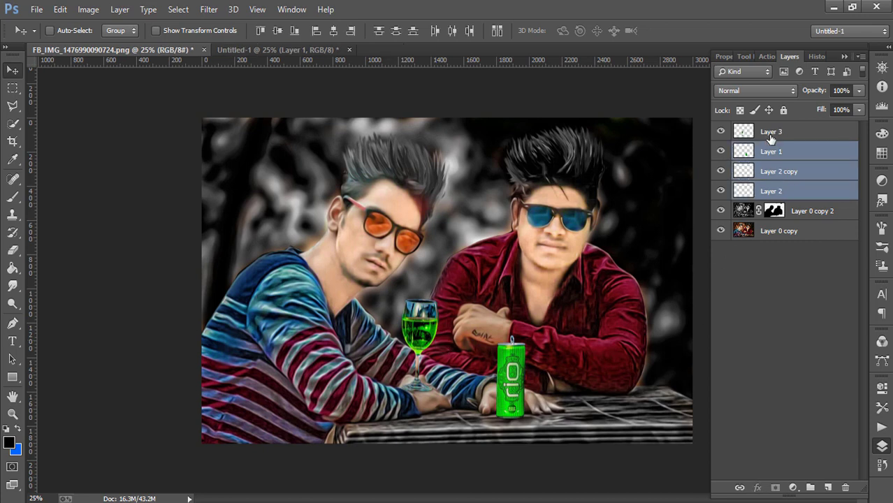
{"action": "left_click", "coordinate": [771, 136], "text": "ctrl"}
{"action": "left_click", "coordinate": [792, 168]}
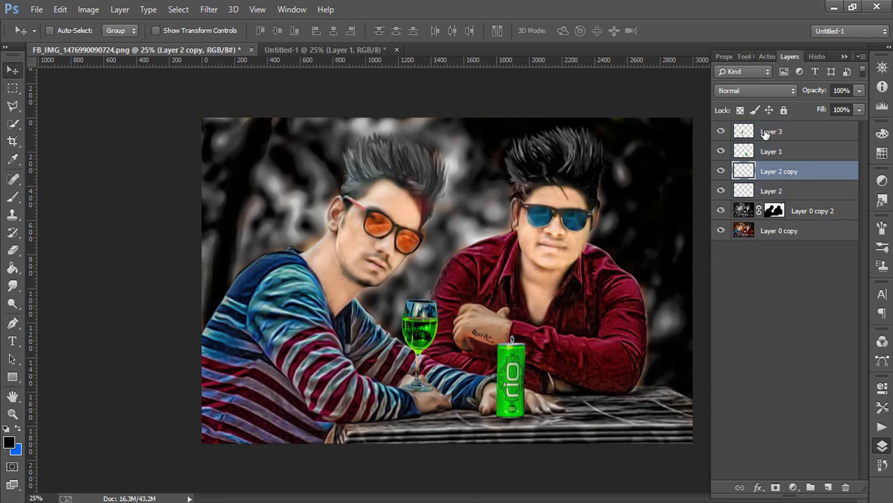
{"action": "left_click", "coordinate": [765, 134]}
{"action": "left_click", "coordinate": [720, 133]}
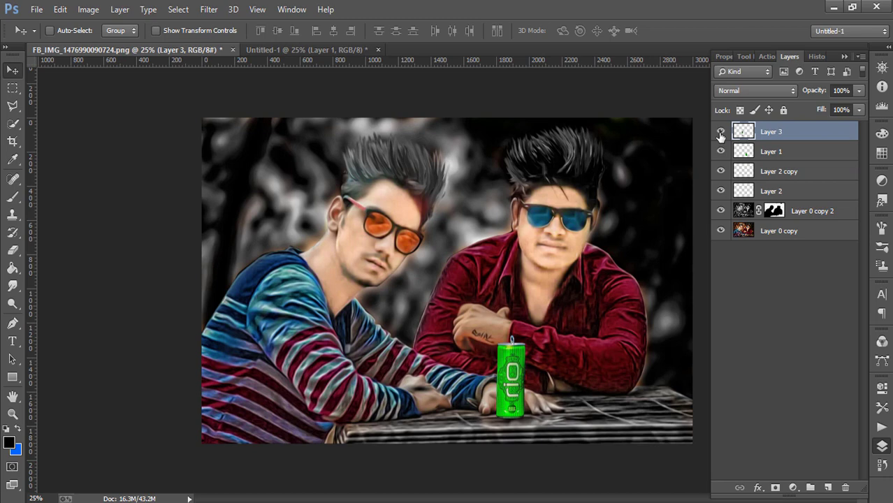
{"action": "left_click", "coordinate": [758, 156], "text": "ctrl"}
{"action": "right_click", "coordinate": [789, 137]}
{"action": "left_click", "coordinate": [580, 398]}
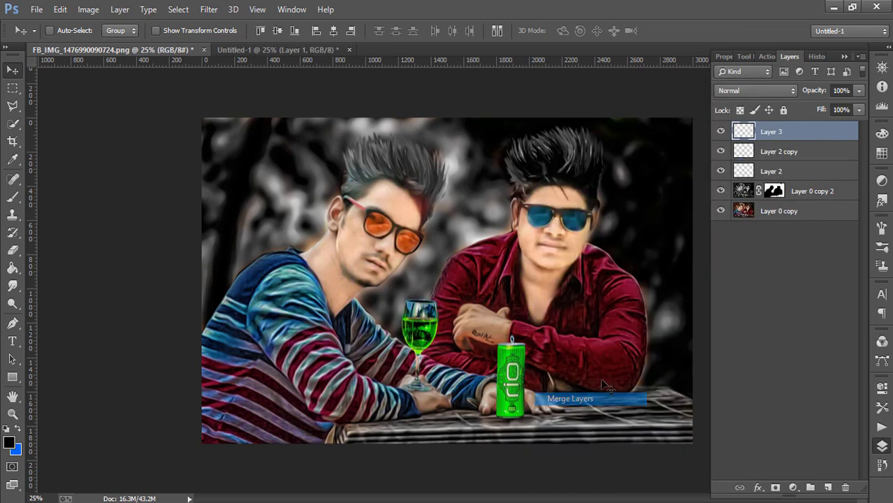
{"action": "left_click", "coordinate": [88, 10]}
{"action": "mouse_move", "coordinate": [107, 44]}
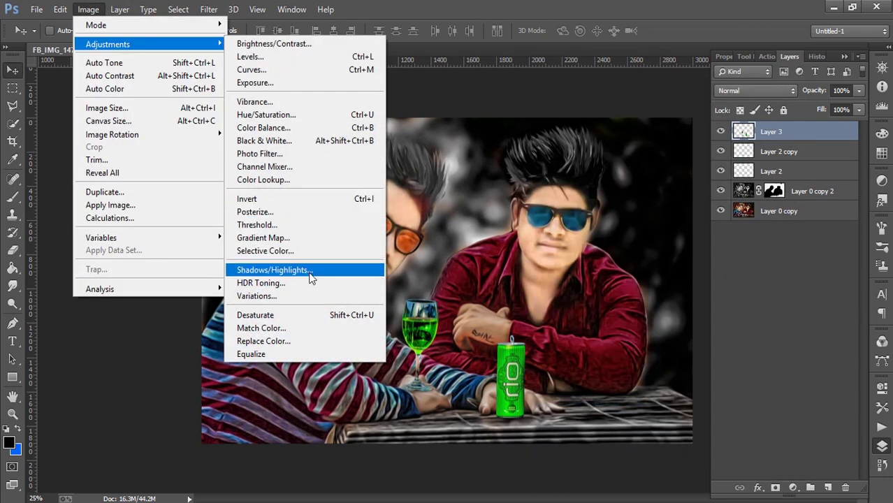
- Try shifting the Greens hue toward blue in Hue/Saturation, then discard the change
{"action": "left_click", "coordinate": [302, 114]}
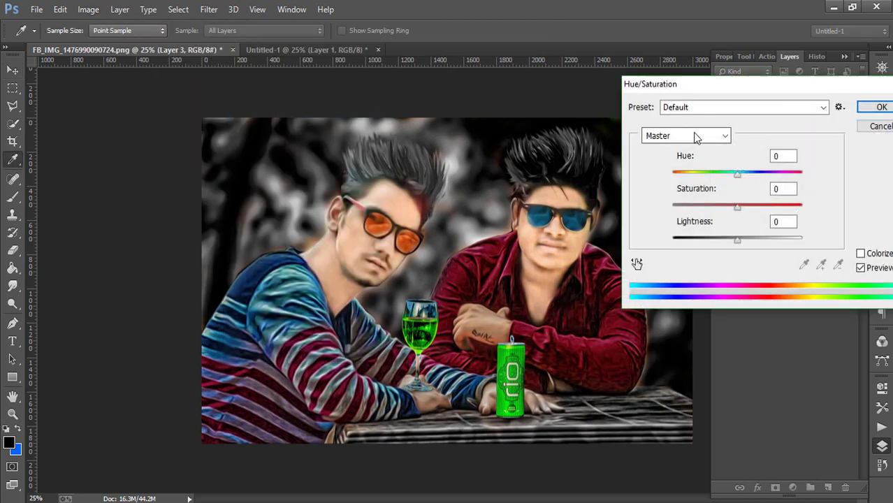
{"action": "left_click", "coordinate": [695, 135]}
{"action": "left_click", "coordinate": [690, 182]}
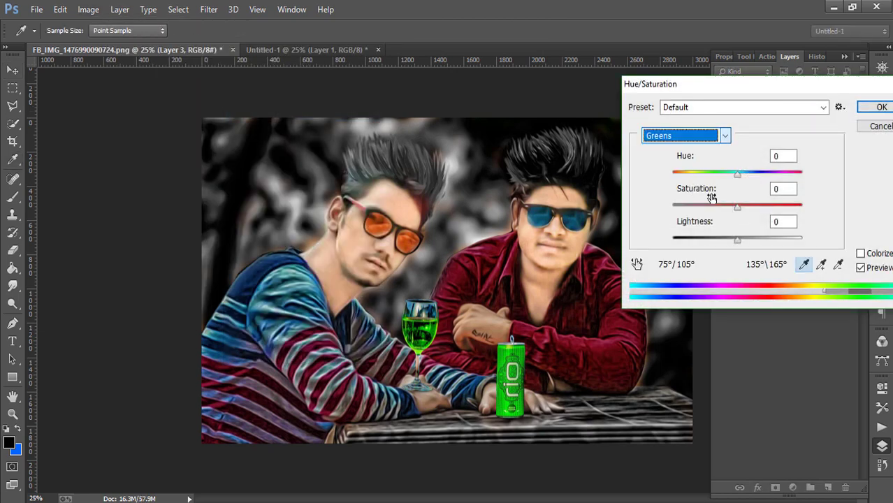
{"action": "mouse_move", "coordinate": [737, 175]}
{"action": "left_mouse_down"}
{"action": "mouse_move", "coordinate": [796, 176]}
{"action": "mouse_move", "coordinate": [737, 175]}
{"action": "left_mouse_up"}
{"action": "left_click", "coordinate": [879, 125]}
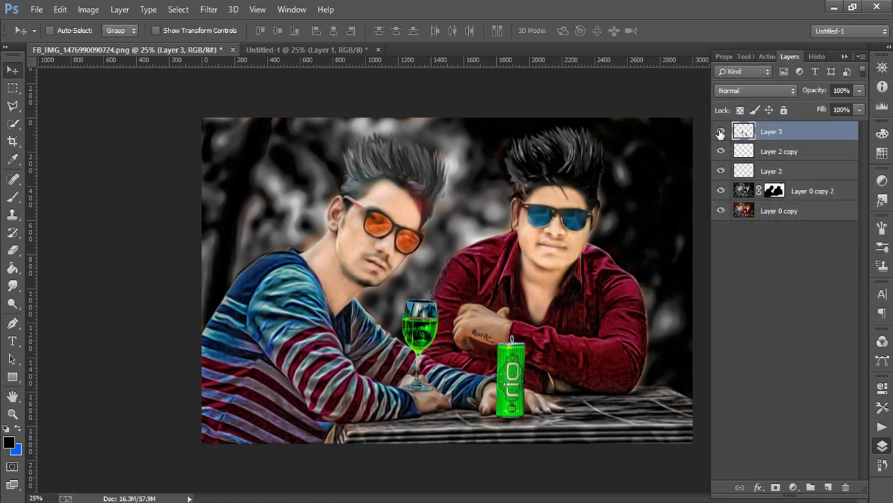
- Merge the glass-and-can layer with Layer 2 and Layer 2 copy shadows into one layer
{"action": "left_click", "coordinate": [713, 132]}
{"action": "left_click", "coordinate": [785, 152], "text": "shift"}
{"action": "left_click", "coordinate": [788, 170], "text": "shift"}
{"action": "right_click", "coordinate": [788, 171]}
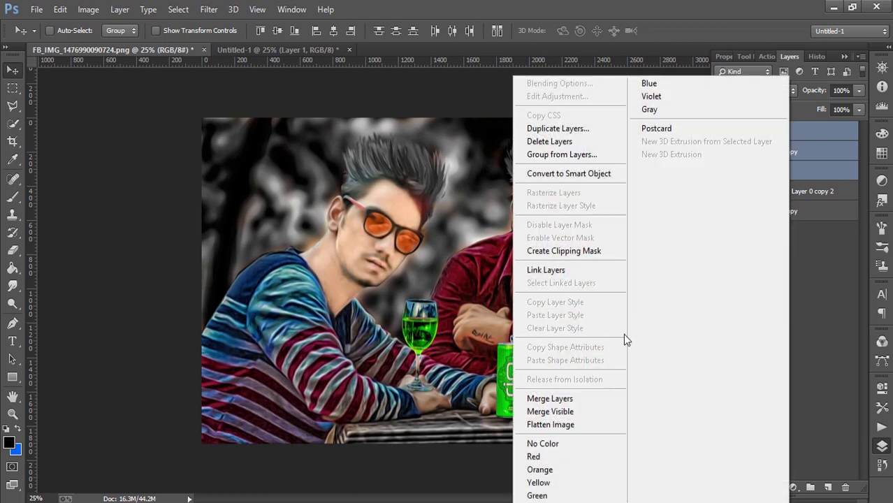
{"action": "left_click", "coordinate": [559, 398]}
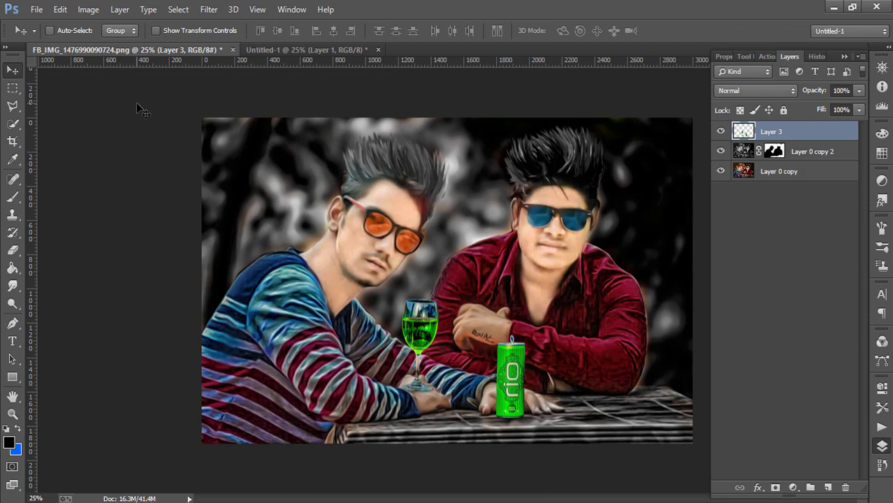
- Place Embedded the 'sun glass' image from STOCK (E:) > project > New folder (6)
{"action": "left_click", "coordinate": [36, 9]}
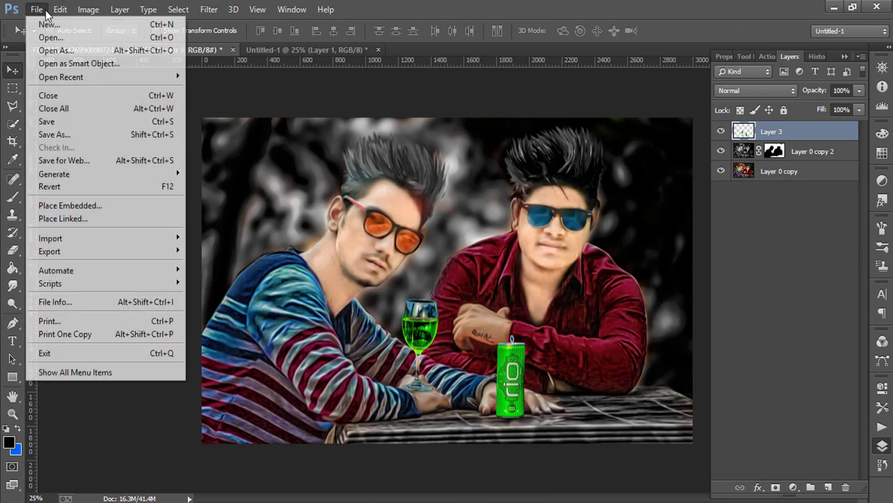
{"action": "left_click", "coordinate": [70, 205]}
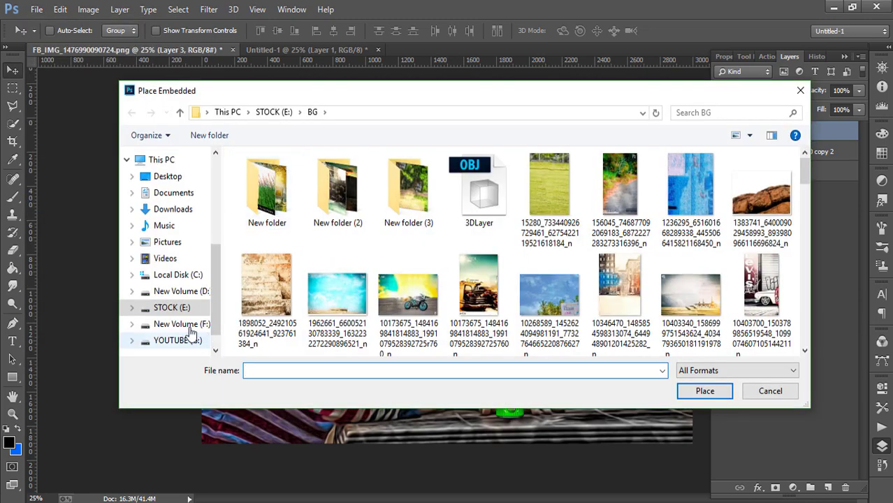
{"action": "left_click", "coordinate": [180, 311]}
{"action": "double_click", "coordinate": [619, 283]}
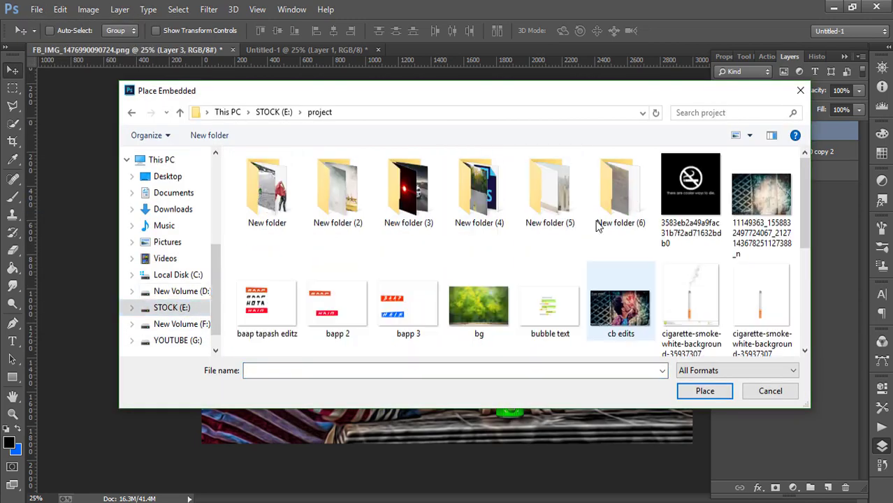
{"action": "double_click", "coordinate": [613, 205]}
{"action": "scroll", "coordinate": [608, 189], "scroll_direction": "down", "scroll_amount": 2}
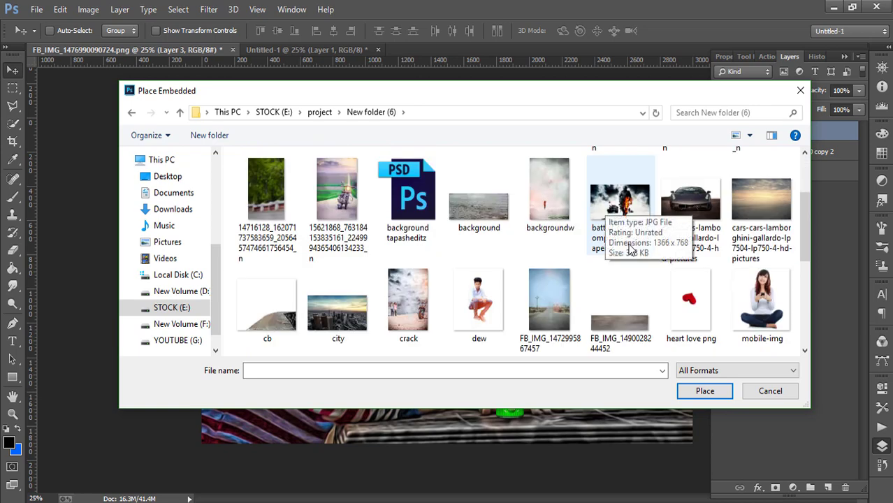
{"action": "scroll", "coordinate": [635, 284], "scroll_direction": "down", "scroll_amount": 3}
{"action": "left_click", "coordinate": [620, 222]}
{"action": "left_click", "coordinate": [704, 391]}
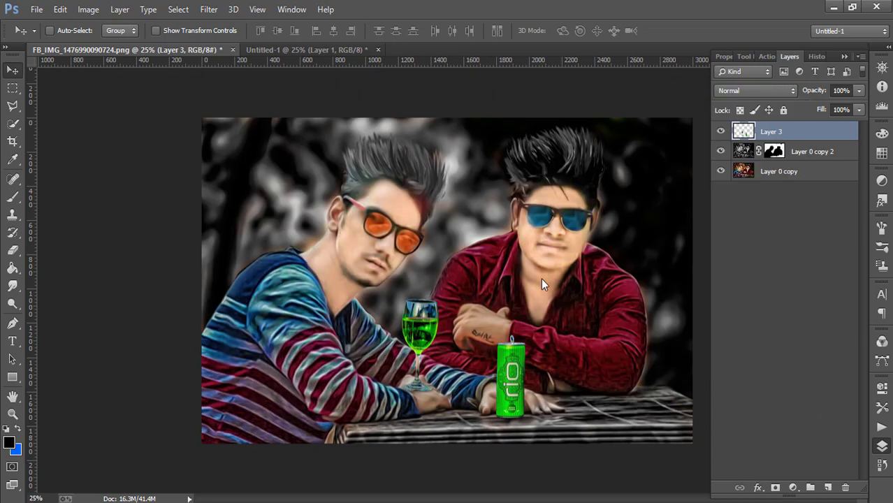
- Position the sunglasses over the left man's face, enlarged to about 129%
{"action": "left_click_drag", "start_coordinate": [476, 271], "coordinate": [412, 211]}
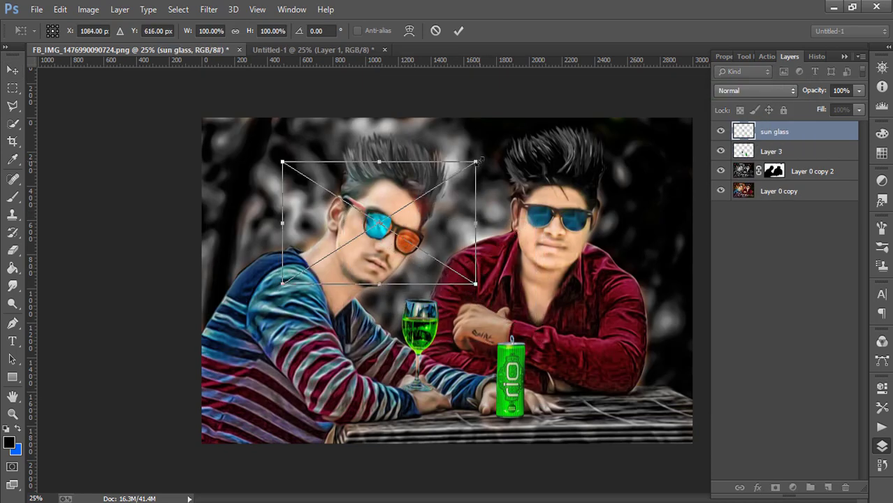
{"action": "mouse_move", "coordinate": [479, 163]}
{"action": "left_mouse_down"}
{"action": "mouse_move", "coordinate": [496, 159]}
{"action": "mouse_move", "coordinate": [503, 144]}
{"action": "left_mouse_up"}
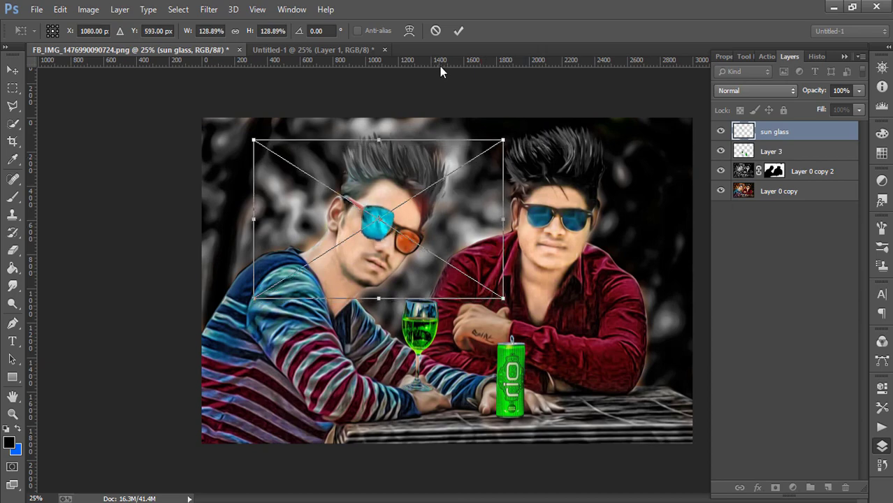
{"action": "left_click", "coordinate": [459, 30]}
- Zoom in on the glasses, fade the sun glass layer to 29% and rasterize it for erasing
{"action": "key", "text": "ctrl+plus"}
{"action": "key", "text": "ctrl+plus"}
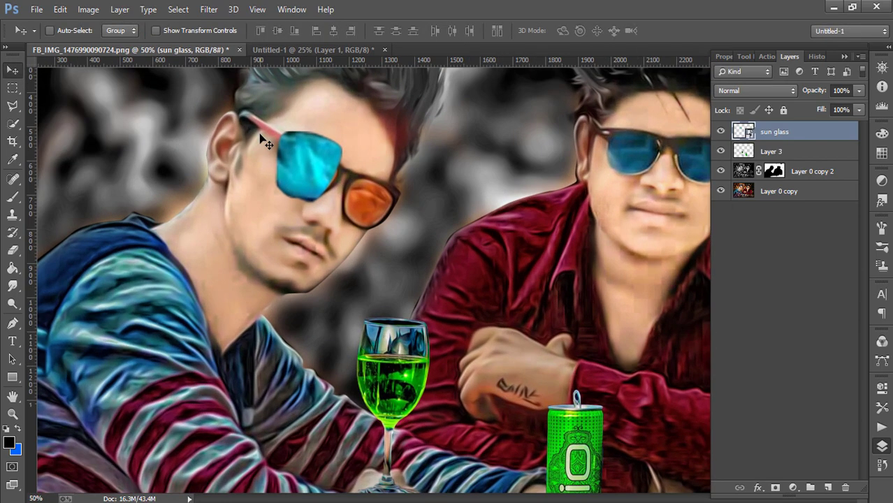
{"action": "key", "text": "ctrl+plus"}
{"action": "scroll", "coordinate": [261, 137], "scroll_direction": "up", "scroll_amount": 3}
{"action": "left_click", "coordinate": [858, 91]}
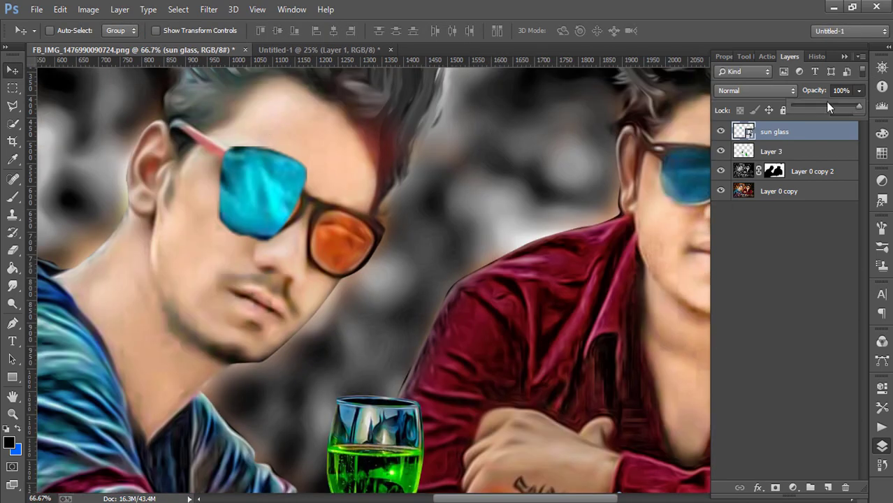
{"action": "left_click", "coordinate": [811, 108]}
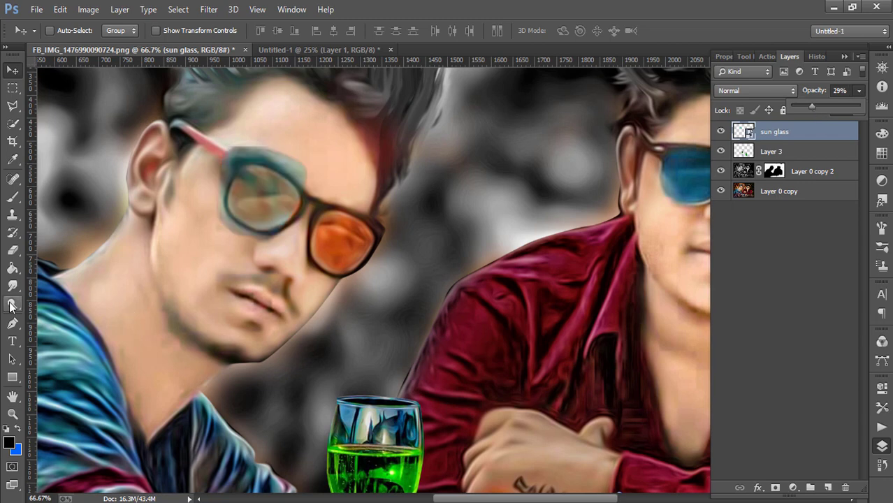
{"action": "left_click", "coordinate": [12, 249]}
{"action": "left_click", "coordinate": [254, 155]}
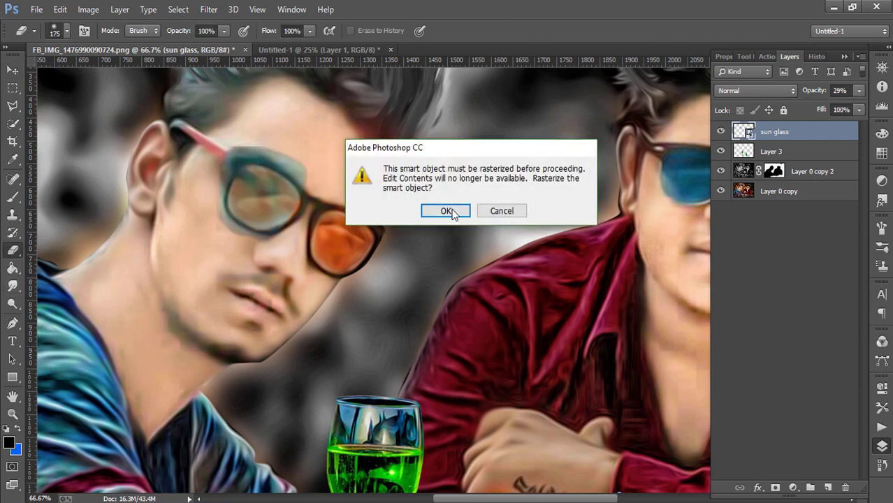
{"action": "left_click", "coordinate": [448, 207]}
- Erase the cyan fringe with a 35 px brush, restore 100% opacity and nudge the lens into place
{"action": "key", "text": "bracketleft"}
{"action": "key", "text": "bracketleft"}
{"action": "key", "text": "bracketleft"}
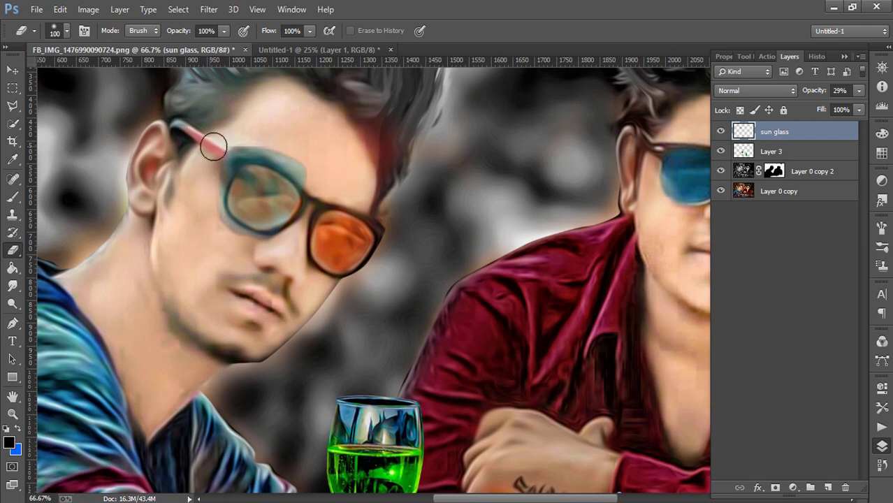
{"action": "key", "text": "bracketleft"}
{"action": "key", "text": "bracketleft"}
{"action": "key", "text": "bracketleft"}
{"action": "mouse_move", "coordinate": [222, 175]}
{"action": "left_mouse_down"}
{"action": "mouse_move", "coordinate": [219, 211]}
{"action": "mouse_move", "coordinate": [266, 238]}
{"action": "left_mouse_up"}
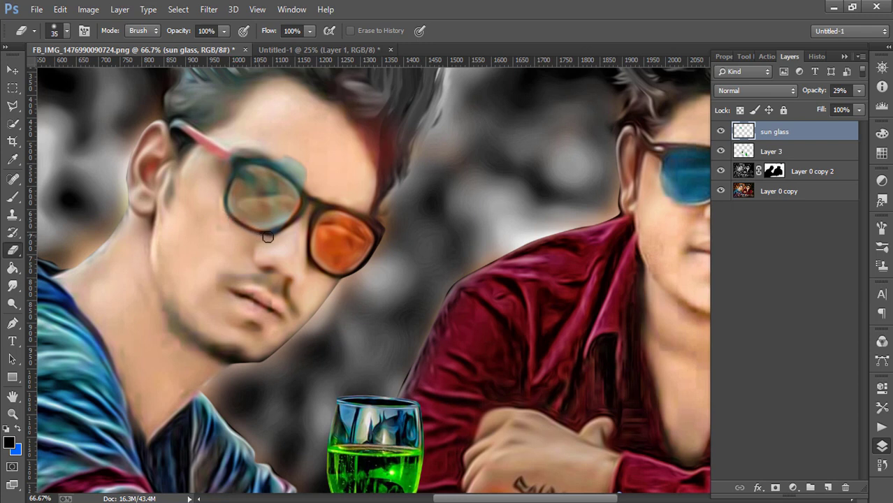
{"action": "mouse_move", "coordinate": [303, 185]}
{"action": "left_mouse_down"}
{"action": "mouse_move", "coordinate": [289, 169]}
{"action": "mouse_move", "coordinate": [226, 154]}
{"action": "mouse_move", "coordinate": [303, 169]}
{"action": "left_mouse_up"}
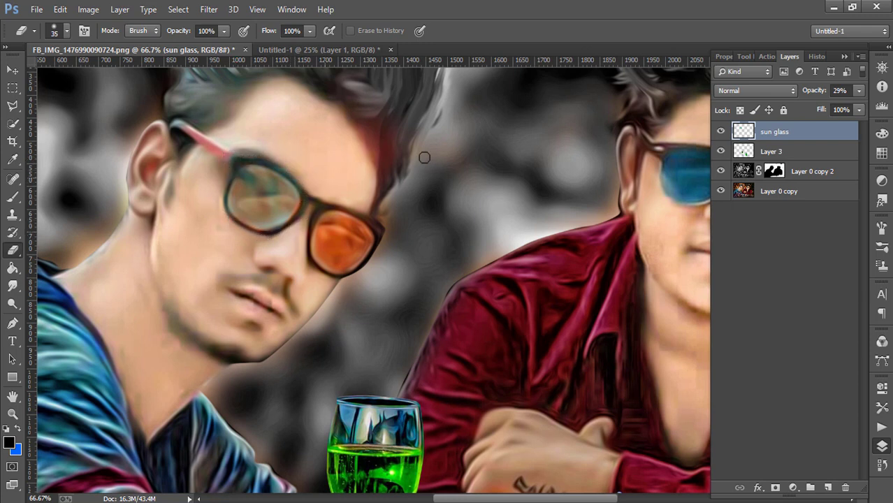
{"action": "left_click", "coordinate": [858, 90]}
{"action": "left_click_drag", "start_coordinate": [836, 108], "coordinate": [866, 109]}
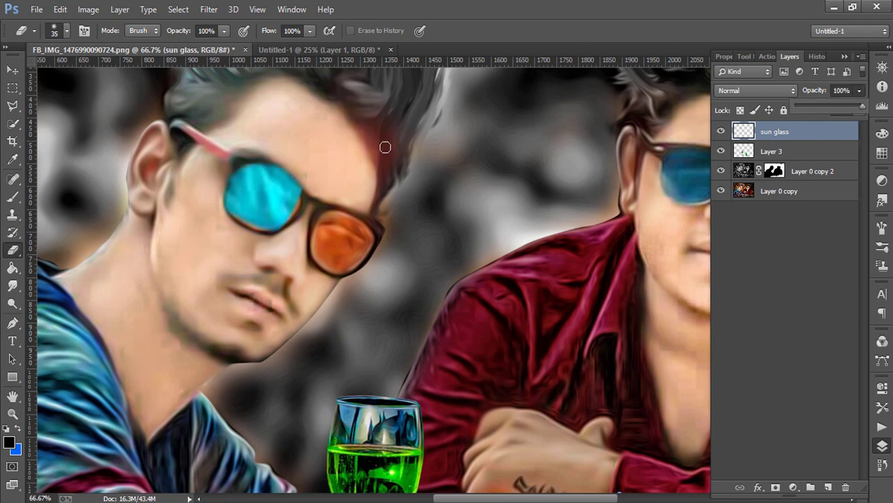
{"action": "left_click", "coordinate": [12, 70]}
{"action": "left_click_drag", "start_coordinate": [259, 185], "coordinate": [269, 190]}
- Enlarge the cyan lens to about 142% and lower the layer opacity to 54%
{"action": "left_click", "coordinate": [156, 31]}
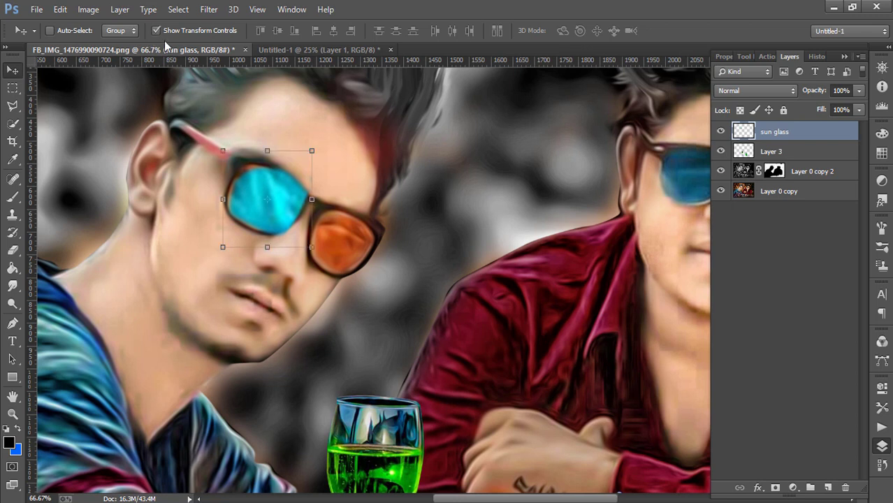
{"action": "left_click_drag", "start_coordinate": [222, 150], "coordinate": [203, 129]}
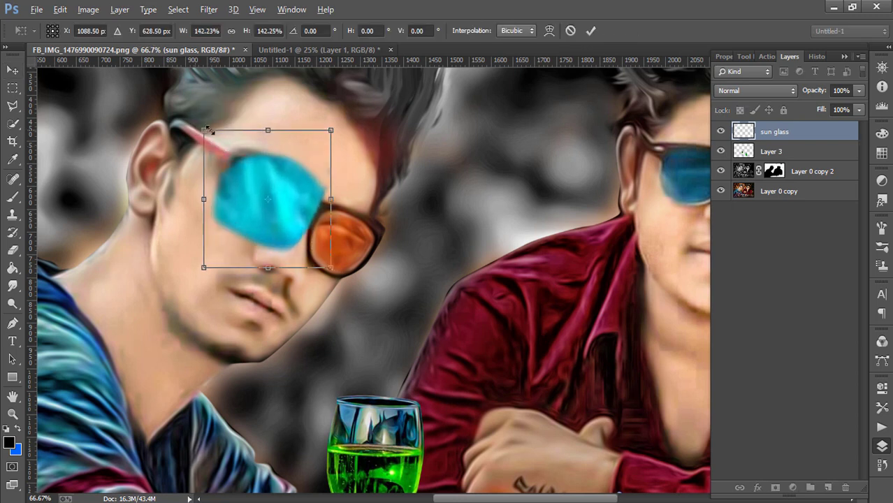
{"action": "left_click", "coordinate": [590, 30]}
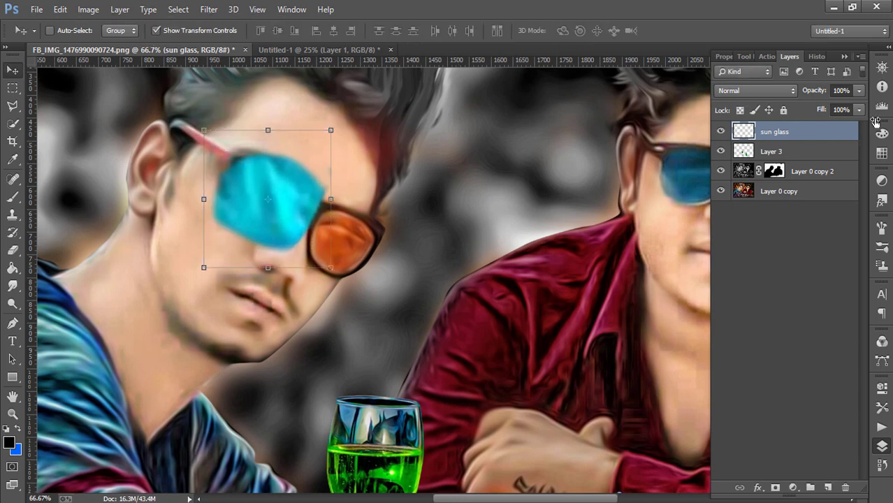
{"action": "left_click", "coordinate": [858, 91]}
{"action": "left_click_drag", "start_coordinate": [858, 106], "coordinate": [830, 106]}
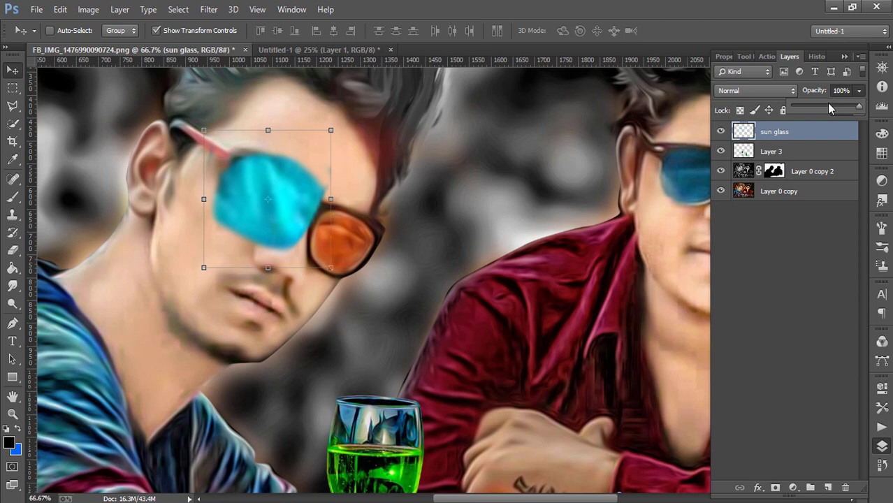
- Erase the lens overspill along the left and bottom, then duplicate the lens layer
{"action": "left_click", "coordinate": [12, 250]}
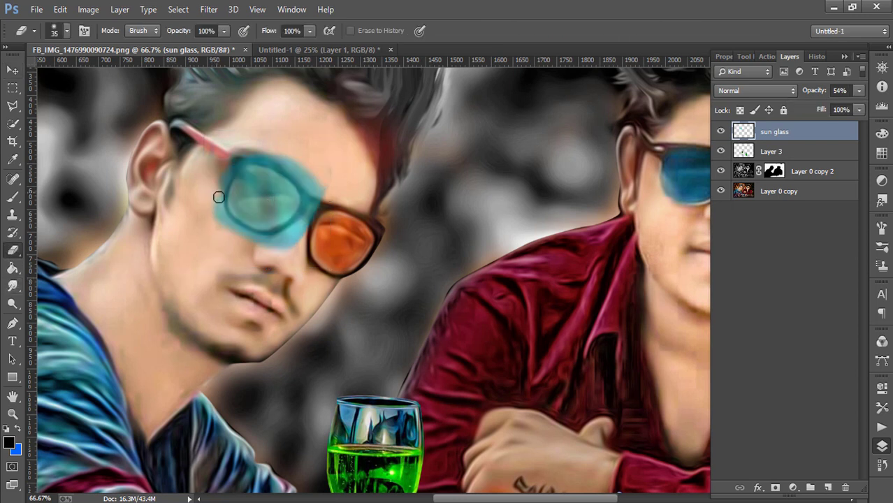
{"action": "mouse_move", "coordinate": [219, 198]}
{"action": "left_mouse_down"}
{"action": "mouse_move", "coordinate": [253, 246]}
{"action": "mouse_move", "coordinate": [213, 209]}
{"action": "mouse_move", "coordinate": [224, 175]}
{"action": "mouse_move", "coordinate": [246, 157]}
{"action": "mouse_move", "coordinate": [280, 155]}
{"action": "mouse_move", "coordinate": [309, 189]}
{"action": "mouse_move", "coordinate": [306, 174]}
{"action": "mouse_move", "coordinate": [299, 218]}
{"action": "mouse_move", "coordinate": [262, 234]}
{"action": "left_mouse_up"}
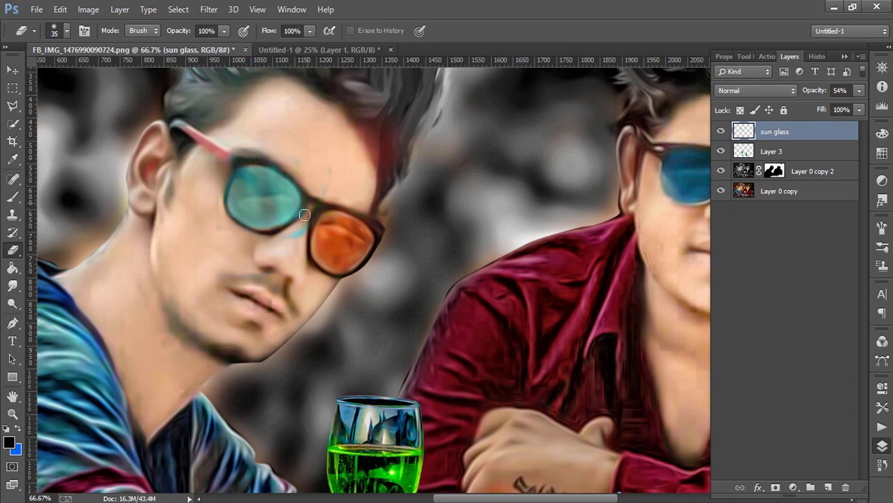
{"action": "left_click", "coordinate": [859, 90]}
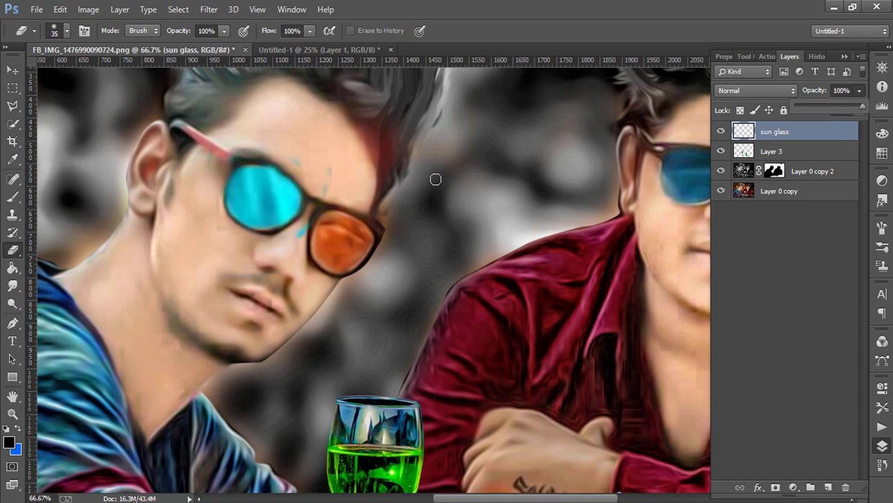
{"action": "key", "text": "ctrl+j"}
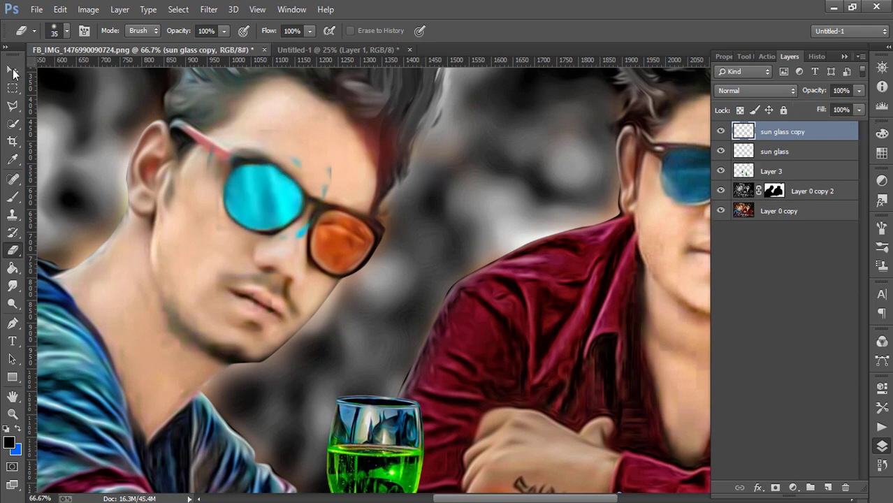
- Move the sun glass copy lens over the left man's orange right lens
{"action": "left_click", "coordinate": [12, 70]}
{"action": "left_click_drag", "start_coordinate": [252, 176], "coordinate": [338, 222]}
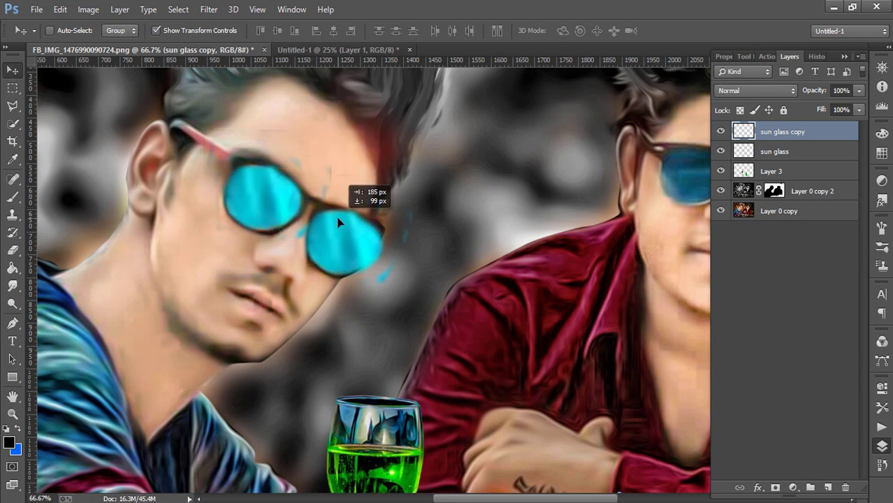
{"action": "left_click", "coordinate": [12, 250]}
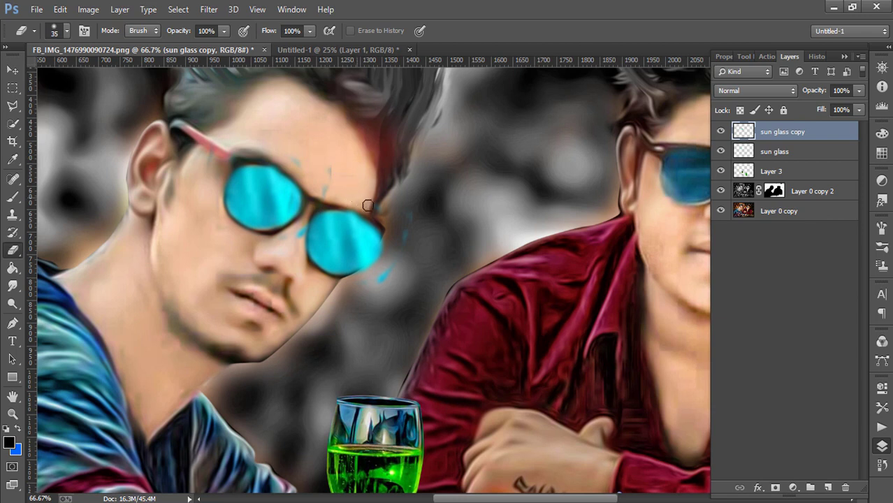
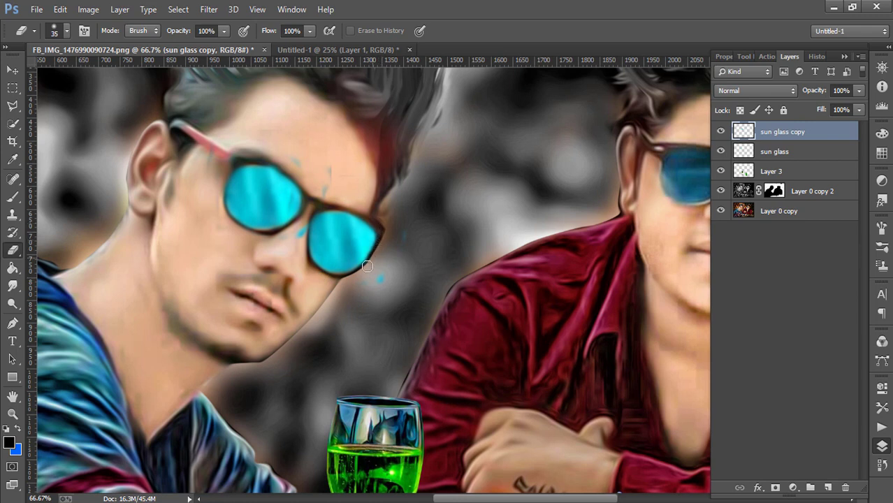
- On the sun glass layer, erase the cyan specks beside the right lens and above the left lens
{"action": "left_click", "coordinate": [751, 156]}
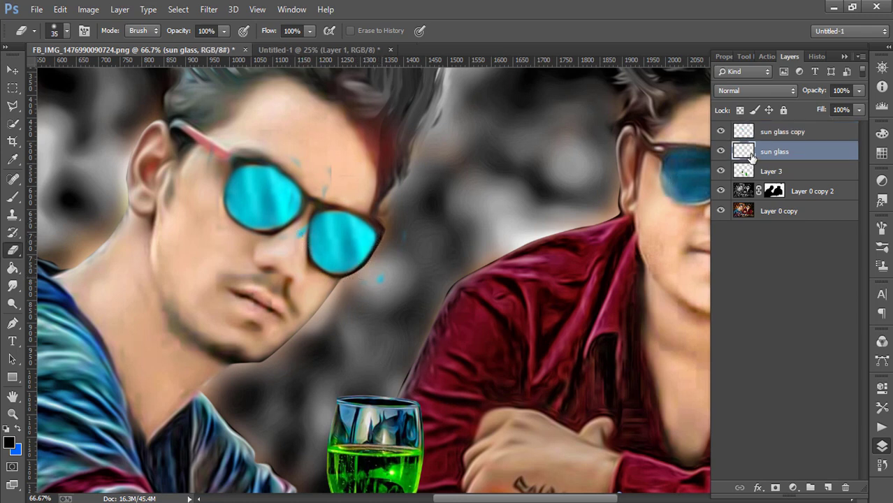
{"action": "mouse_move", "coordinate": [340, 177]}
{"action": "left_mouse_down"}
{"action": "mouse_move", "coordinate": [326, 173]}
{"action": "mouse_move", "coordinate": [314, 201]}
{"action": "left_mouse_up"}
{"action": "left_click_drag", "start_coordinate": [299, 168], "coordinate": [264, 137]}
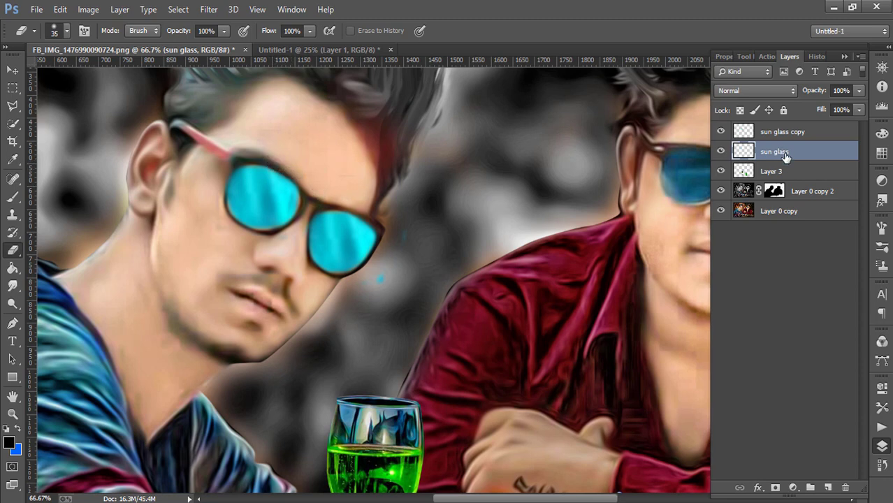
{"action": "key", "text": "ctrl+minus"}
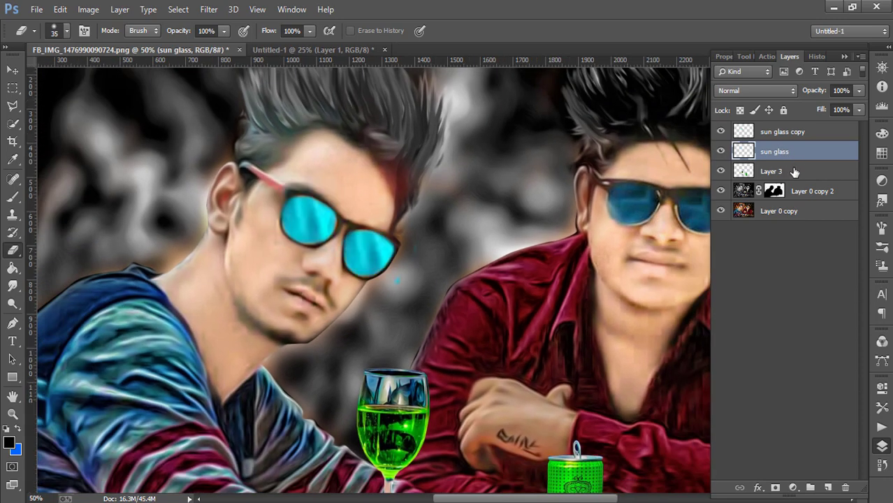
{"action": "key", "text": "ctrl+minus"}
{"action": "key", "text": "ctrl+minus"}
{"action": "key", "text": "ctrl+minus"}
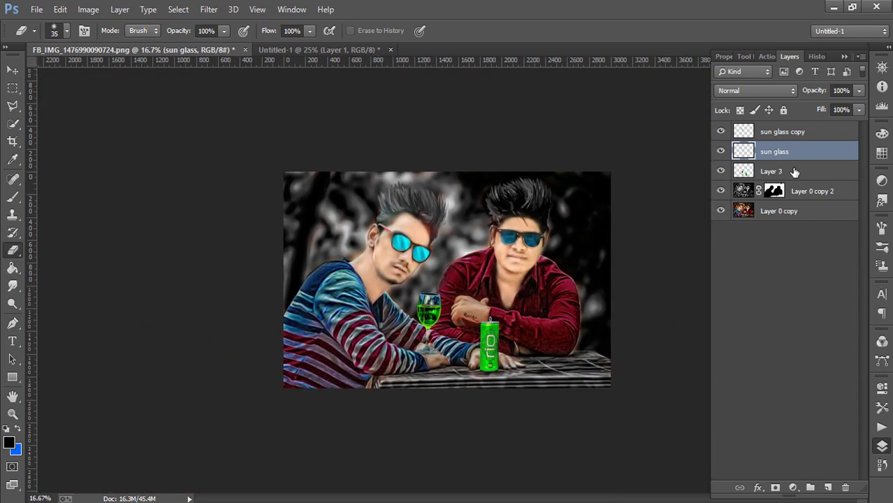
{"action": "left_click", "coordinate": [794, 172], "text": "ctrl"}
- Merge Layer 3 and the sun glass layer into one, after undoing a first merge attempt
{"action": "right_click", "coordinate": [794, 174]}
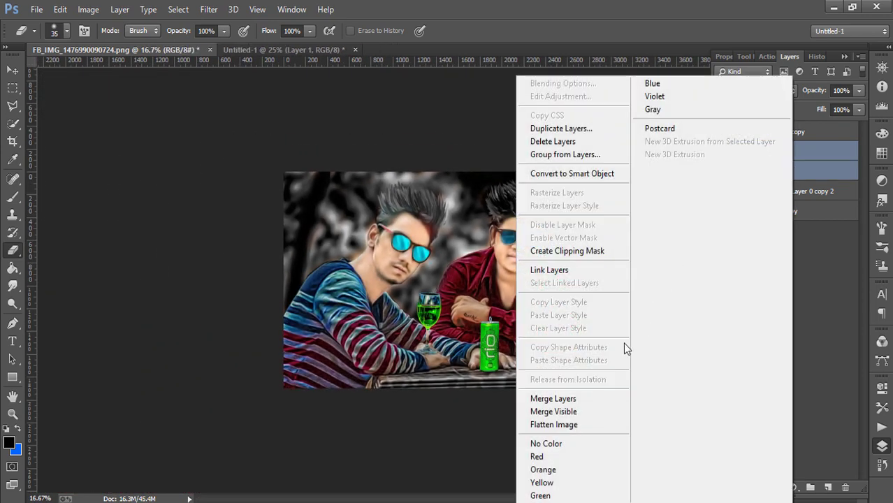
{"action": "left_click", "coordinate": [580, 399]}
{"action": "left_click", "coordinate": [88, 9]}
{"action": "mouse_move", "coordinate": [108, 44]}
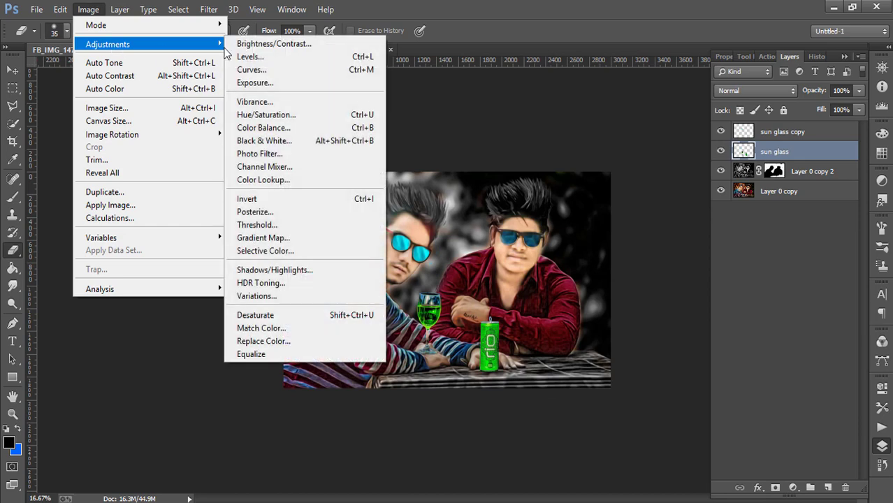
{"action": "left_click", "coordinate": [292, 115]}
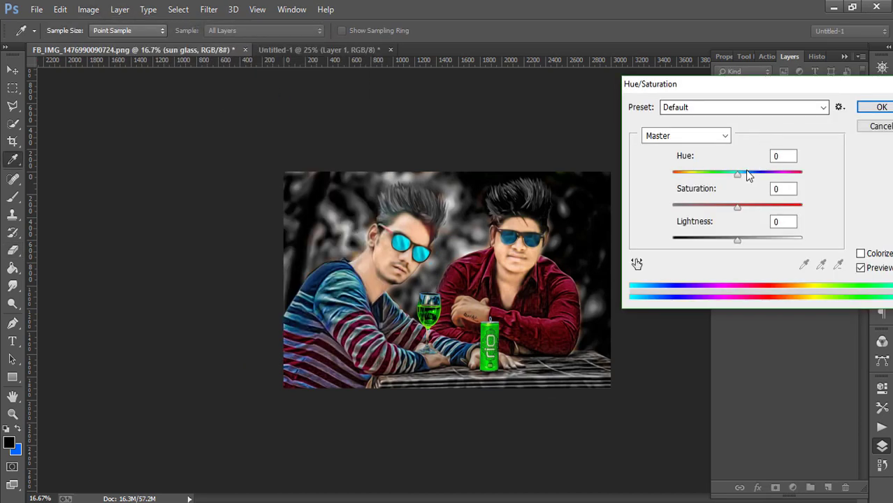
{"action": "left_click_drag", "start_coordinate": [738, 171], "coordinate": [695, 174]}
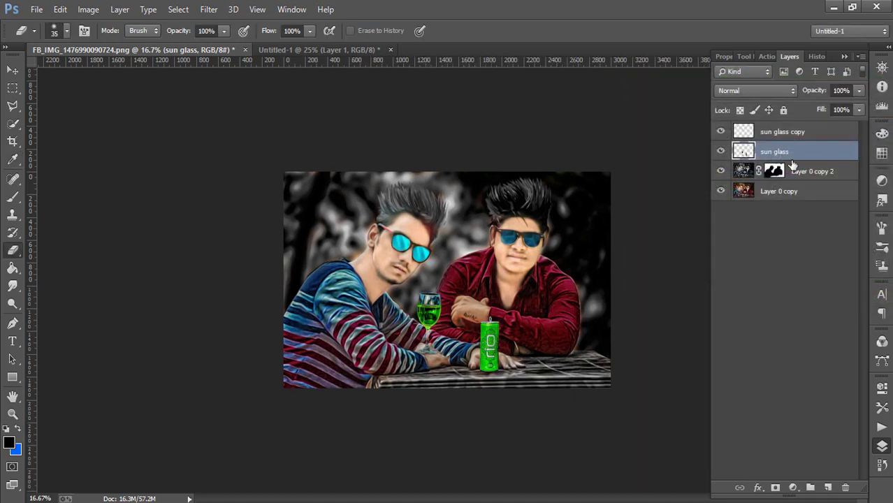
{"action": "left_click", "coordinate": [720, 151]}
{"action": "left_click", "coordinate": [60, 9]}
{"action": "left_click", "coordinate": [106, 38]}
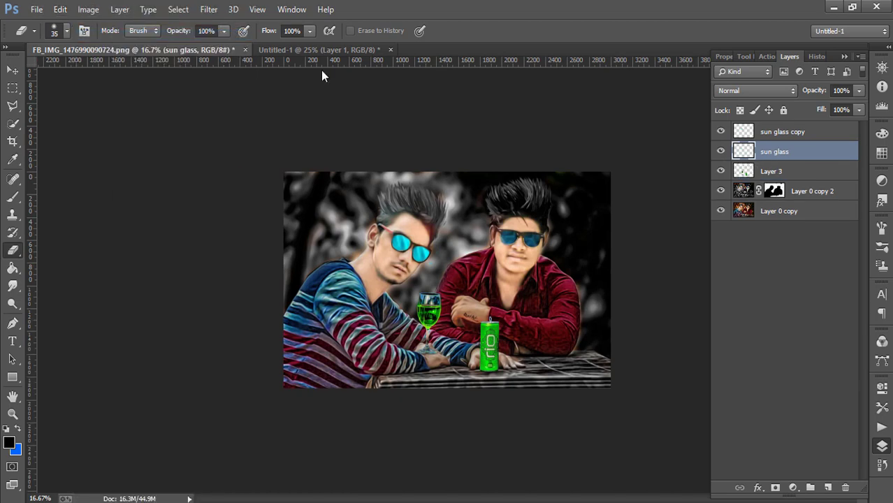
{"action": "left_click", "coordinate": [773, 133], "text": "shift"}
{"action": "right_click", "coordinate": [765, 148]}
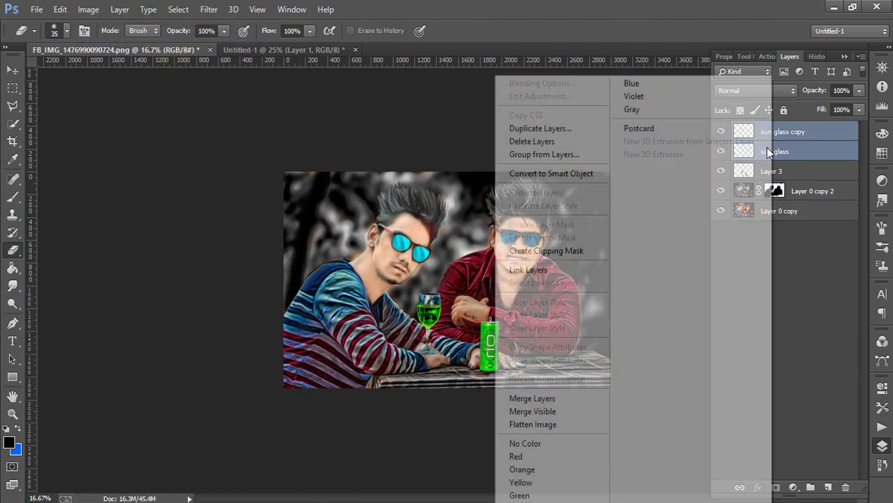
{"action": "left_click", "coordinate": [532, 399]}
- Recolour the lenses from cyan to green with Hue -98, Saturation +9, Lightness -9
{"action": "left_click", "coordinate": [88, 9]}
{"action": "mouse_move", "coordinate": [108, 44]}
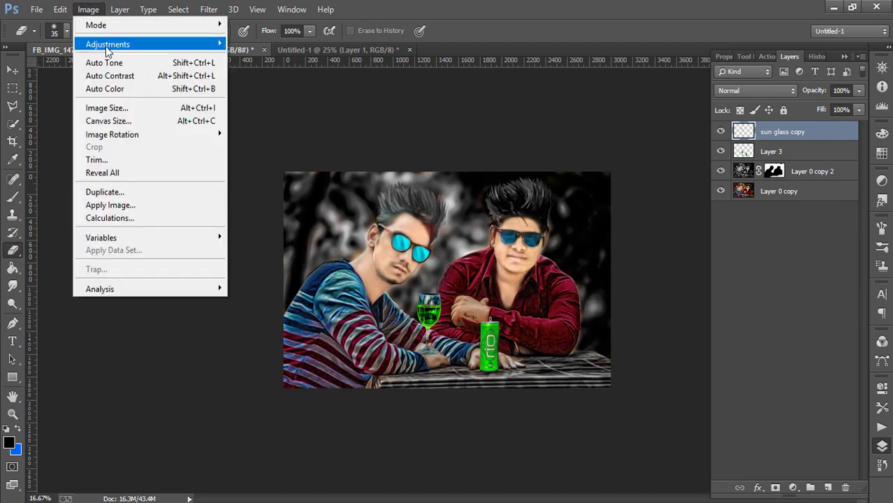
{"action": "left_click", "coordinate": [273, 114]}
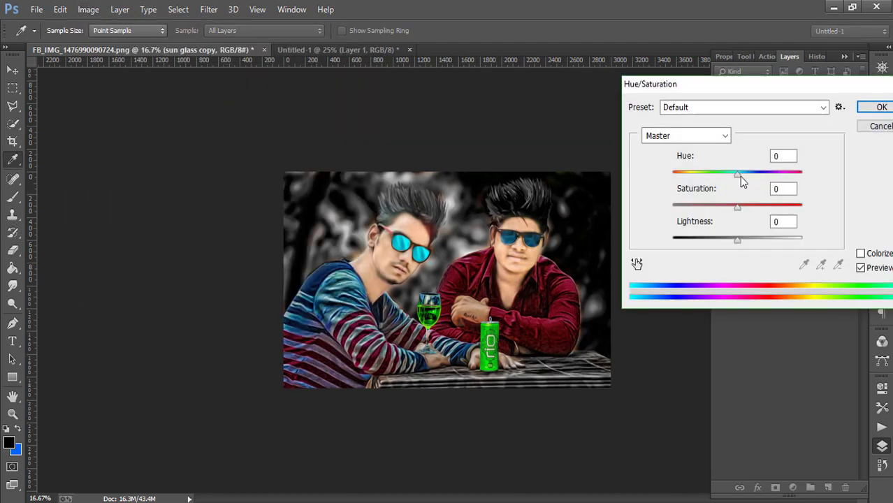
{"action": "mouse_move", "coordinate": [737, 174]}
{"action": "left_mouse_down"}
{"action": "mouse_move", "coordinate": [679, 170]}
{"action": "mouse_move", "coordinate": [695, 163]}
{"action": "mouse_move", "coordinate": [725, 170]}
{"action": "mouse_move", "coordinate": [694, 170]}
{"action": "left_mouse_up"}
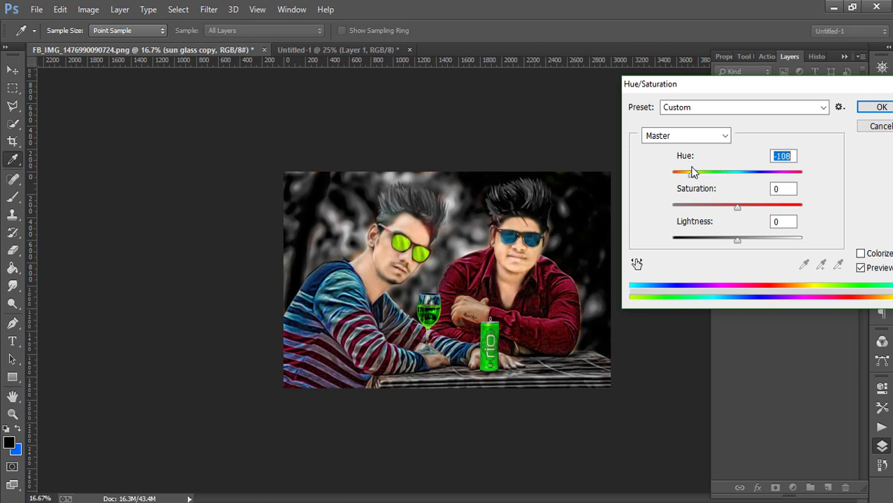
{"action": "mouse_move", "coordinate": [734, 206]}
{"action": "left_mouse_down"}
{"action": "mouse_move", "coordinate": [707, 205]}
{"action": "mouse_move", "coordinate": [744, 207]}
{"action": "left_mouse_up"}
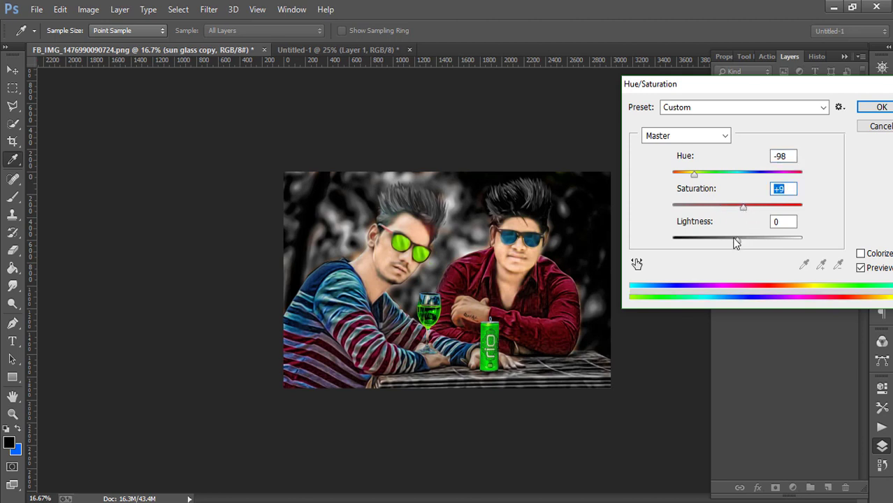
{"action": "left_click_drag", "start_coordinate": [734, 239], "coordinate": [723, 237]}
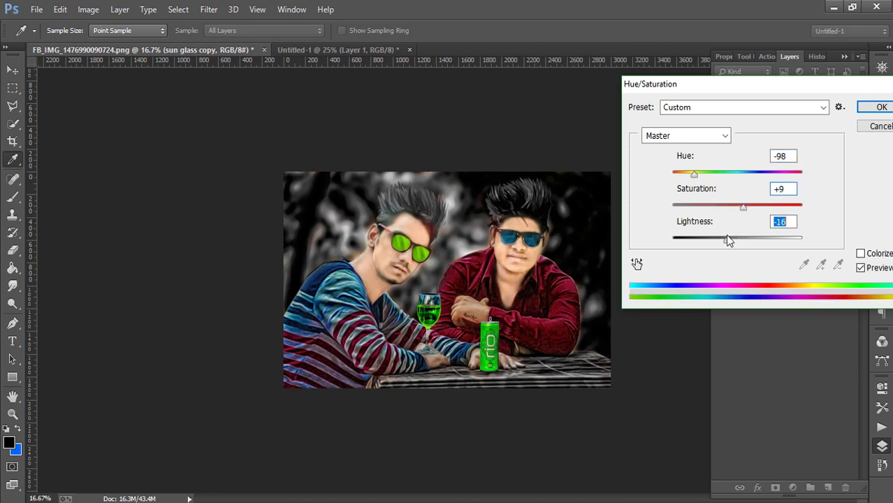
{"action": "left_click_drag", "start_coordinate": [726, 238], "coordinate": [731, 238]}
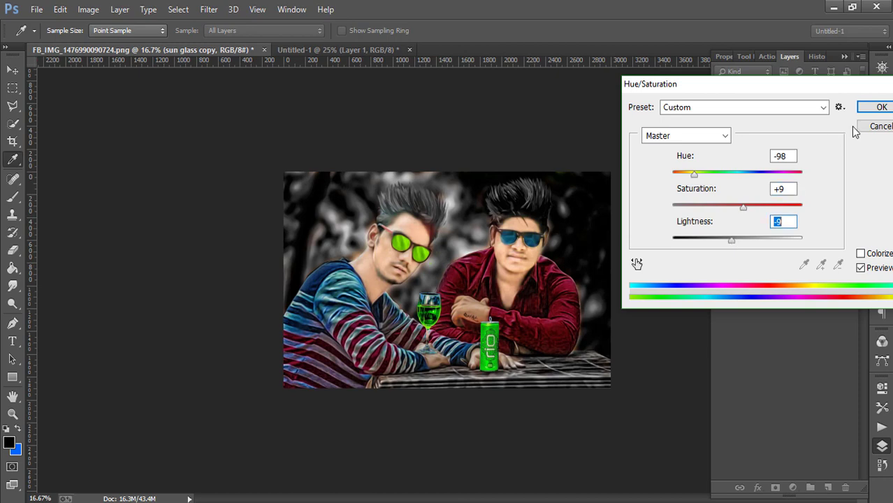
{"action": "left_click", "coordinate": [881, 108]}
- Set the glasses layer to Color blend mode and duplicate it with Ctrl+J
{"action": "key", "text": "e"}
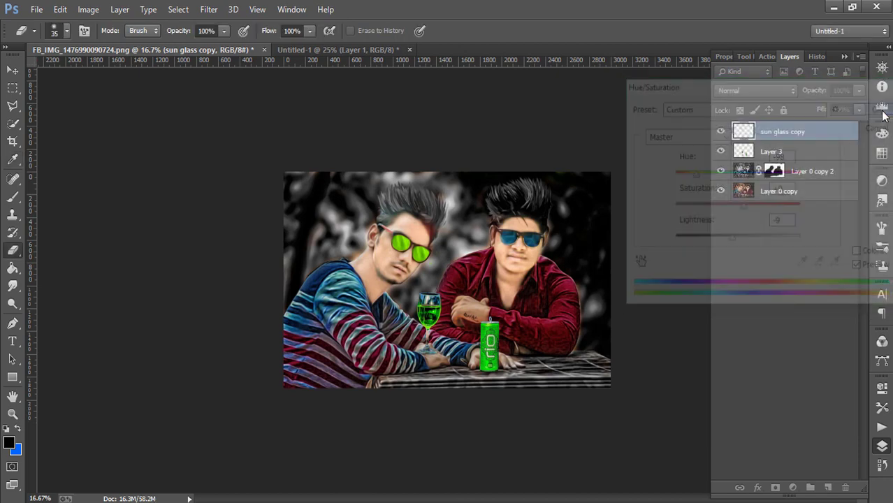
{"action": "left_click", "coordinate": [756, 91]}
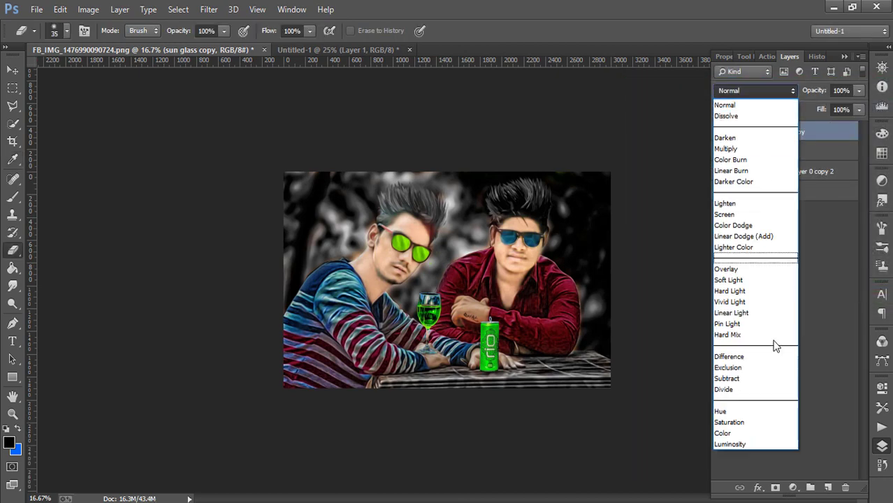
{"action": "left_click", "coordinate": [744, 433]}
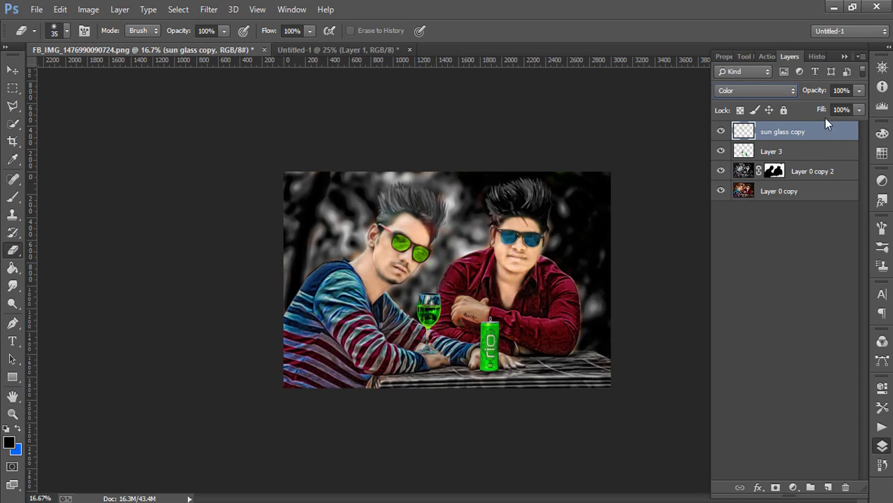
{"action": "key", "text": "ctrl+plus"}
{"action": "key", "text": "ctrl+plus"}
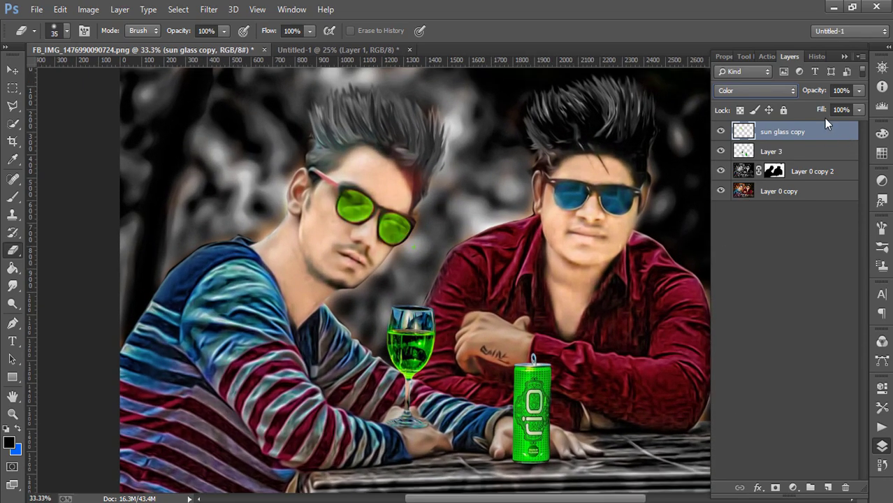
{"action": "key", "text": "ctrl+j"}
- Move and rotate the copied glasses onto the right man's eyes, back in Normal blending
{"action": "key", "text": "v"}
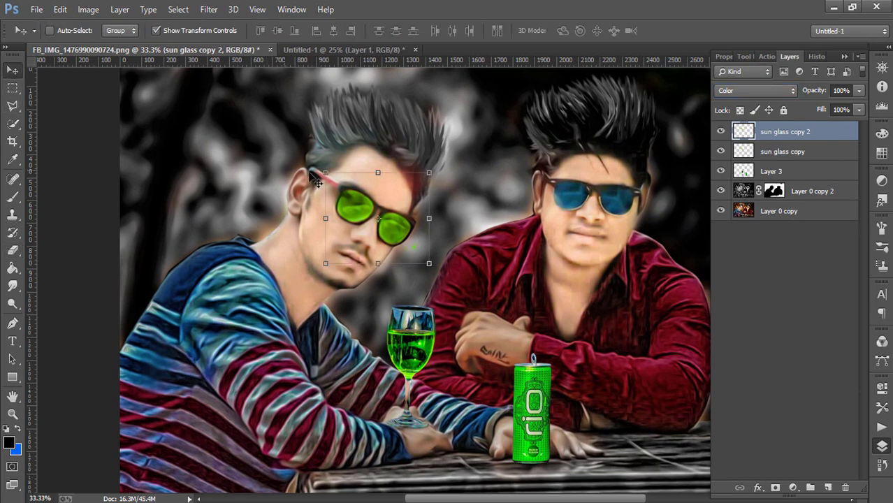
{"action": "left_click_drag", "start_coordinate": [391, 203], "coordinate": [686, 148]}
{"action": "left_click_drag", "start_coordinate": [631, 139], "coordinate": [591, 128]}
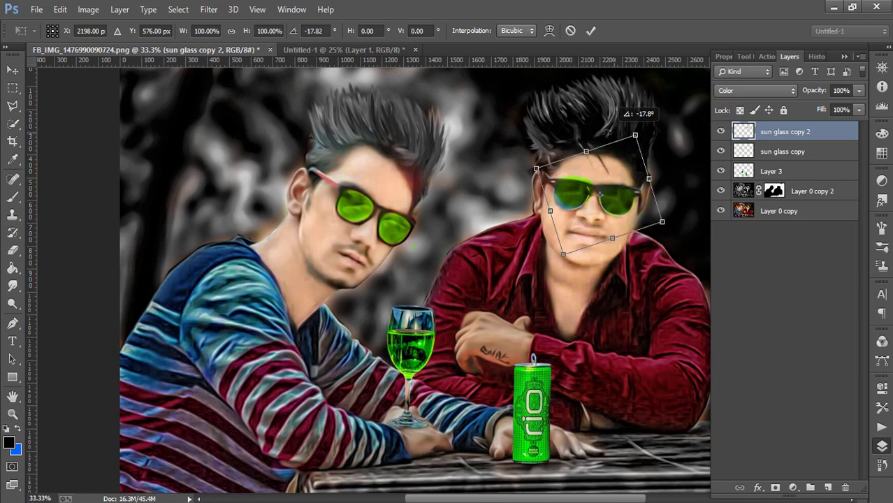
{"action": "left_click", "coordinate": [740, 90]}
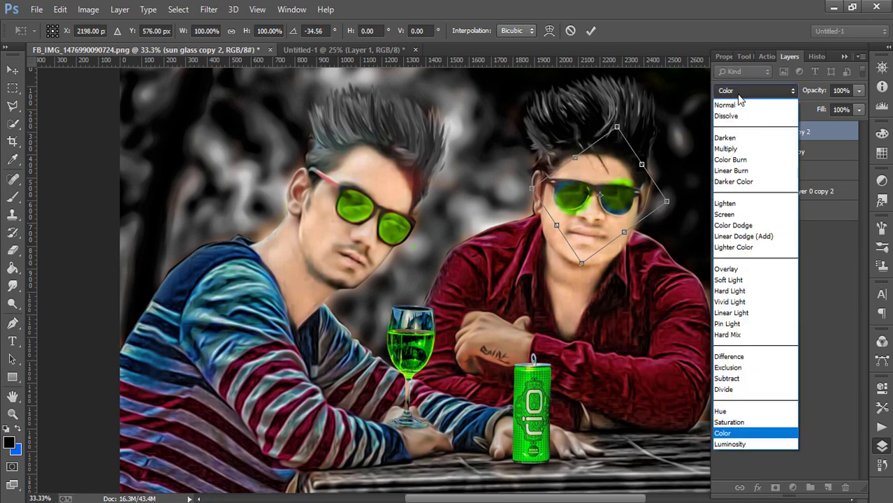
{"action": "left_click_drag", "start_coordinate": [608, 202], "coordinate": [601, 197]}
{"action": "mouse_move", "coordinate": [574, 115]}
{"action": "left_mouse_down"}
{"action": "mouse_move", "coordinate": [591, 120]}
{"action": "mouse_move", "coordinate": [593, 145]}
{"action": "left_mouse_up"}
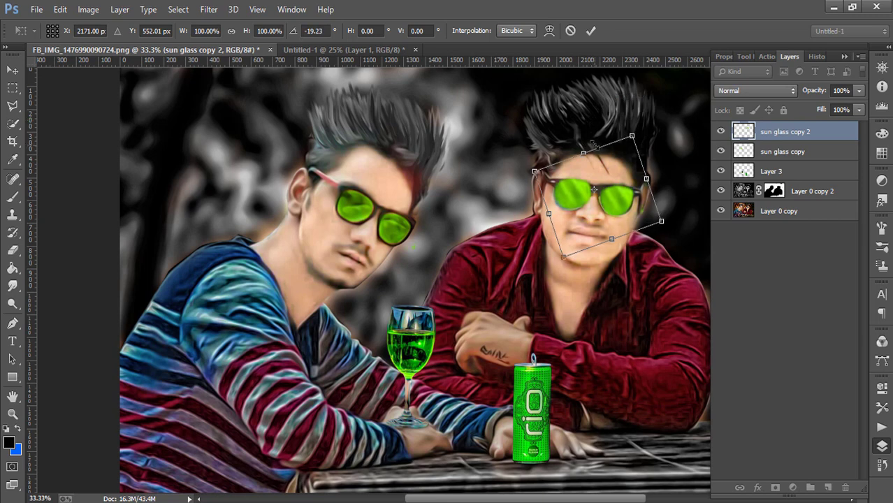
{"action": "key", "text": "Down"}
{"action": "key", "text": "Down"}
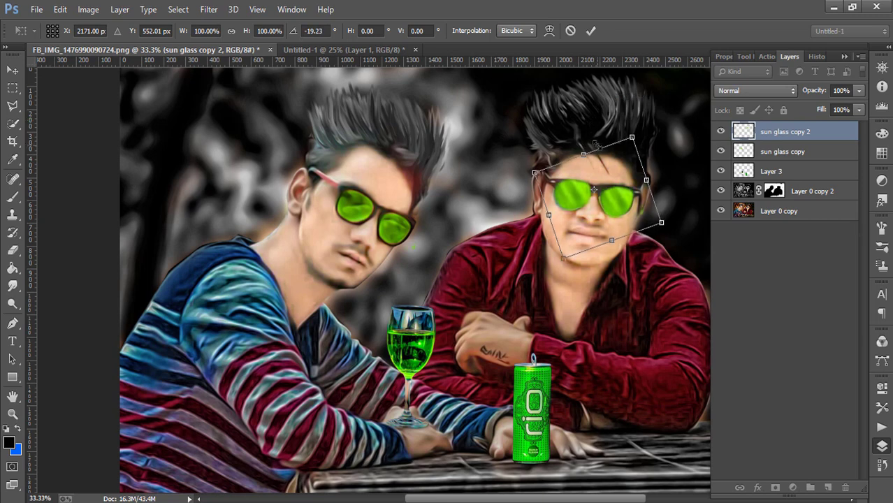
{"action": "left_click", "coordinate": [591, 29]}
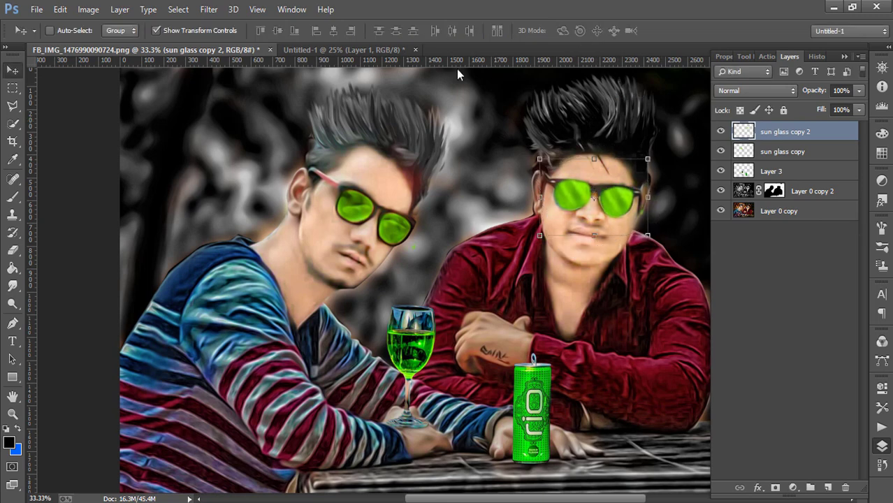
- Recolour the copied glasses teal with Hue +93, Saturation -30, Lightness -6
{"action": "left_click", "coordinate": [88, 9]}
{"action": "mouse_move", "coordinate": [107, 44]}
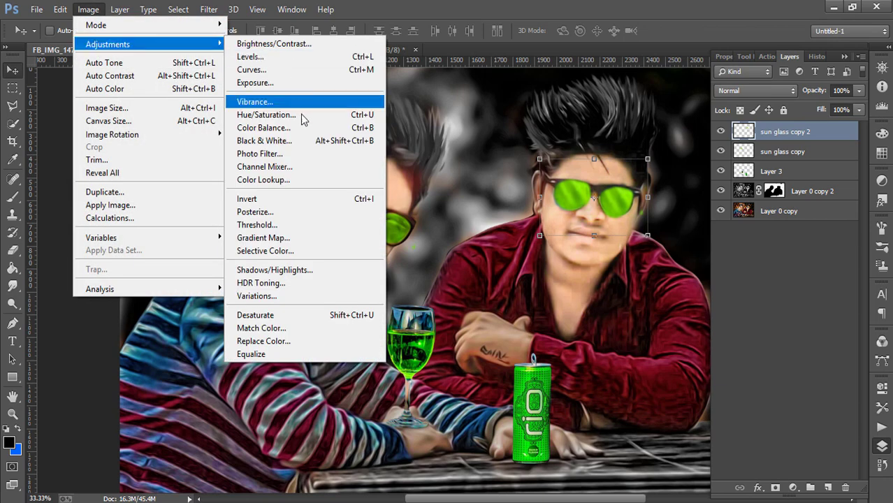
{"action": "left_click", "coordinate": [294, 114]}
{"action": "left_click_drag", "start_coordinate": [736, 173], "coordinate": [767, 173]}
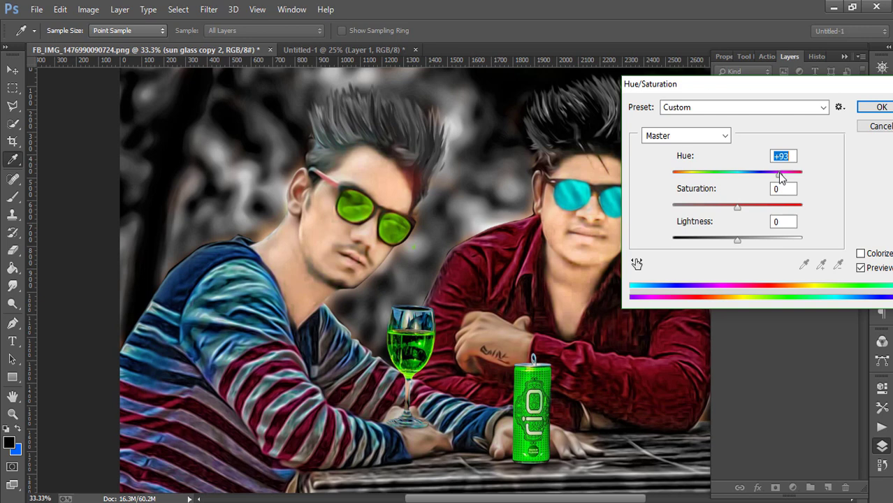
{"action": "left_click_drag", "start_coordinate": [736, 207], "coordinate": [717, 205]}
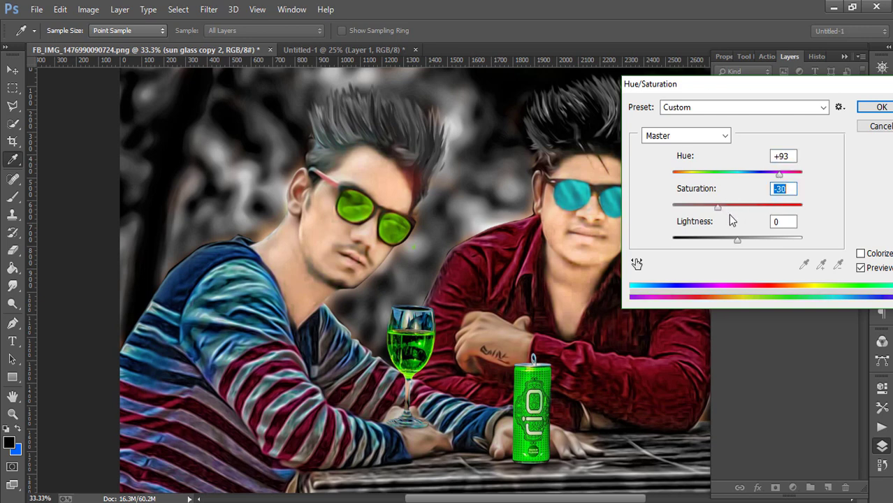
{"action": "left_click", "coordinate": [732, 237]}
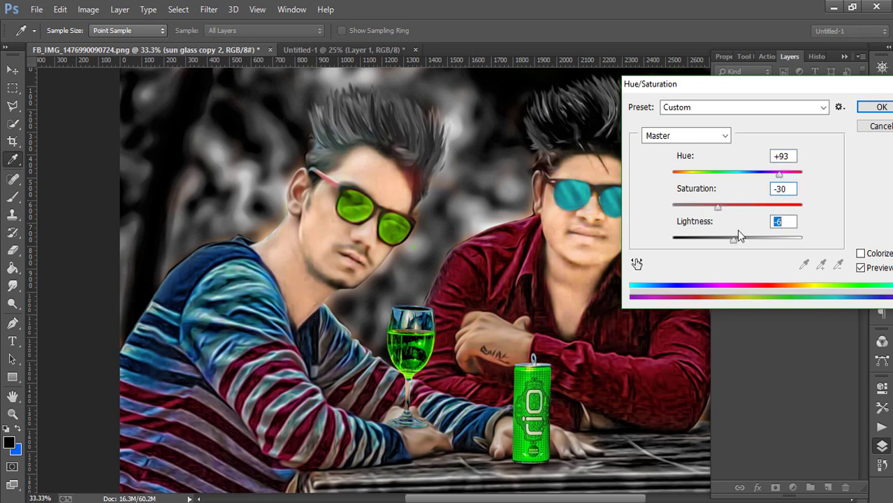
{"action": "left_click", "coordinate": [881, 107]}
- Pick the Eraser tool and enlarge its brush size
{"action": "left_click", "coordinate": [12, 250]}
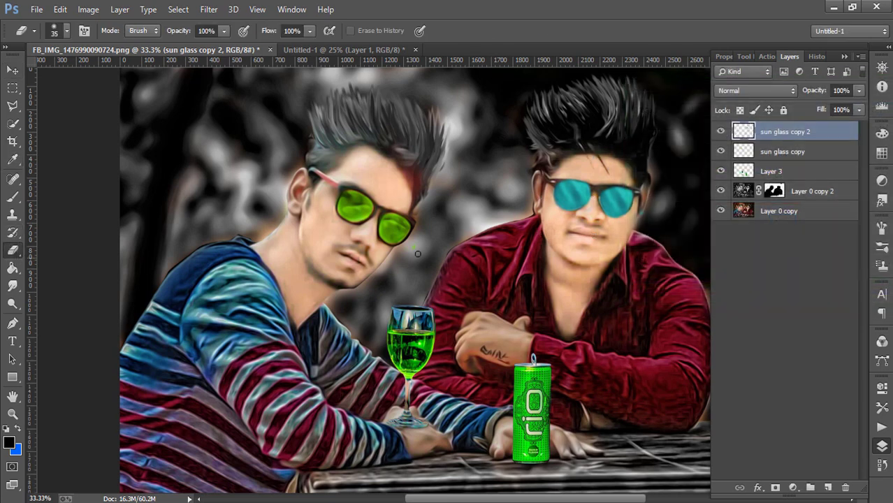
{"action": "key", "text": "bracketright"}
{"action": "key", "text": "ctrl+minus"}
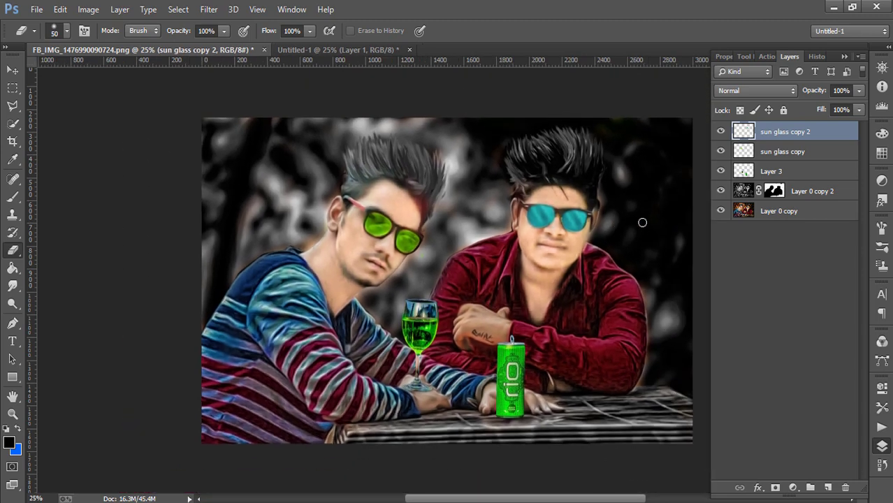
{"action": "key", "text": "ctrl+minus"}
{"action": "key", "text": "ctrl+minus"}
{"action": "key", "text": "ctrl+minus"}
{"action": "key", "text": "ctrl+plus"}
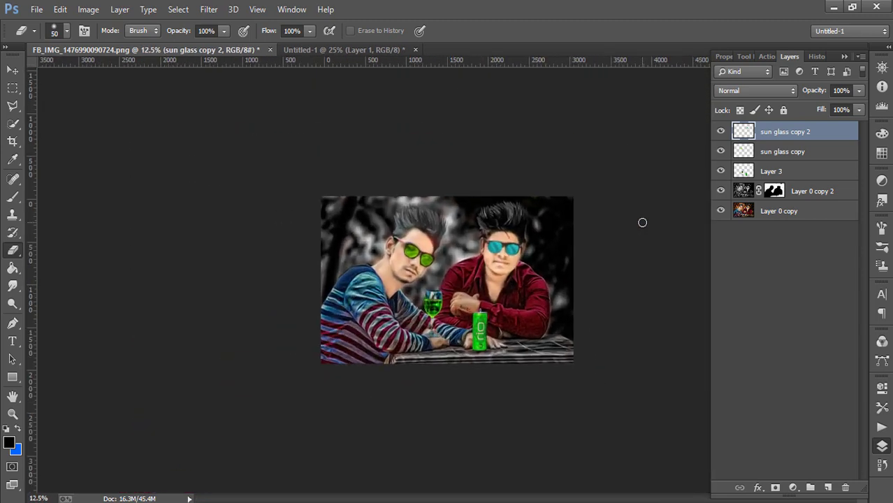
{"action": "key", "text": "ctrl+plus"}
{"action": "key", "text": "ctrl+plus"}
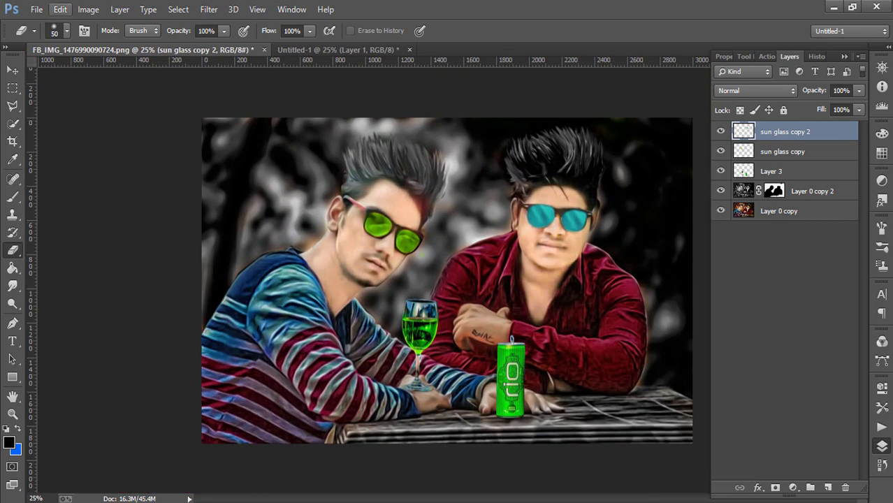
- Select both sunglasses layers and merge them into one
{"action": "left_click", "coordinate": [766, 152], "text": "ctrl"}
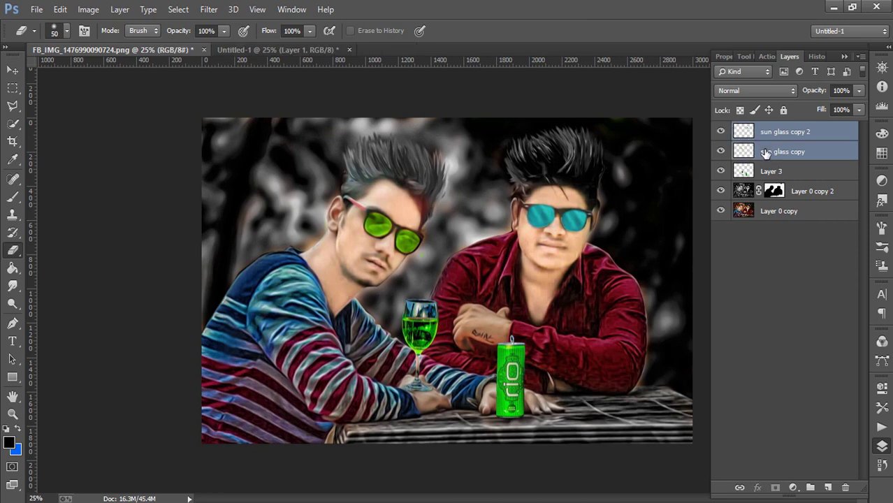
{"action": "right_click", "coordinate": [765, 151]}
{"action": "left_click", "coordinate": [557, 454]}
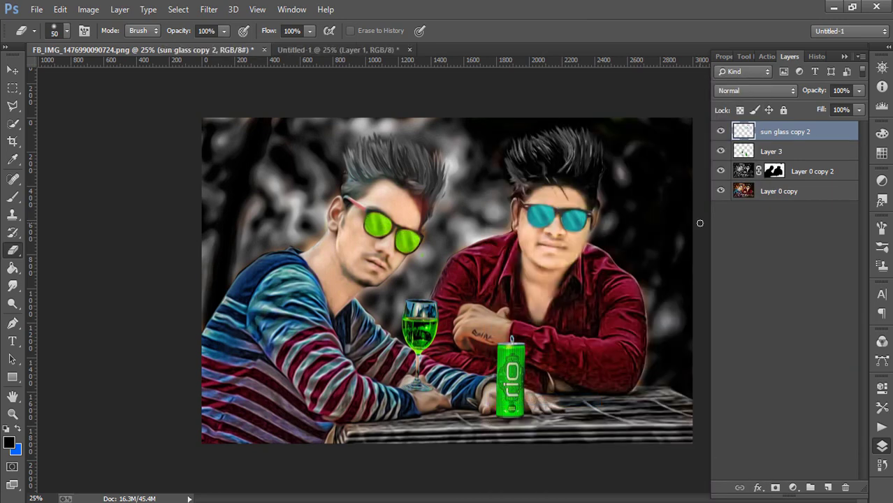
- Apply the Oil Paint filter to the merged sunglasses layer
{"action": "left_click", "coordinate": [209, 10]}
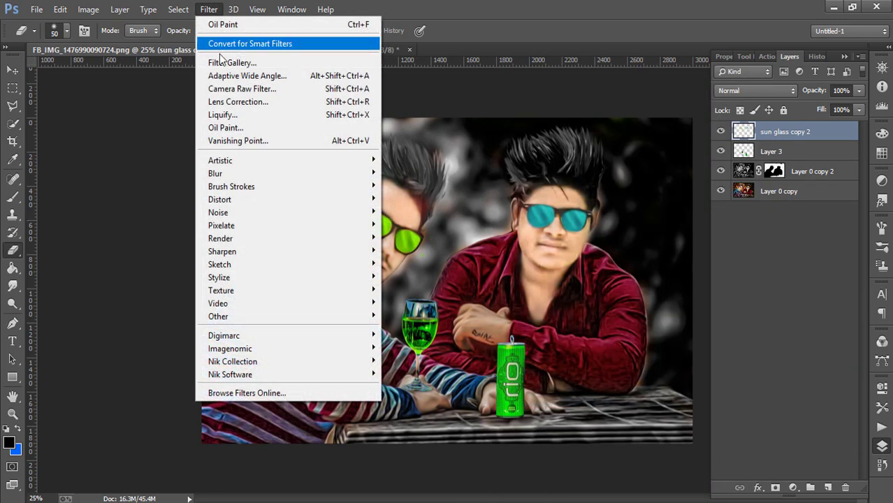
{"action": "left_click", "coordinate": [256, 127]}
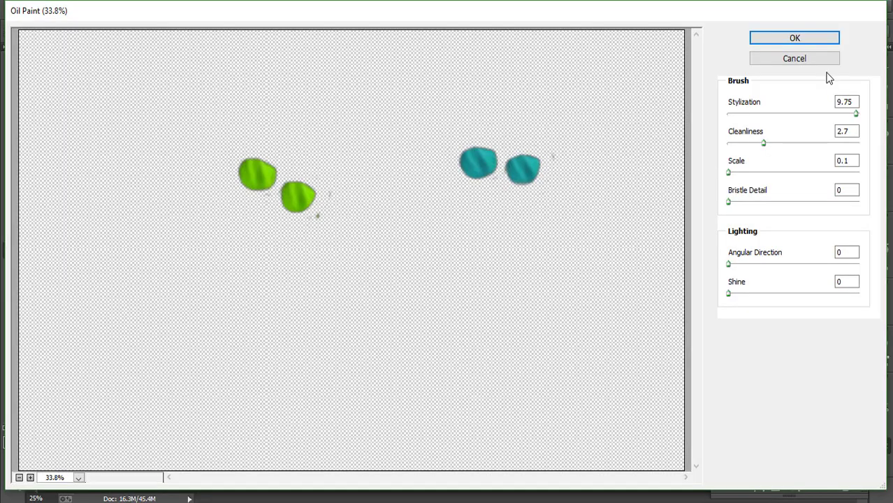
{"action": "left_click", "coordinate": [799, 39]}
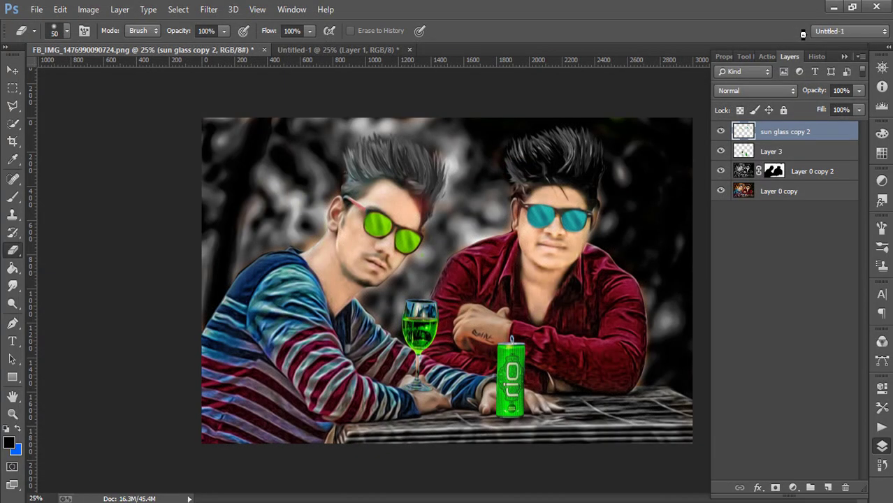
{"action": "key", "text": "ctrl+minus"}
{"action": "key", "text": "ctrl+minus"}
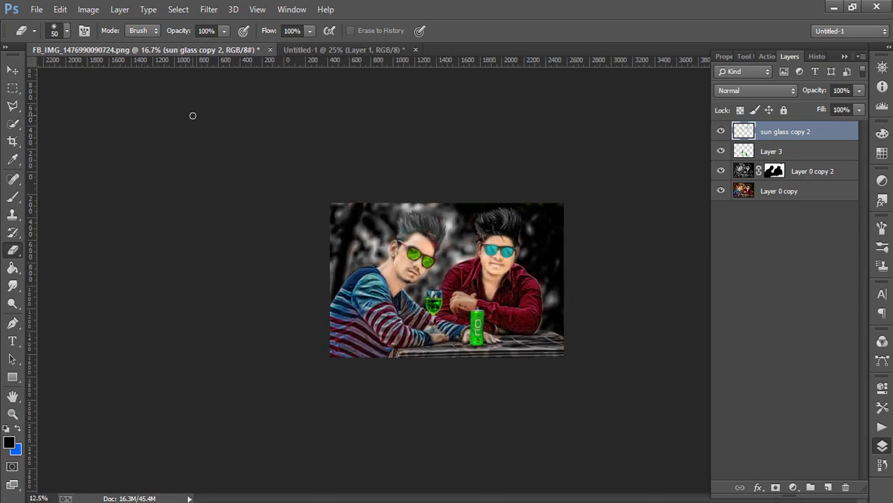
{"action": "key", "text": "ctrl+minus"}
{"action": "key", "text": "ctrl+plus"}
{"action": "key", "text": "ctrl+plus"}
{"action": "key", "text": "ctrl+plus"}
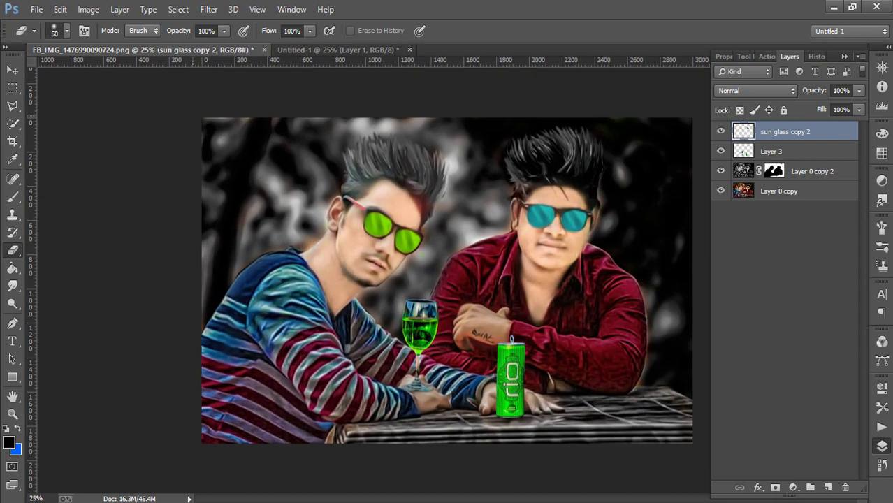
- Place the Diwali2010-RSI_19_1 sparkler image from the STOCK drive into the document
{"action": "left_click", "coordinate": [36, 9]}
{"action": "left_click", "coordinate": [89, 206]}
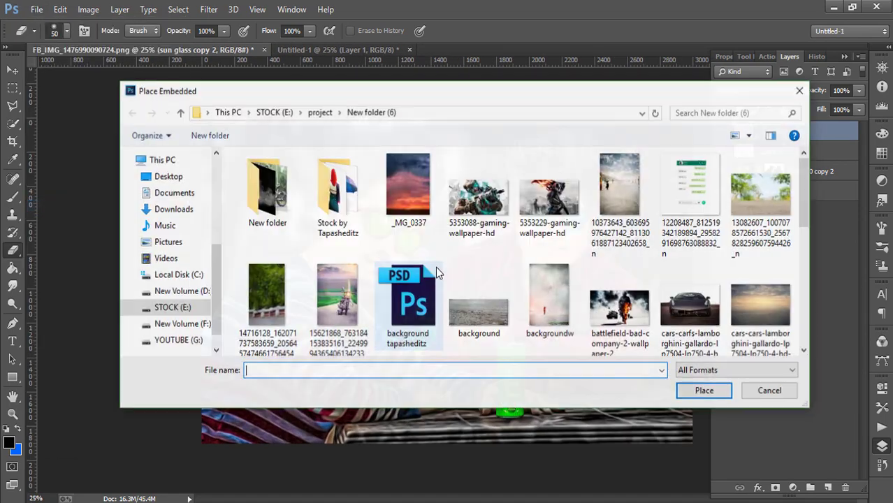
{"action": "left_click", "coordinate": [171, 307]}
{"action": "scroll", "coordinate": [535, 287], "scroll_direction": "down", "scroll_amount": 3}
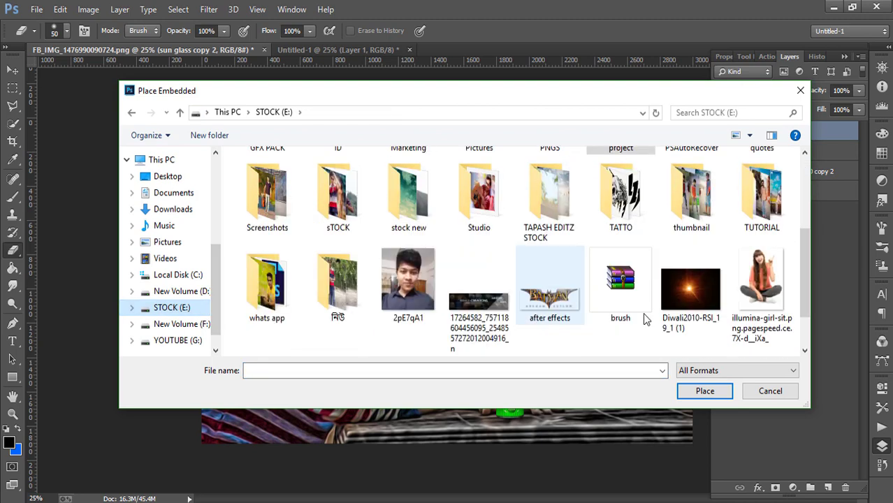
{"action": "left_click", "coordinate": [702, 279]}
{"action": "left_click", "coordinate": [704, 391]}
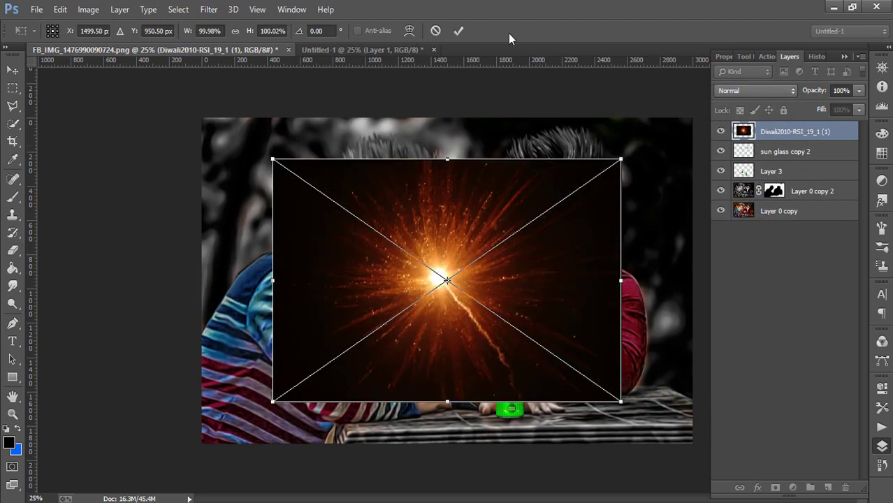
{"action": "left_click", "coordinate": [461, 30]}
- Set the flare layer to Screen, apply a Gaussian Blur, and move it between the men's heads
{"action": "left_click", "coordinate": [754, 90]}
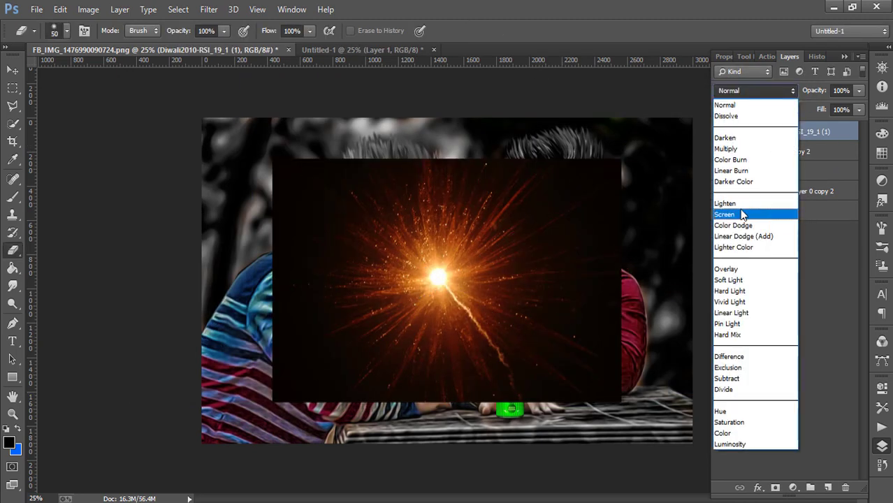
{"action": "left_click", "coordinate": [746, 213]}
{"action": "left_click", "coordinate": [208, 9]}
{"action": "mouse_move", "coordinate": [215, 173]}
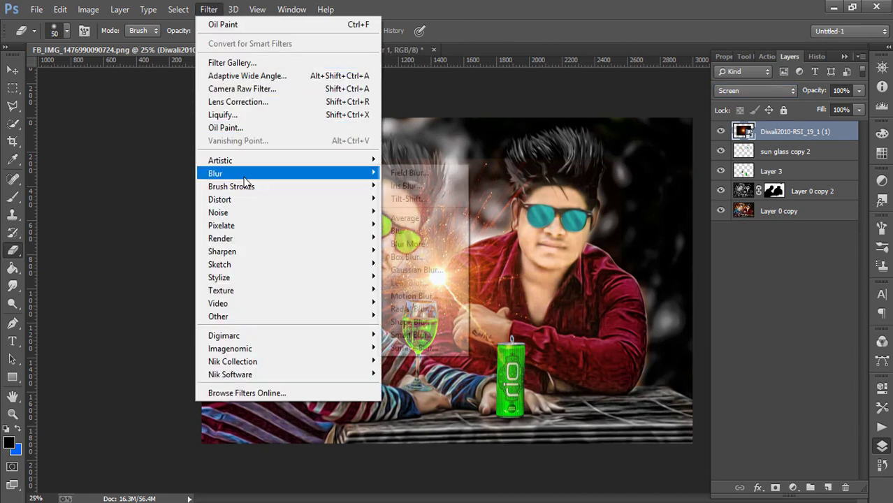
{"action": "left_click", "coordinate": [407, 271]}
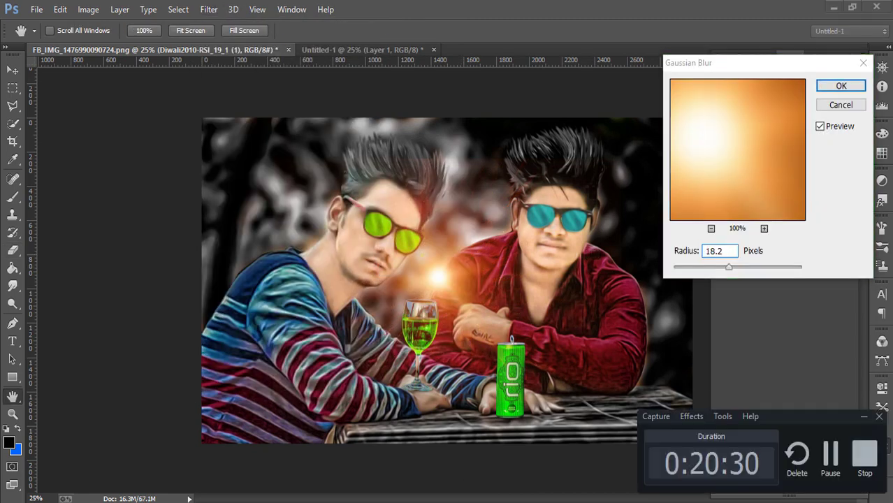
{"action": "left_click", "coordinate": [864, 417]}
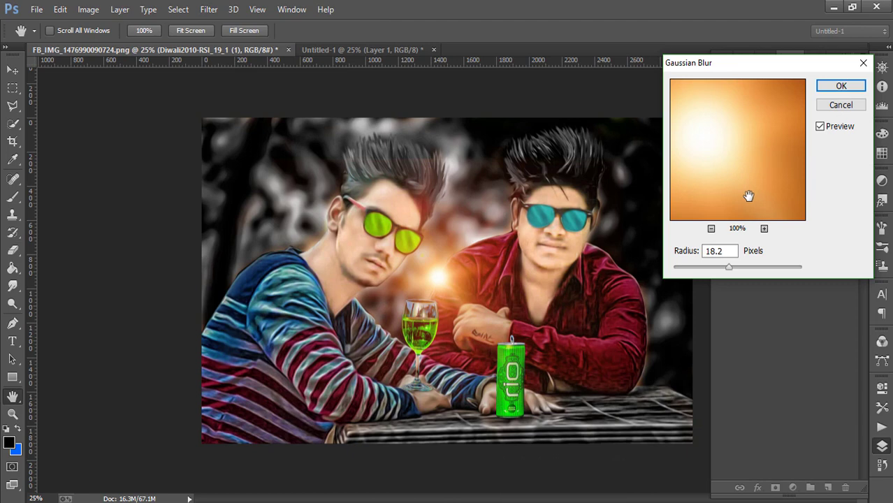
{"action": "left_click", "coordinate": [826, 85]}
{"action": "key", "text": "e"}
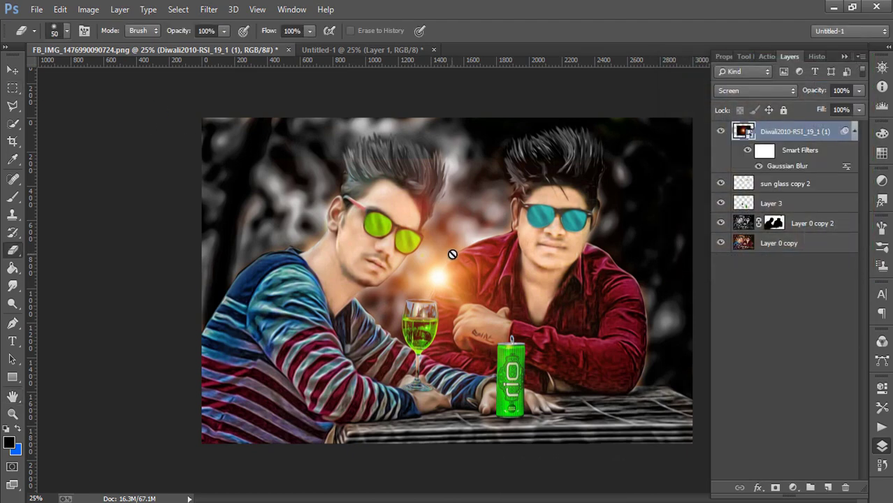
{"action": "left_click", "coordinate": [12, 70]}
{"action": "left_click_drag", "start_coordinate": [400, 159], "coordinate": [440, 93]}
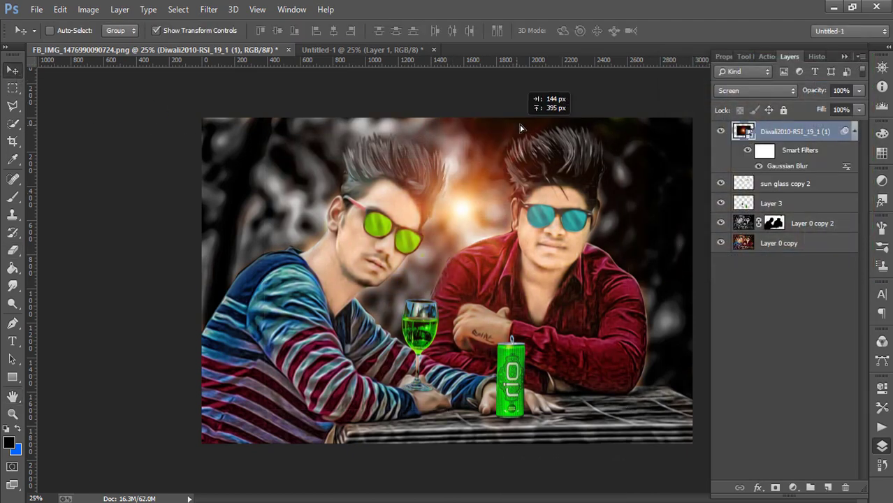
- Add a second, much larger Gaussian Blur to the flare and nudge it lower
{"action": "left_click", "coordinate": [208, 9]}
{"action": "mouse_move", "coordinate": [215, 173]}
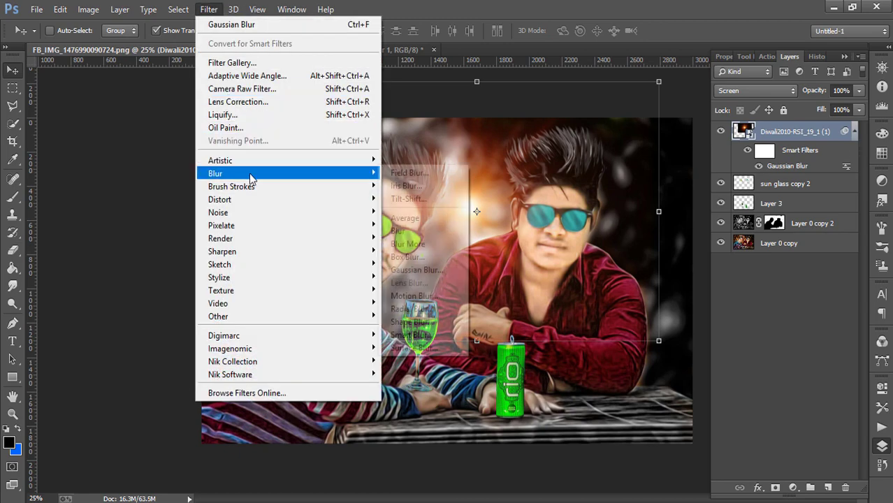
{"action": "left_click", "coordinate": [427, 271]}
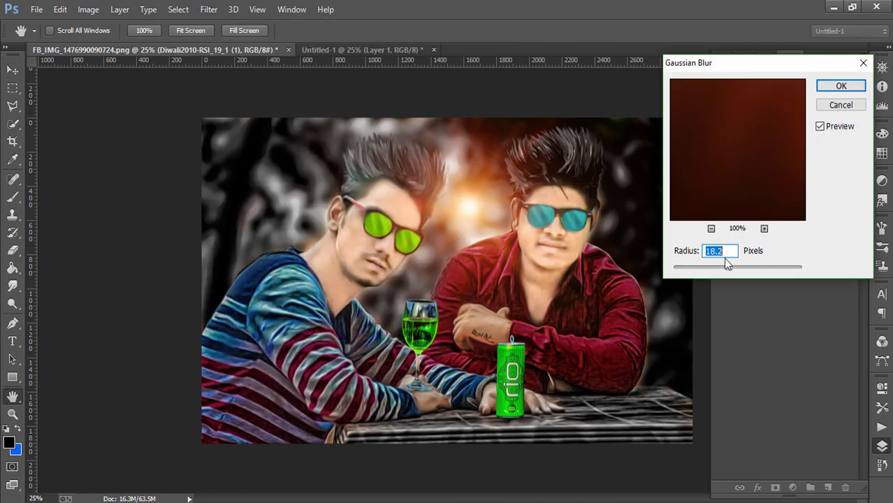
{"action": "mouse_move", "coordinate": [726, 264]}
{"action": "left_mouse_down"}
{"action": "mouse_move", "coordinate": [746, 267]}
{"action": "mouse_move", "coordinate": [736, 265]}
{"action": "left_mouse_up"}
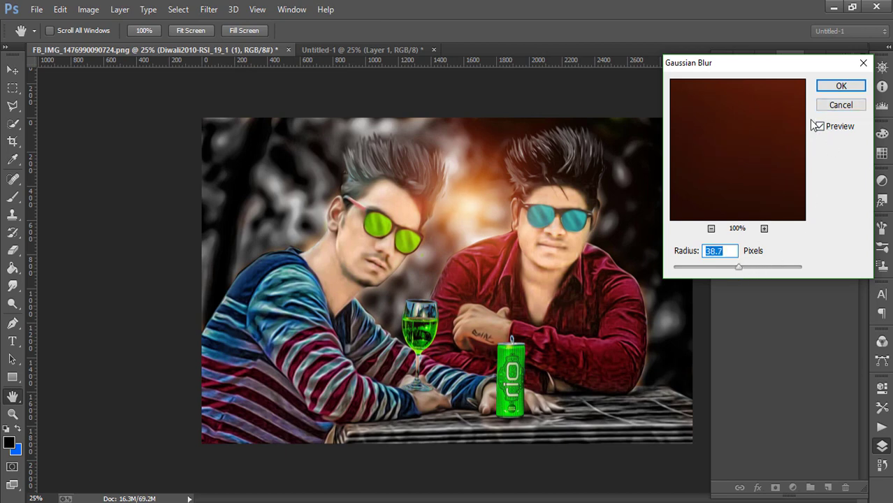
{"action": "left_click", "coordinate": [834, 89]}
{"action": "left_click_drag", "start_coordinate": [490, 227], "coordinate": [482, 195]}
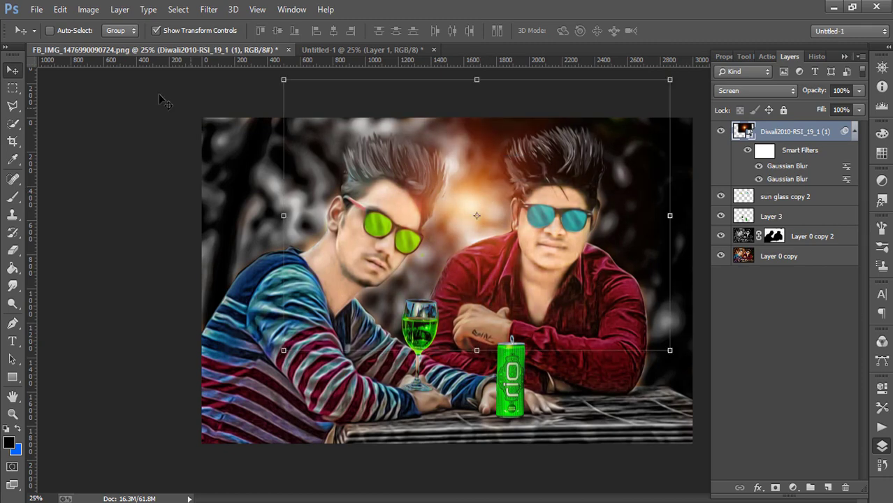
{"action": "left_click", "coordinate": [88, 9]}
- Rasterize the flare layer and give it Hue -2, Saturation +12, Lightness -6
{"action": "left_click", "coordinate": [800, 132]}
{"action": "right_click", "coordinate": [799, 132]}
{"action": "left_click", "coordinate": [552, 214]}
{"action": "left_click", "coordinate": [89, 9]}
{"action": "mouse_move", "coordinate": [108, 44]}
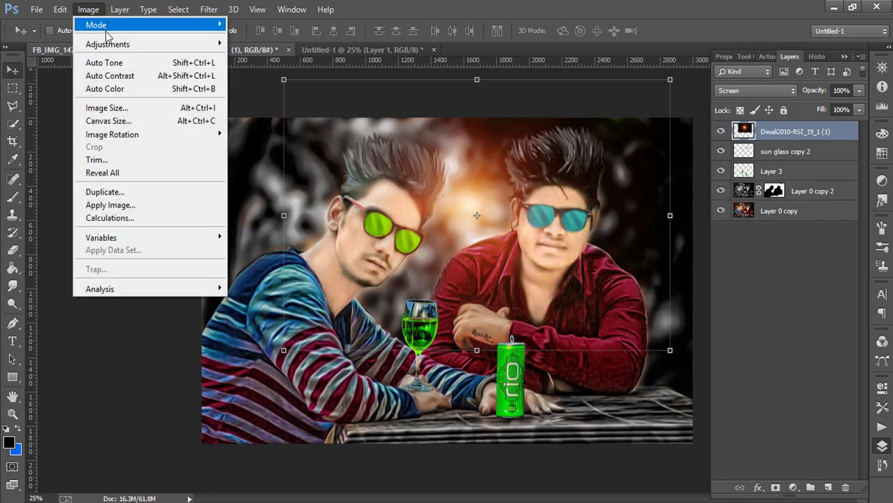
{"action": "left_click", "coordinate": [265, 114]}
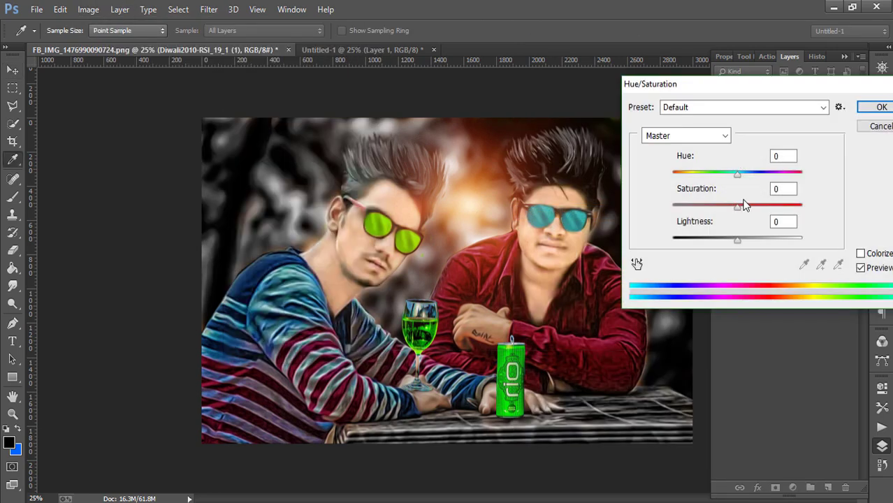
{"action": "left_click_drag", "start_coordinate": [737, 208], "coordinate": [752, 209]}
{"action": "left_click", "coordinate": [739, 178]}
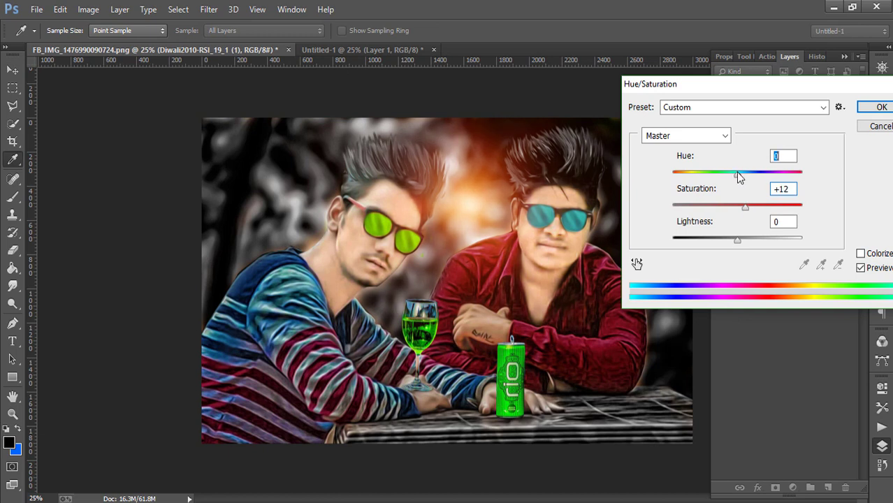
{"action": "left_click_drag", "start_coordinate": [738, 177], "coordinate": [738, 178]}
{"action": "left_click_drag", "start_coordinate": [737, 241], "coordinate": [735, 243]}
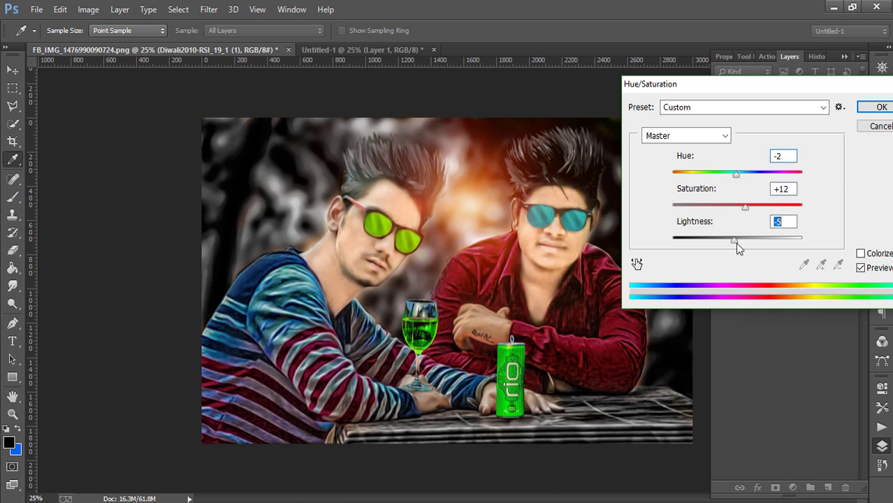
{"action": "left_click", "coordinate": [874, 109]}
- Nudge the flare down a little and flatten the image into one Background layer
{"action": "key", "text": "v"}
{"action": "mouse_move", "coordinate": [496, 175]}
{"action": "left_mouse_down"}
{"action": "mouse_move", "coordinate": [493, 182]}
{"action": "mouse_move", "coordinate": [495, 174]}
{"action": "left_mouse_up"}
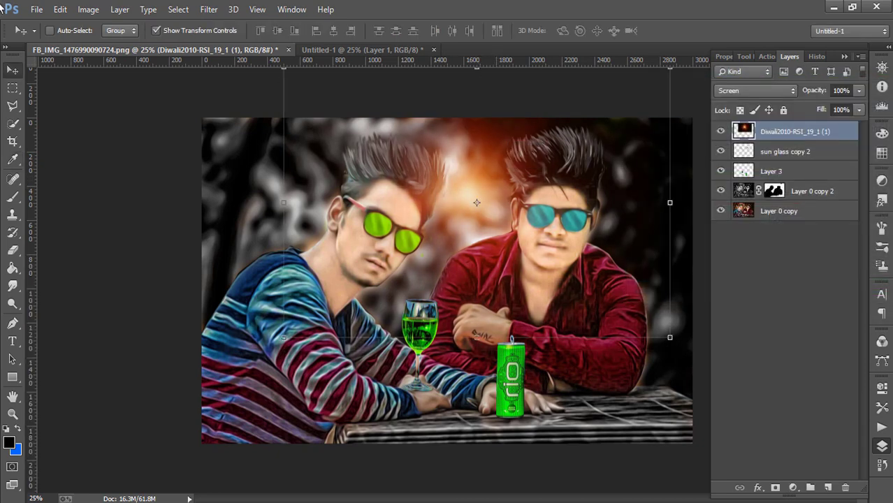
{"action": "left_click", "coordinate": [156, 30]}
{"action": "right_click", "coordinate": [804, 132]}
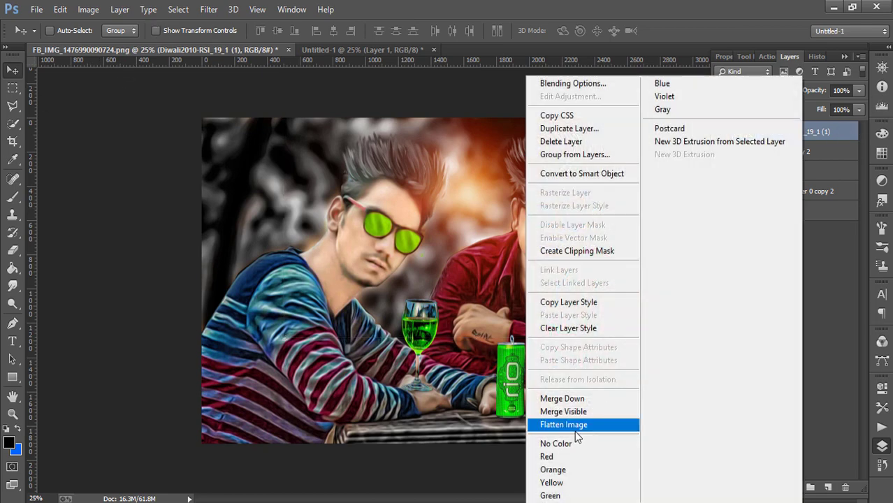
{"action": "left_click", "coordinate": [584, 422]}
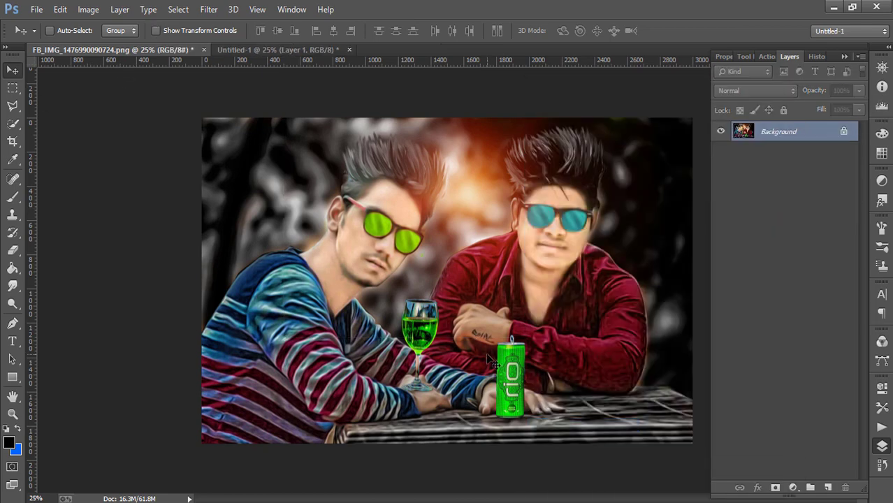
- In Camera Raw, set Blacks -30, Shadows +14, Highlights +20 and Luminance noise reduction 34
{"action": "left_click", "coordinate": [208, 10]}
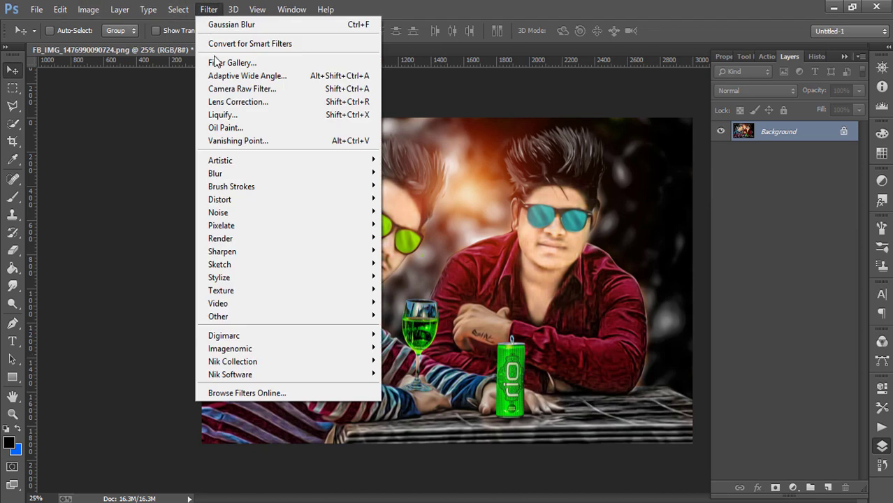
{"action": "left_click", "coordinate": [227, 88]}
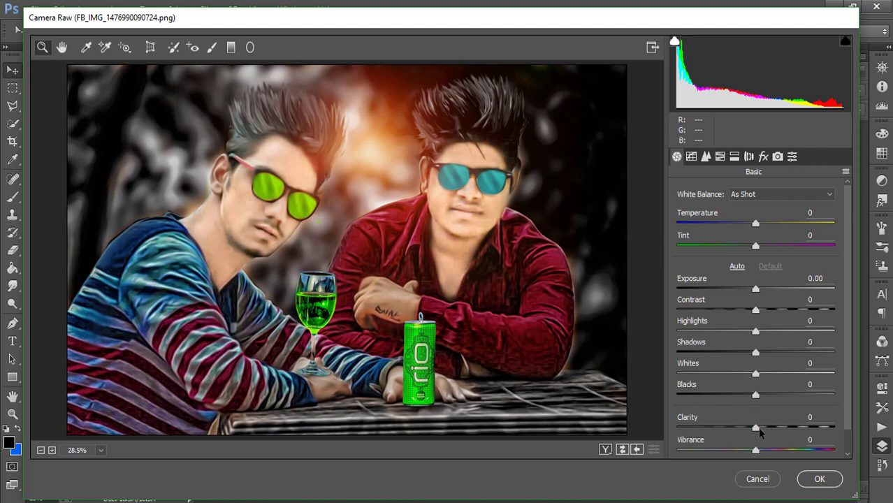
{"action": "left_click_drag", "start_coordinate": [757, 426], "coordinate": [753, 427]}
{"action": "left_click_drag", "start_coordinate": [757, 396], "coordinate": [732, 392]}
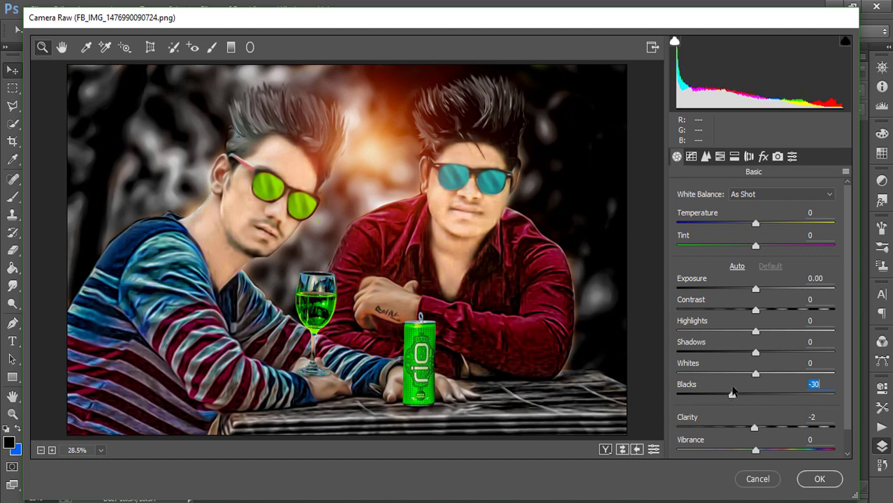
{"action": "mouse_move", "coordinate": [755, 351]}
{"action": "left_mouse_down"}
{"action": "mouse_move", "coordinate": [745, 350]}
{"action": "mouse_move", "coordinate": [767, 352]}
{"action": "left_mouse_up"}
{"action": "left_click", "coordinate": [766, 331]}
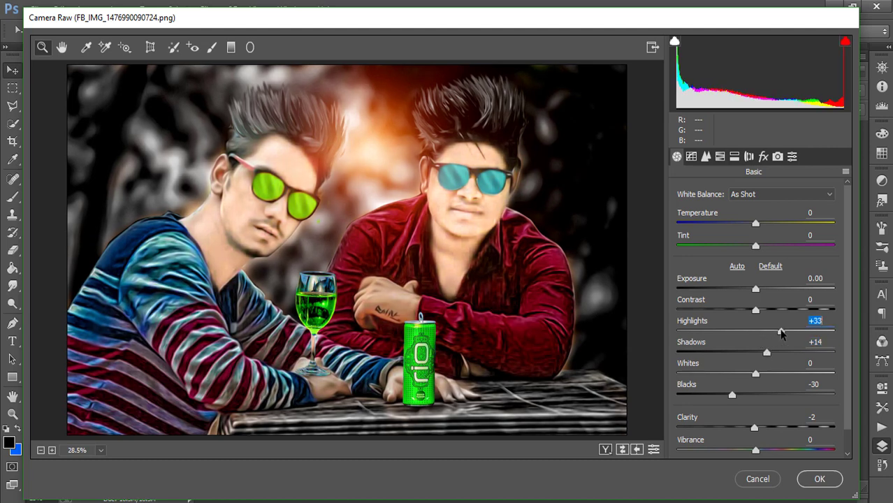
{"action": "left_click_drag", "start_coordinate": [766, 331], "coordinate": [772, 331]}
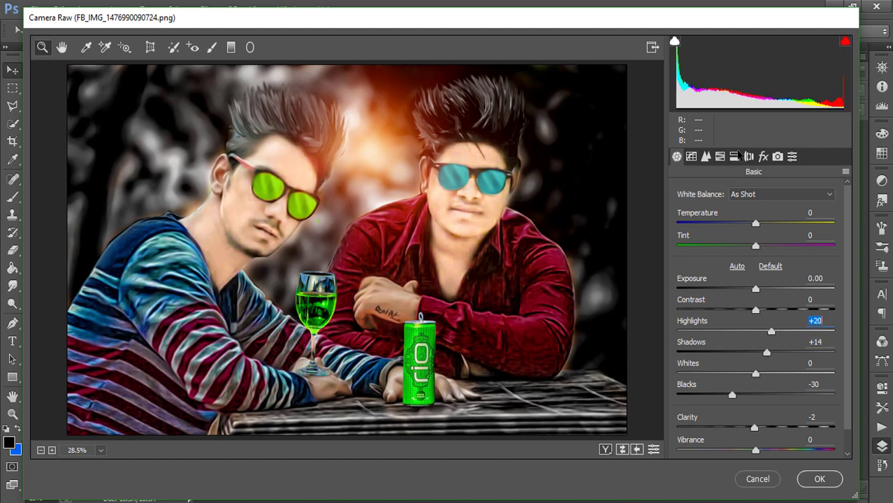
{"action": "left_click", "coordinate": [706, 157]}
{"action": "left_click_drag", "start_coordinate": [676, 326], "coordinate": [741, 326]}
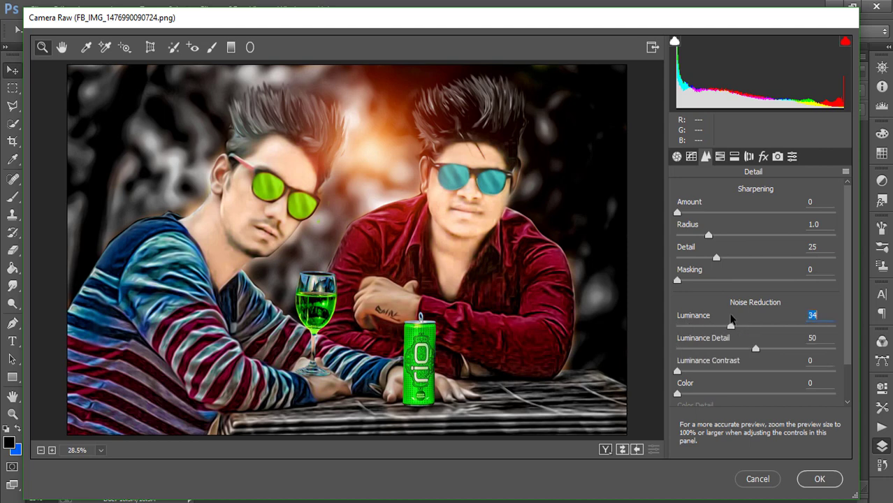
- Brighten orange luminance, darken blues and greens, desaturate Aquas to -5, and apply the grade
{"action": "left_click", "coordinate": [720, 157]}
{"action": "left_click", "coordinate": [748, 209]}
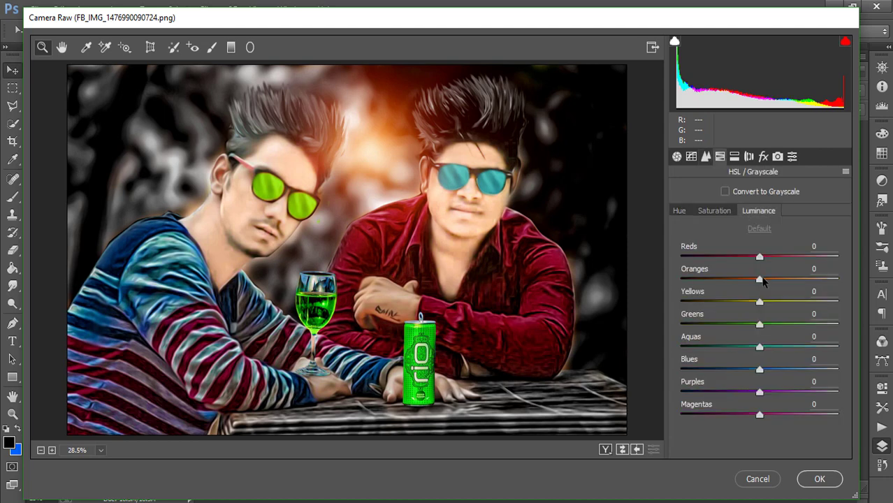
{"action": "left_click_drag", "start_coordinate": [759, 279], "coordinate": [767, 277]}
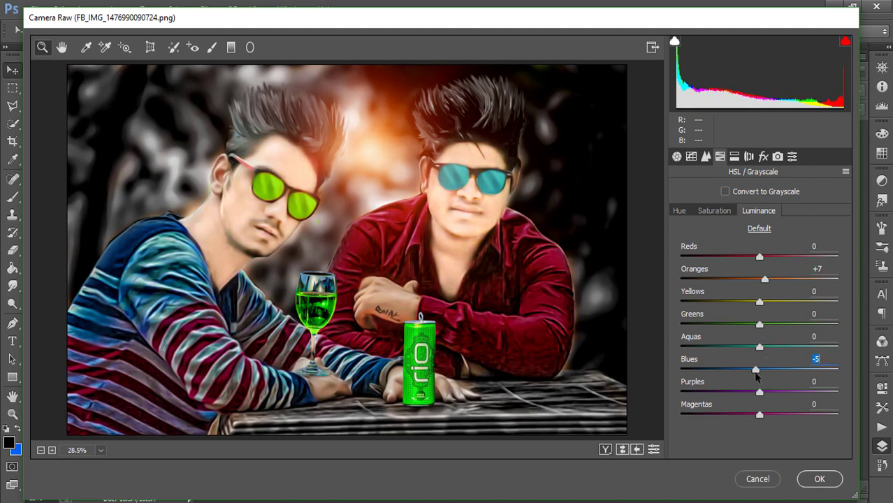
{"action": "left_click_drag", "start_coordinate": [757, 371], "coordinate": [742, 372]}
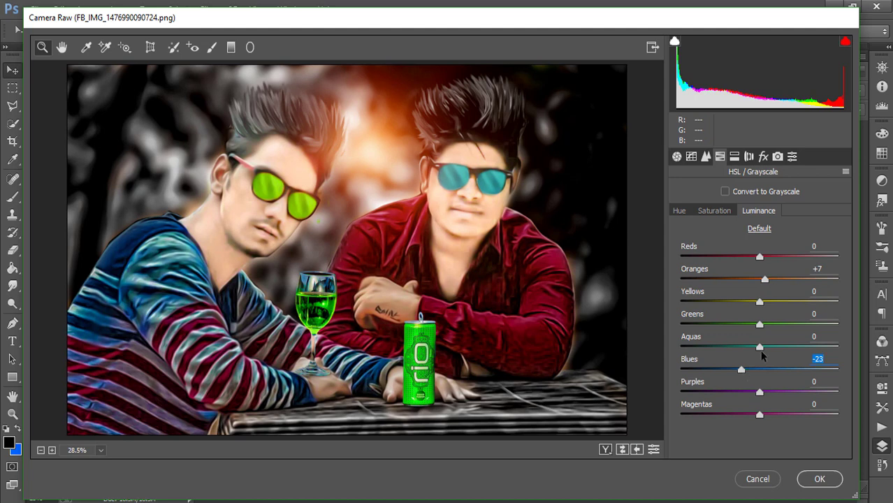
{"action": "left_click_drag", "start_coordinate": [759, 325], "coordinate": [743, 324]}
{"action": "left_click", "coordinate": [715, 211]}
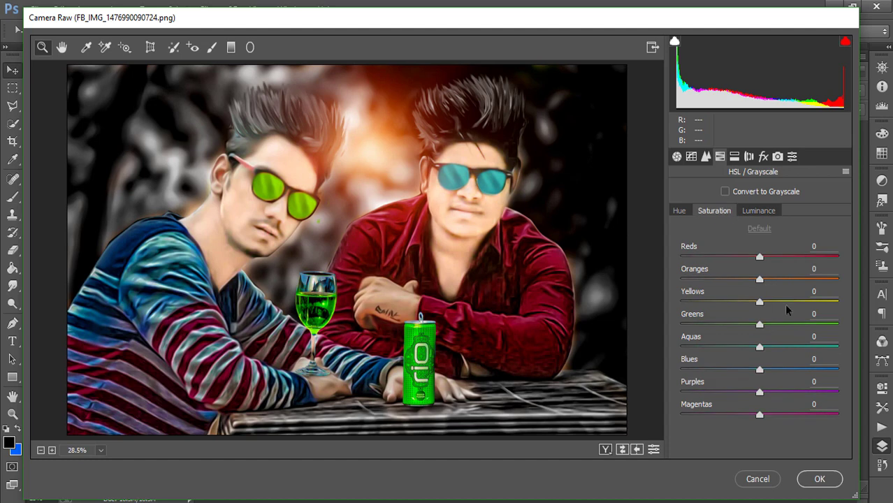
{"action": "mouse_move", "coordinate": [763, 347]}
{"action": "left_mouse_down"}
{"action": "mouse_move", "coordinate": [805, 370]}
{"action": "mouse_move", "coordinate": [839, 365]}
{"action": "mouse_move", "coordinate": [762, 371]}
{"action": "left_mouse_up"}
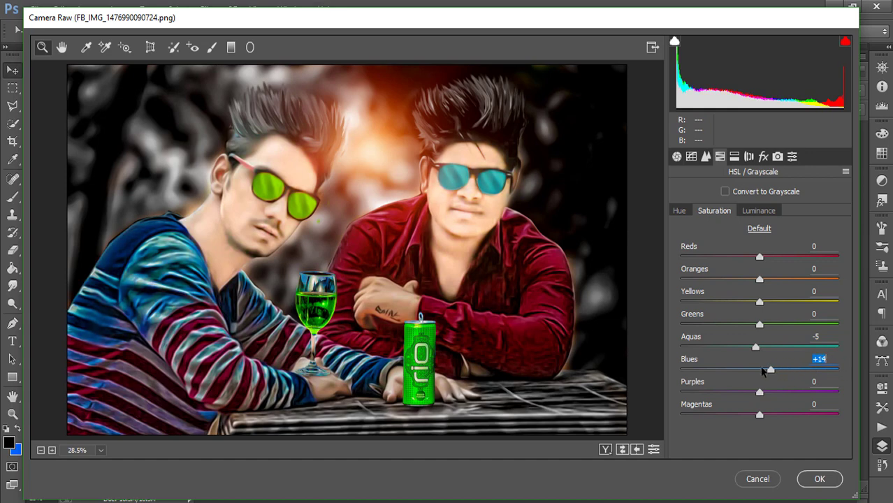
{"action": "left_click", "coordinate": [816, 479]}
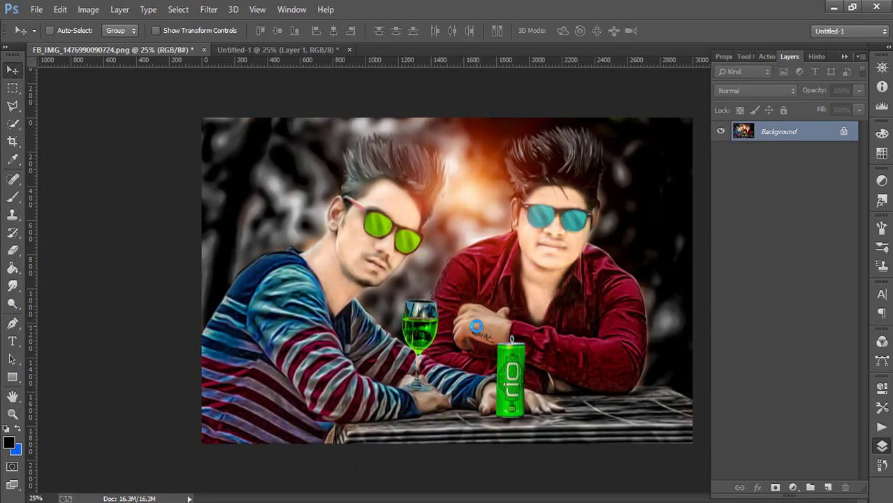
- Place the smoke image from the stock new folder into the document
{"action": "left_click", "coordinate": [36, 9]}
{"action": "left_click", "coordinate": [55, 208]}
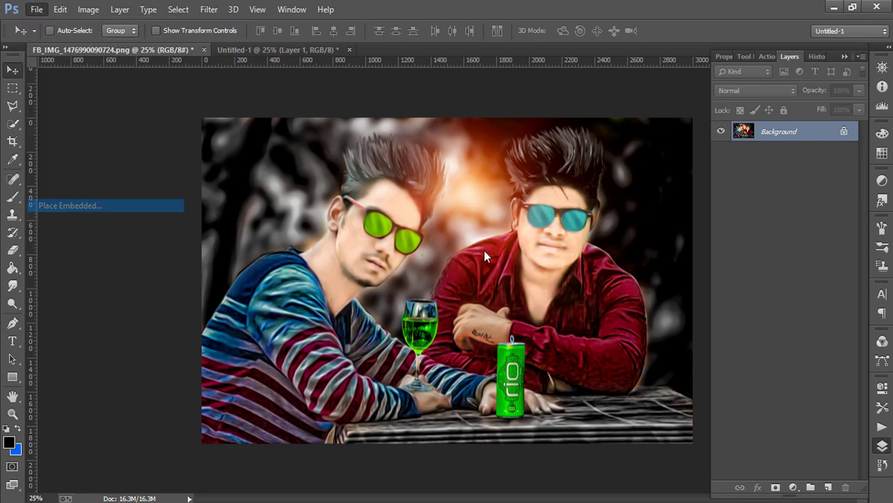
{"action": "scroll", "coordinate": [381, 269], "scroll_direction": "down", "scroll_amount": 5}
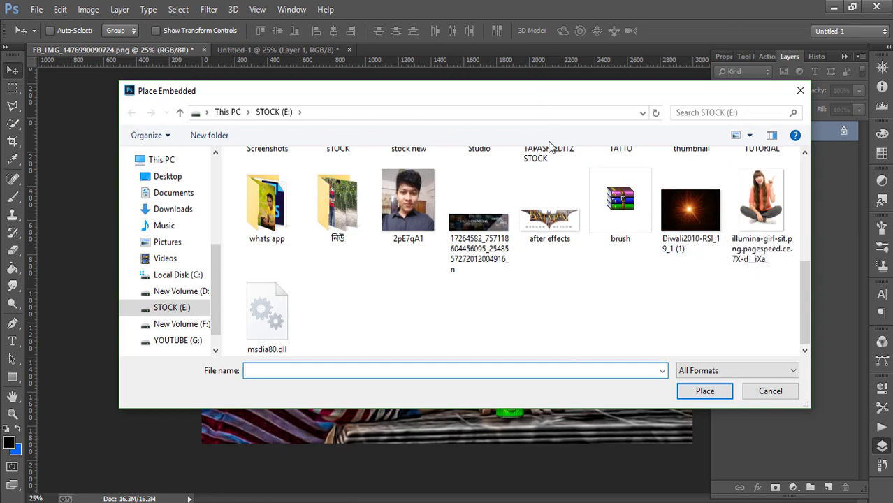
{"action": "scroll", "coordinate": [529, 206], "scroll_direction": "up", "scroll_amount": 2}
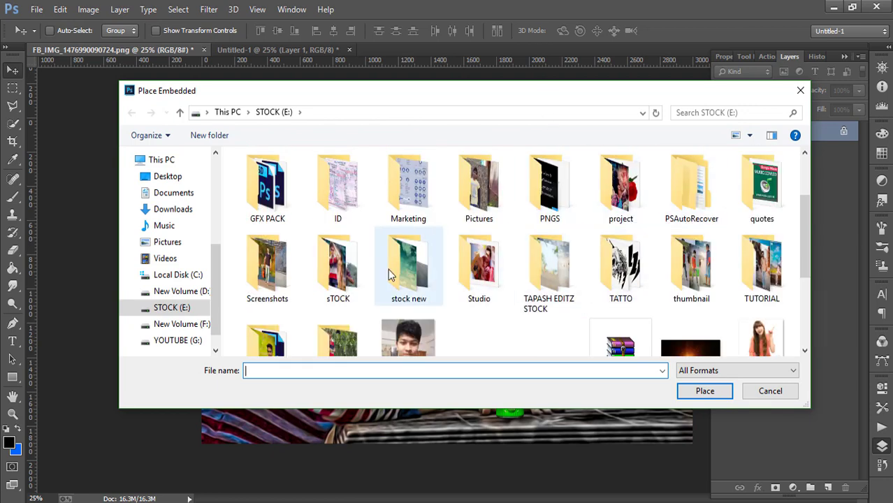
{"action": "scroll", "coordinate": [388, 273], "scroll_direction": "up", "scroll_amount": 1}
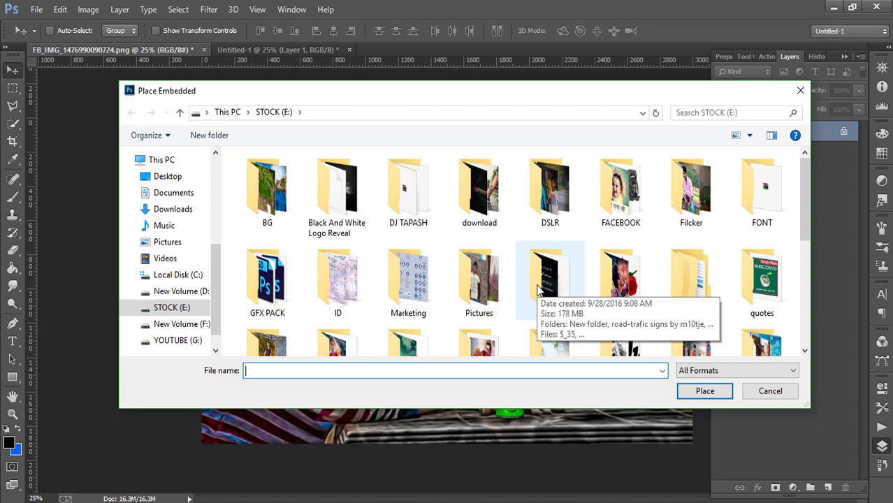
{"action": "scroll", "coordinate": [408, 293], "scroll_direction": "down", "scroll_amount": 1}
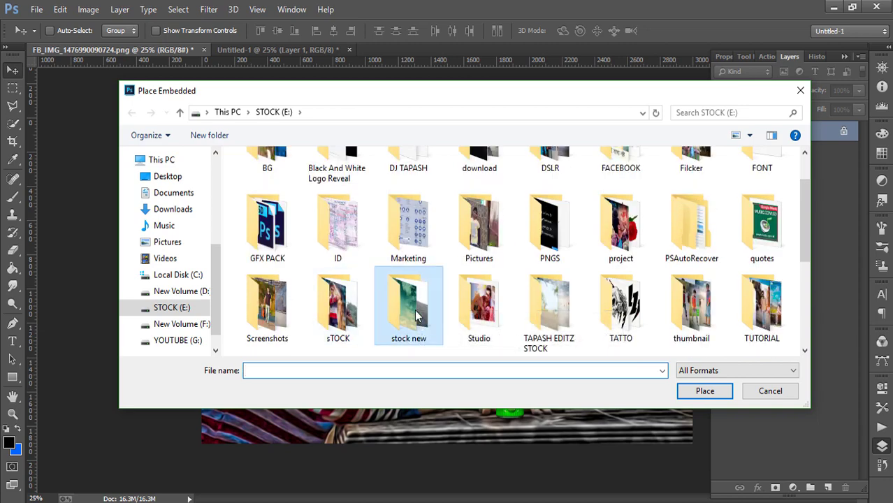
{"action": "double_click", "coordinate": [416, 315]}
{"action": "scroll", "coordinate": [607, 259], "scroll_direction": "down", "scroll_amount": 5}
{"action": "left_click", "coordinate": [620, 220]}
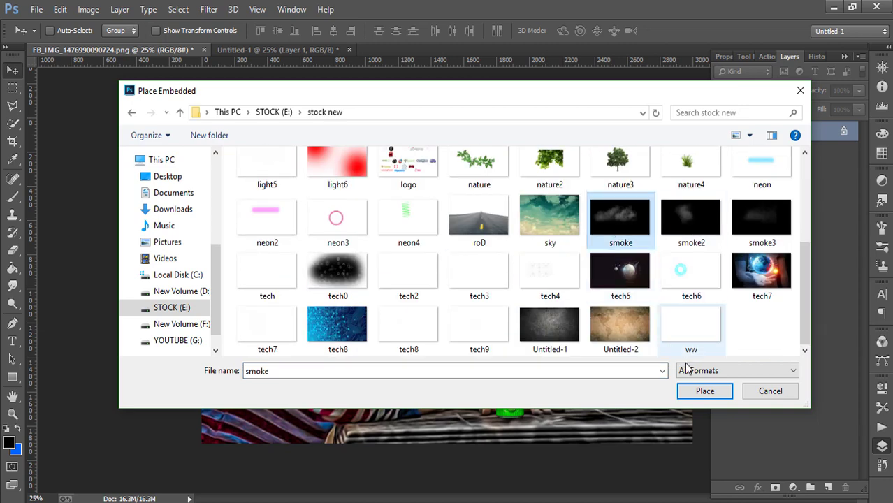
{"action": "left_click", "coordinate": [705, 391]}
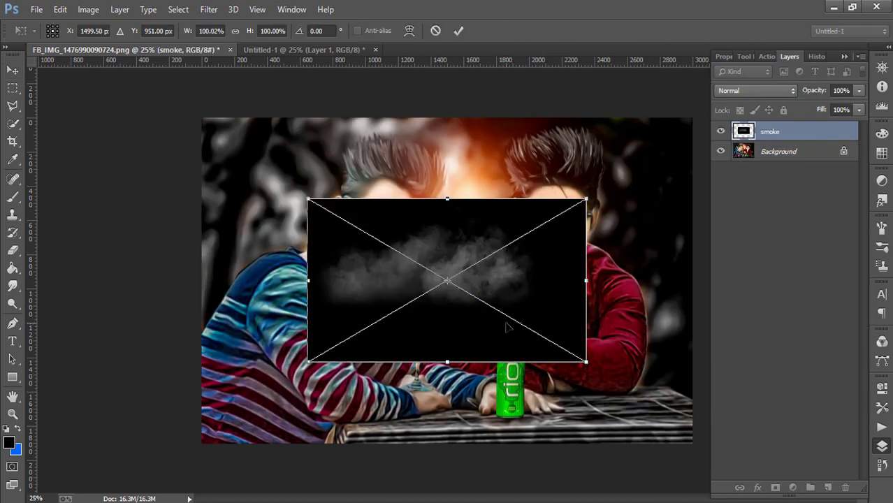
- Set the smoke to Screen, scale it to about 204%, and position it along the table
{"action": "left_click_drag", "start_coordinate": [506, 325], "coordinate": [551, 406]}
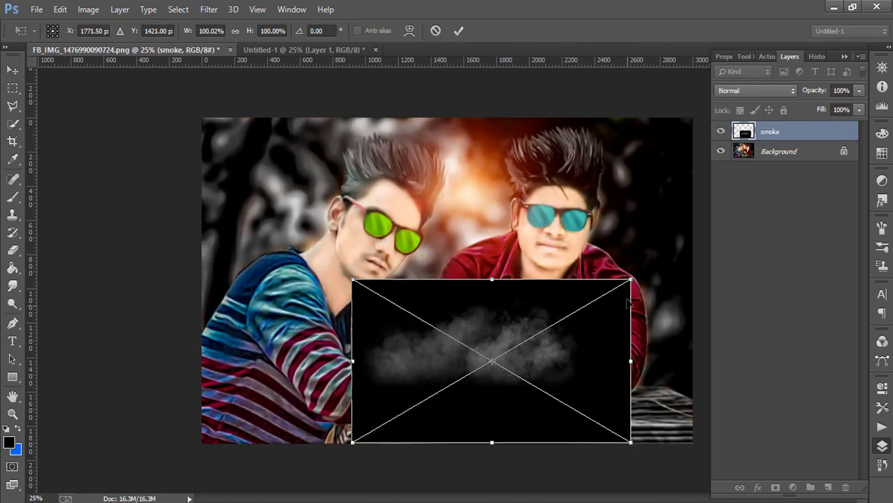
{"action": "left_click", "coordinate": [747, 91]}
{"action": "left_click", "coordinate": [739, 211]}
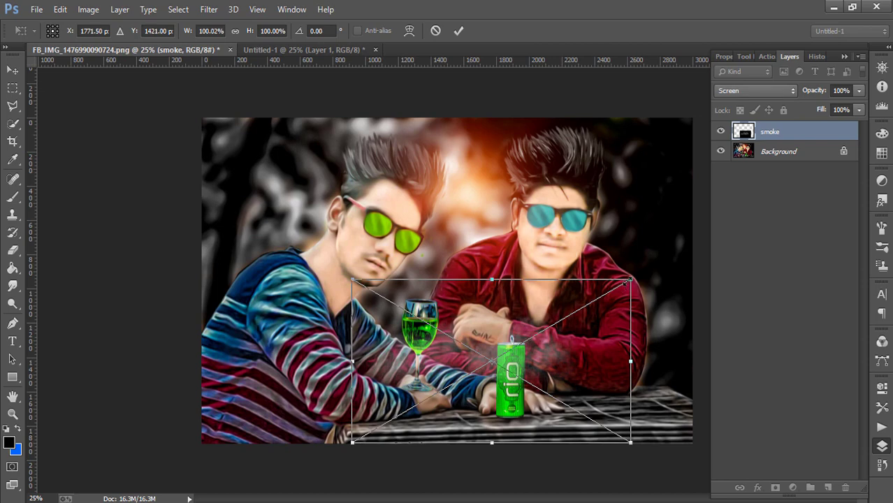
{"action": "left_click_drag", "start_coordinate": [630, 279], "coordinate": [776, 195]}
{"action": "mouse_move", "coordinate": [577, 303]}
{"action": "left_mouse_down"}
{"action": "mouse_move", "coordinate": [617, 366]}
{"action": "mouse_move", "coordinate": [634, 363]}
{"action": "left_mouse_up"}
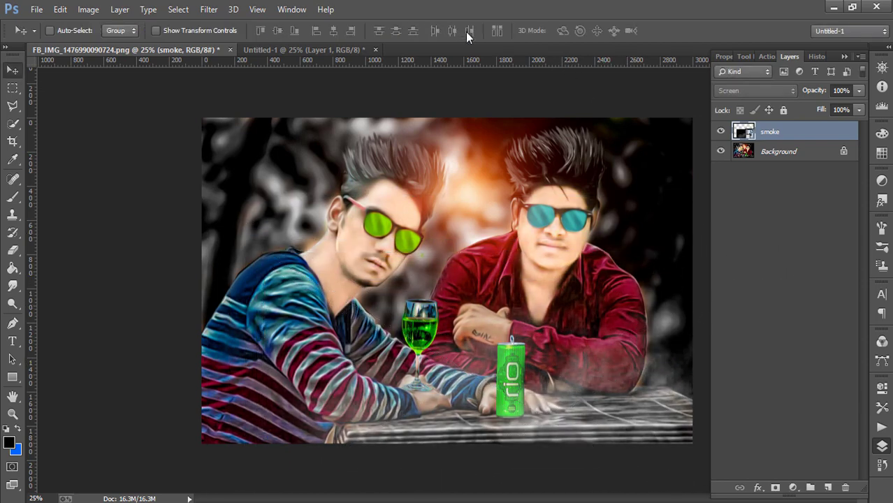
{"action": "left_click", "coordinate": [465, 32]}
{"action": "left_click_drag", "start_coordinate": [461, 328], "coordinate": [504, 341]}
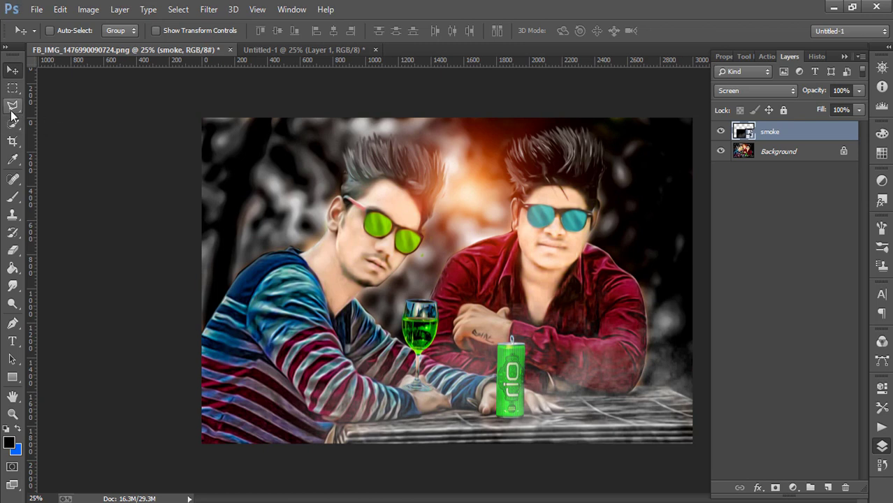
- Lasso the left man's hair on Background and copy it to a new layer
{"action": "key", "text": "alt+bracketleft"}
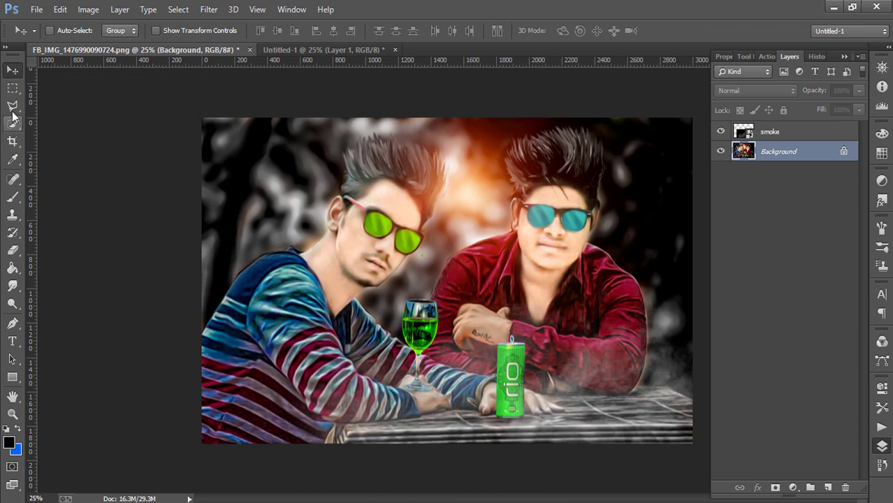
{"action": "left_click", "coordinate": [15, 123]}
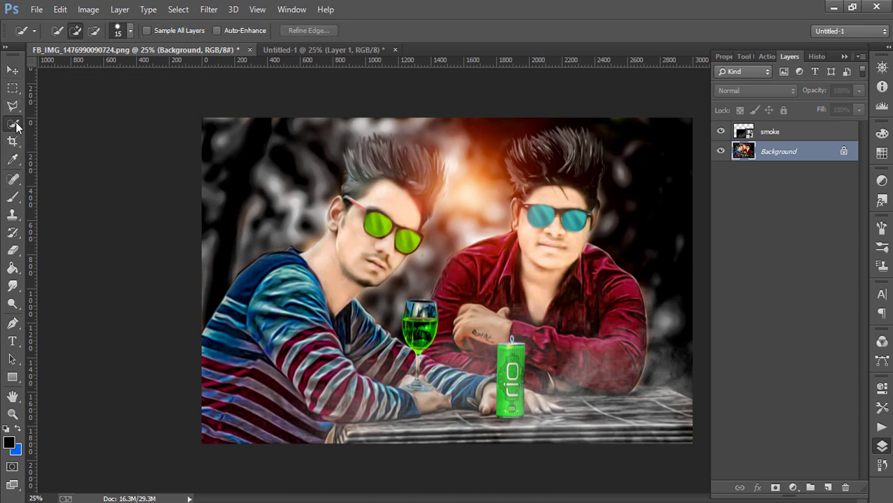
{"action": "left_click", "coordinate": [18, 109]}
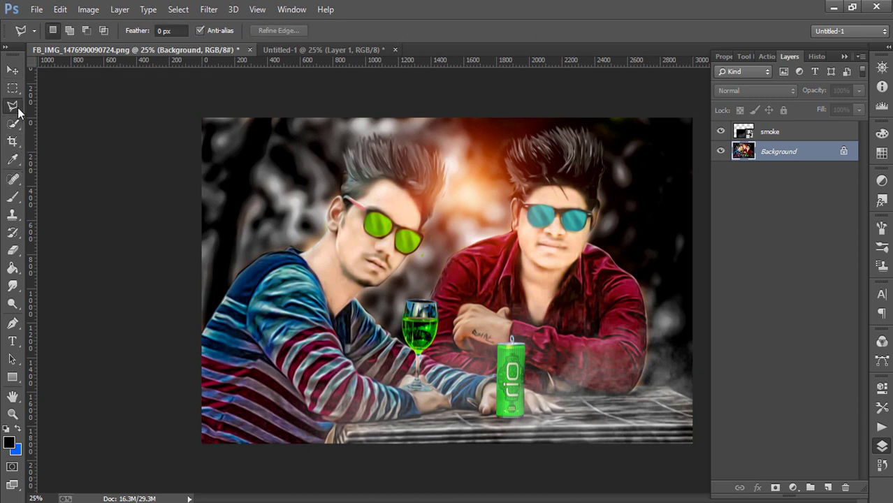
{"action": "right_click", "coordinate": [18, 109]}
{"action": "left_click", "coordinate": [42, 104]}
{"action": "mouse_move", "coordinate": [339, 144]}
{"action": "left_mouse_down"}
{"action": "mouse_move", "coordinate": [341, 190]}
{"action": "mouse_move", "coordinate": [366, 187]}
{"action": "mouse_move", "coordinate": [419, 222]}
{"action": "mouse_move", "coordinate": [454, 193]}
{"action": "mouse_move", "coordinate": [372, 126]}
{"action": "left_mouse_up"}
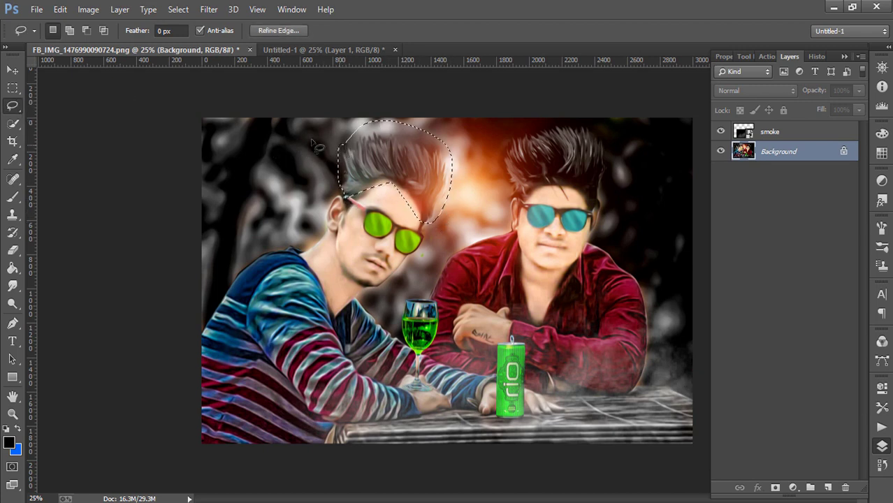
{"action": "key", "text": "ctrl+j"}
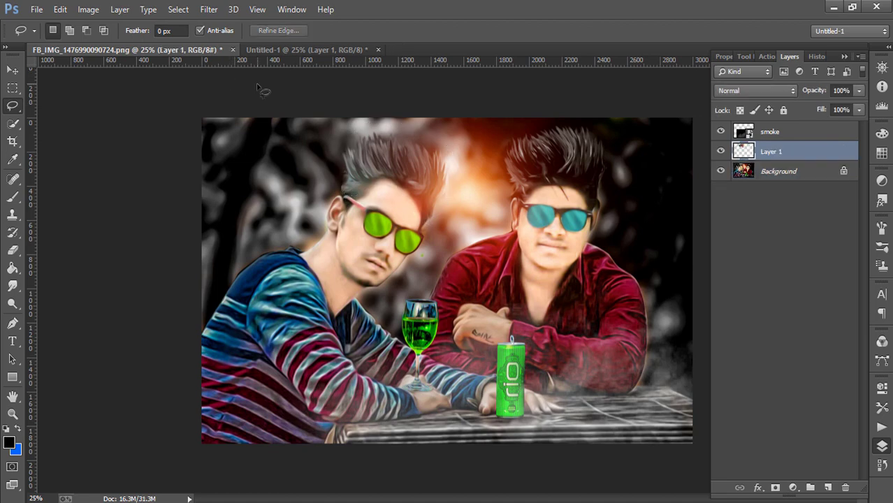
- Apply Oil Paint to the hair, then Camera Raw Clarity and sharpening at Amount 61
{"action": "left_click", "coordinate": [209, 10]}
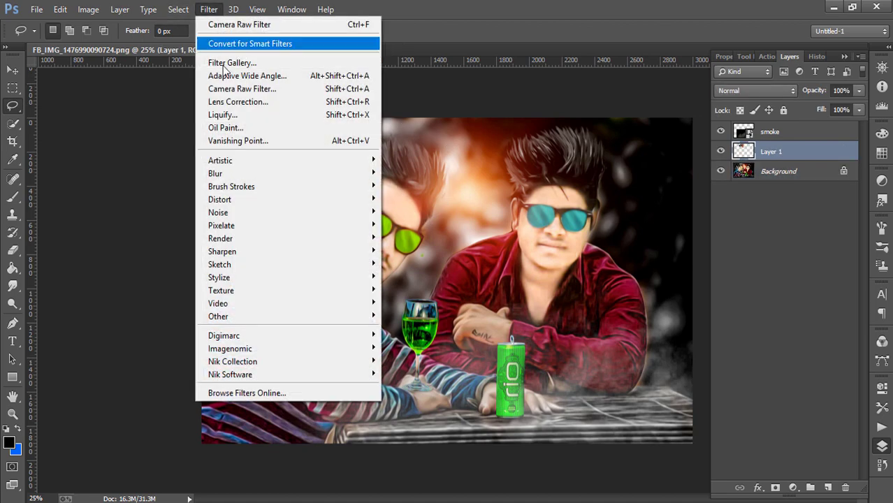
{"action": "left_click", "coordinate": [223, 130]}
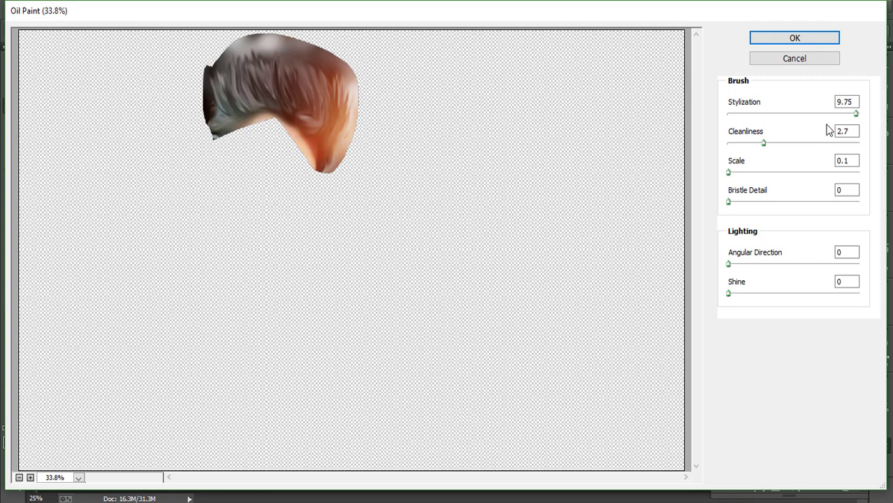
{"action": "left_click", "coordinate": [811, 39]}
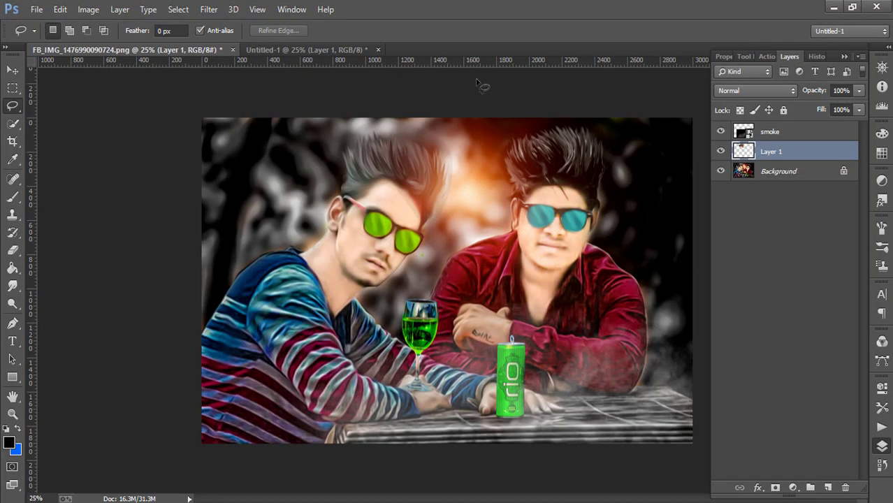
{"action": "left_click", "coordinate": [209, 9]}
{"action": "left_click", "coordinate": [252, 88]}
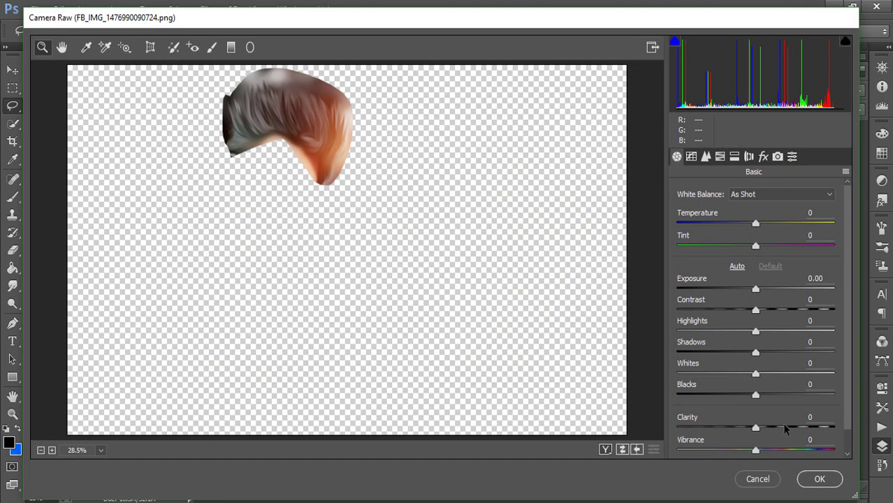
{"action": "left_click_drag", "start_coordinate": [783, 426], "coordinate": [797, 427]}
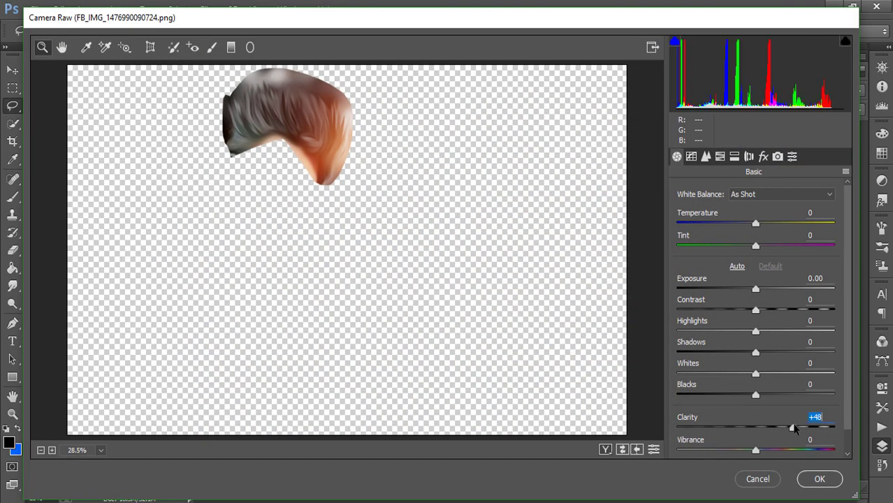
{"action": "left_click", "coordinate": [706, 157]}
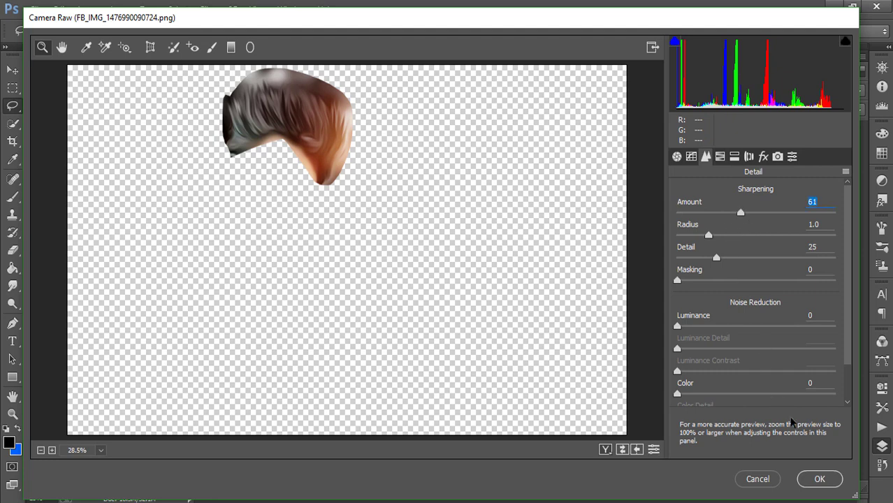
{"action": "left_click", "coordinate": [819, 478]}
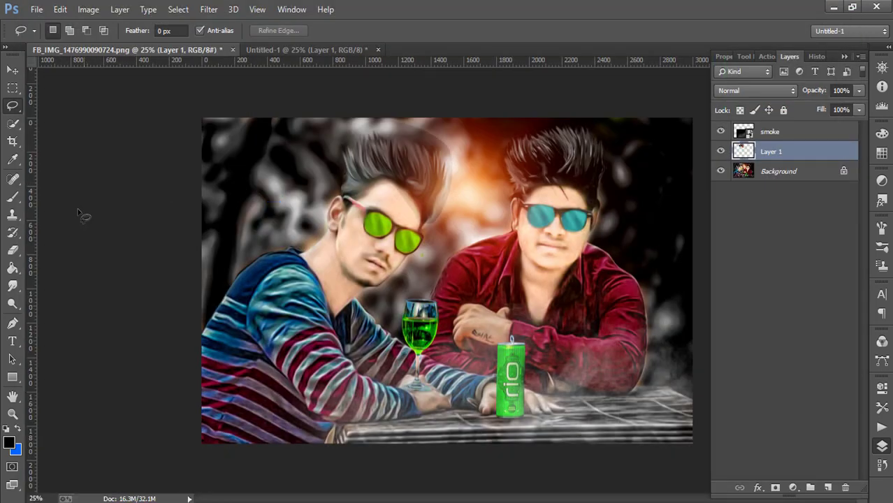
{"action": "key", "text": "e"}
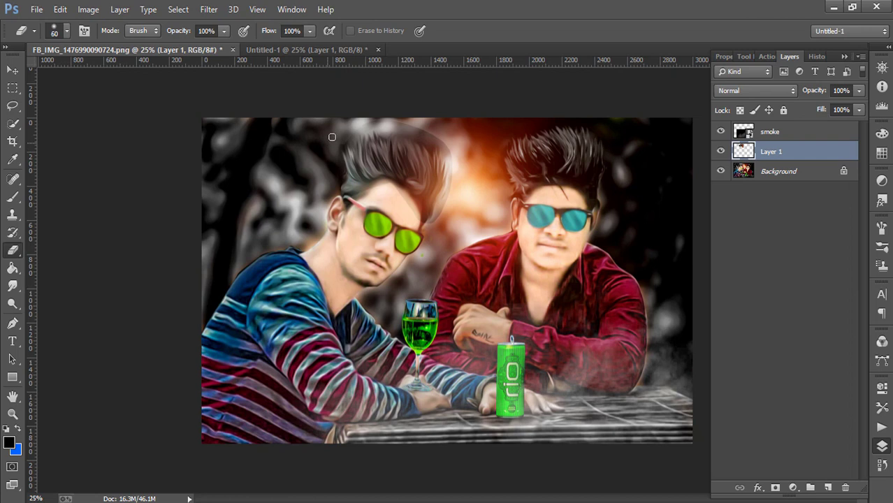
{"action": "key", "text": "bracketright"}
{"action": "key", "text": "bracketright"}
{"action": "key", "text": "bracketright"}
- Erase down the right edge of the hair on Layer 1 with a 125-size eraser
{"action": "mouse_move", "coordinate": [401, 124]}
{"action": "left_mouse_down"}
{"action": "mouse_move", "coordinate": [456, 147]}
{"action": "mouse_move", "coordinate": [436, 228]}
{"action": "left_mouse_up"}
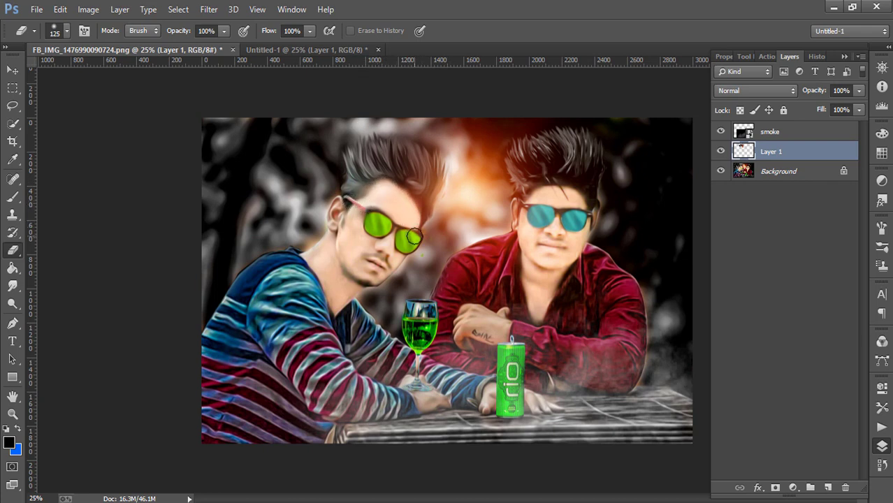
{"action": "left_click", "coordinate": [773, 169]}
{"action": "left_click", "coordinate": [13, 105]}
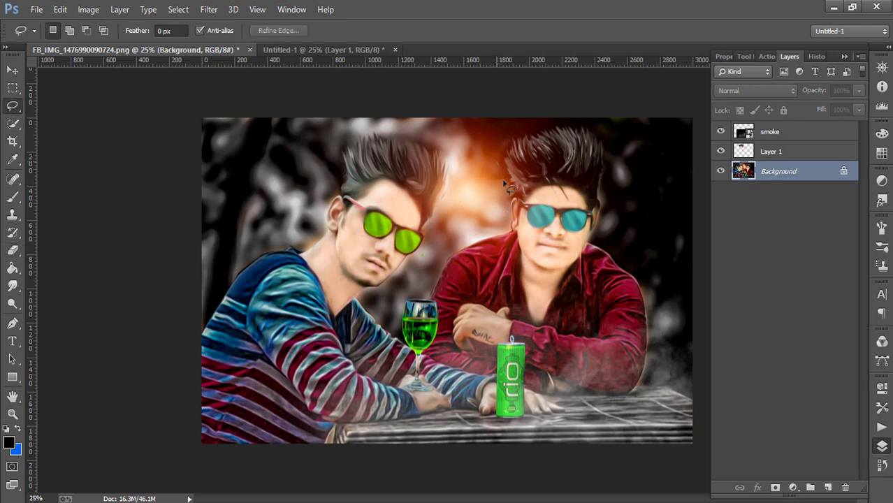
- Copy the right man's hair to Layer 2 and apply Oil Paint at Stylization 9.75, Cleanliness 8.75
{"action": "mouse_move", "coordinate": [593, 221]}
{"action": "left_mouse_down"}
{"action": "mouse_move", "coordinate": [616, 195]}
{"action": "mouse_move", "coordinate": [569, 124]}
{"action": "mouse_move", "coordinate": [495, 165]}
{"action": "left_mouse_up"}
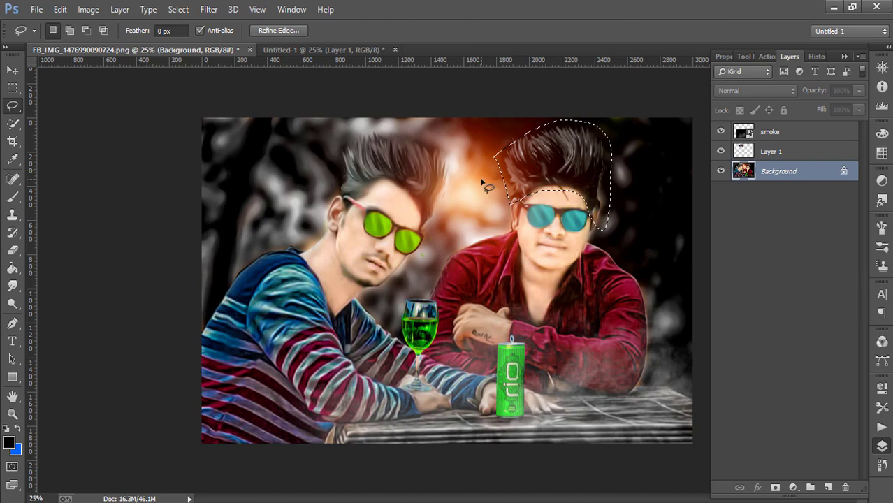
{"action": "key", "text": "ctrl+j"}
{"action": "left_click", "coordinate": [208, 9]}
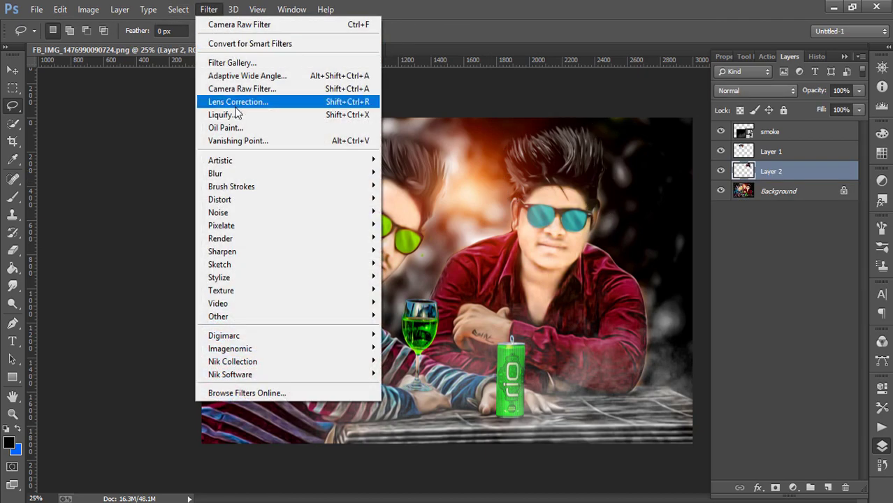
{"action": "left_click", "coordinate": [216, 122]}
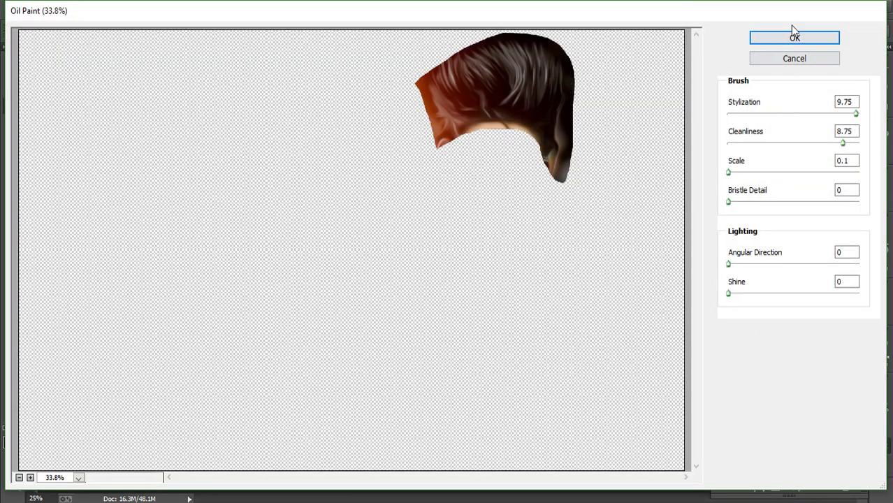
{"action": "left_click", "coordinate": [794, 37]}
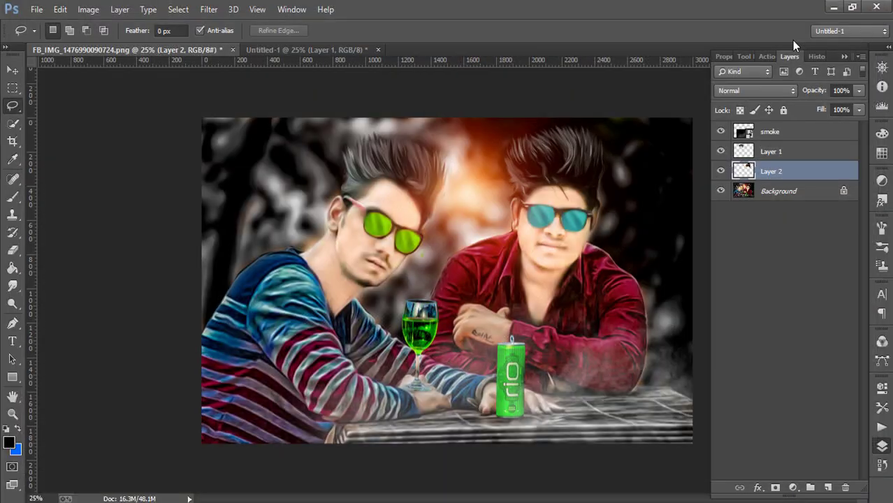
{"action": "left_click", "coordinate": [12, 251]}
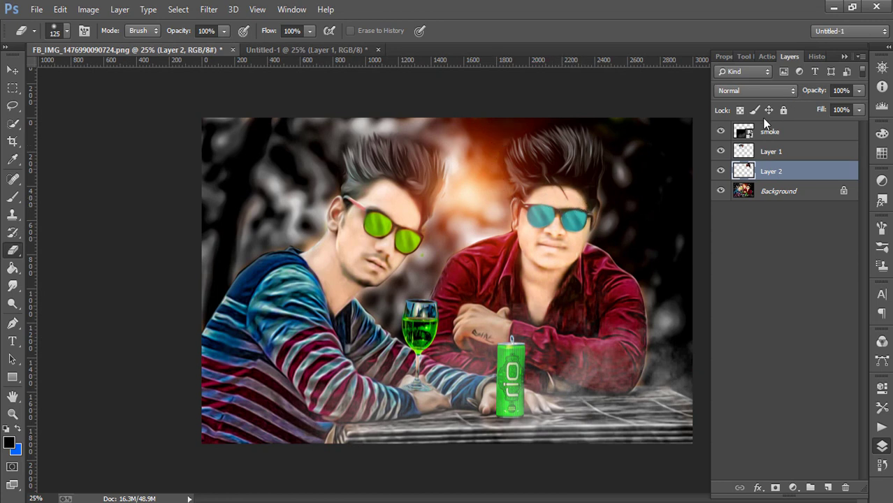
{"action": "left_click", "coordinate": [802, 201]}
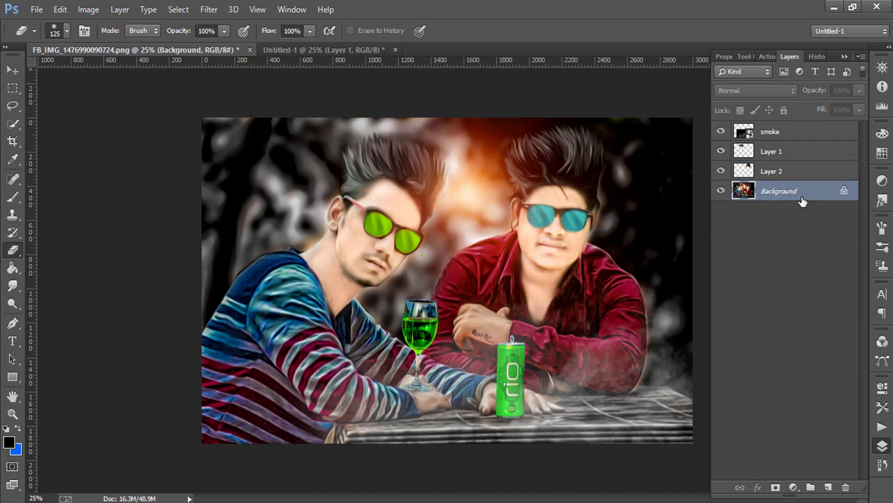
- Flatten all layers into one Background and refit the zoom to the whole photo
{"action": "right_click", "coordinate": [794, 179]}
{"action": "left_click", "coordinate": [591, 423]}
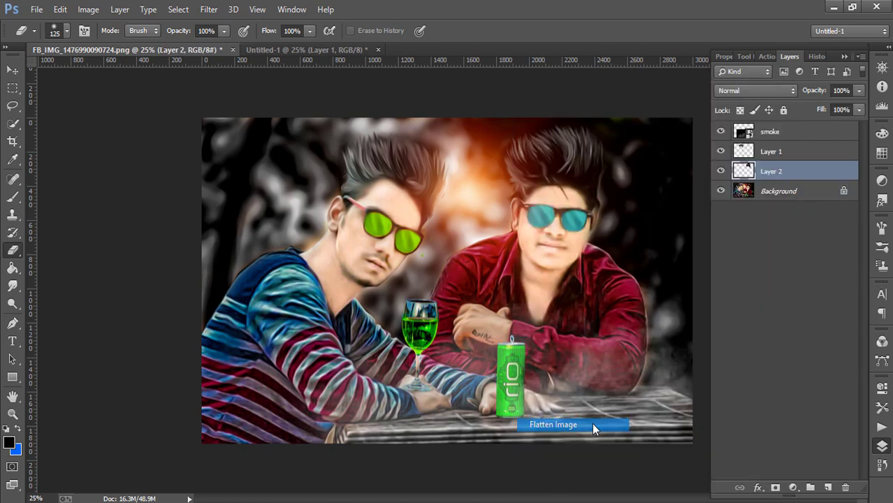
{"action": "key", "text": "ctrl+minus"}
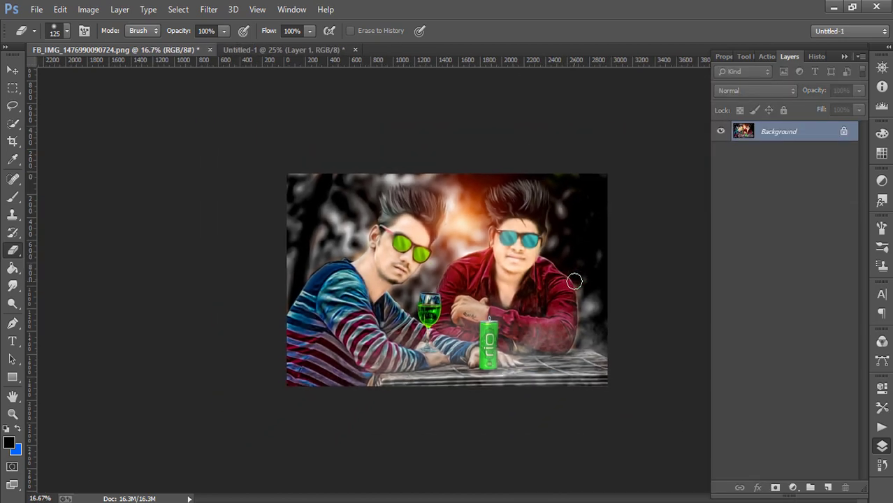
{"action": "key", "text": "ctrl+minus"}
{"action": "key", "text": "ctrl+minus"}
{"action": "key", "text": "ctrl+minus"}
{"action": "key", "text": "ctrl+plus"}
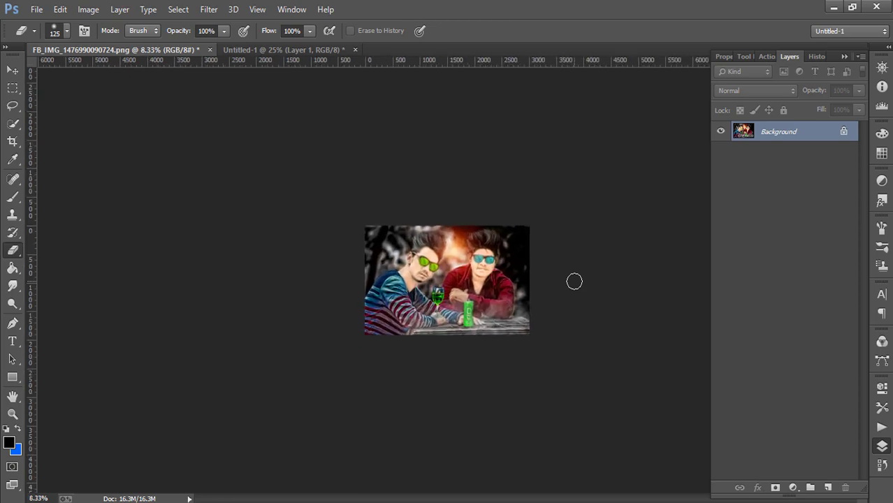
{"action": "key", "text": "ctrl+plus"}
{"action": "key", "text": "ctrl+plus"}
{"action": "key", "text": "ctrl+plus"}
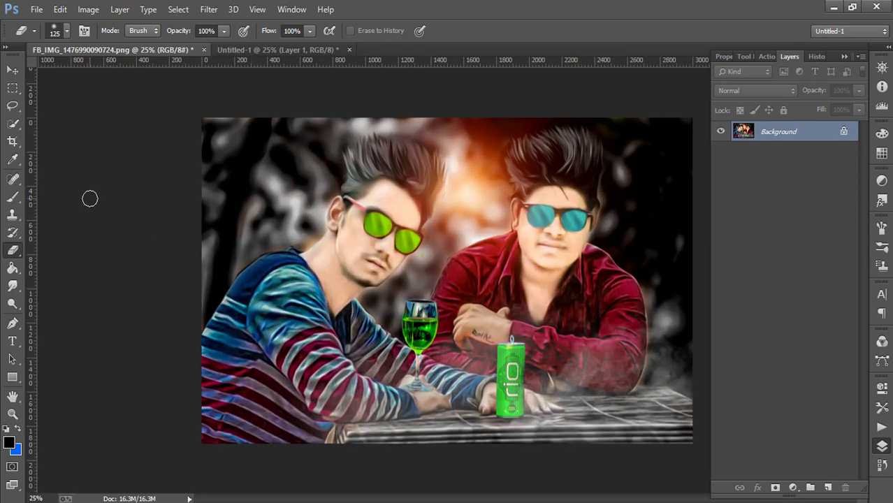
- Lower the image's Hue/Saturation Lightness to -4
{"action": "left_click", "coordinate": [88, 9]}
{"action": "mouse_move", "coordinate": [108, 44]}
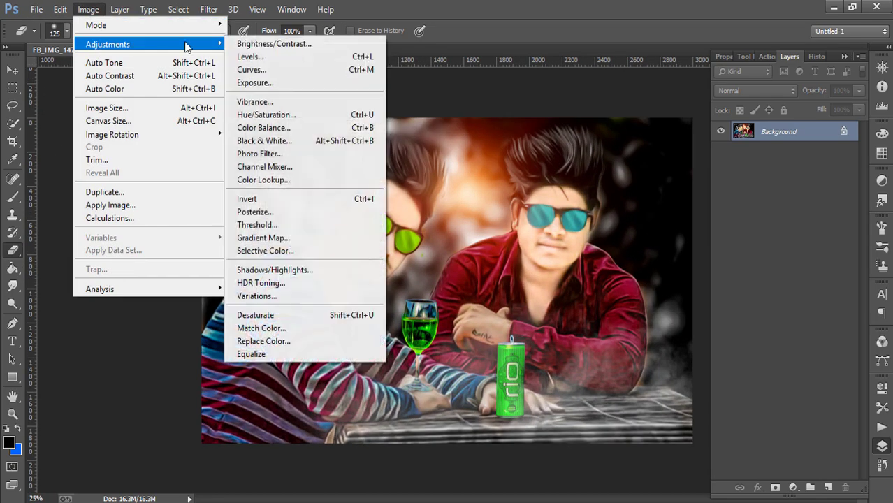
{"action": "left_click", "coordinate": [289, 120]}
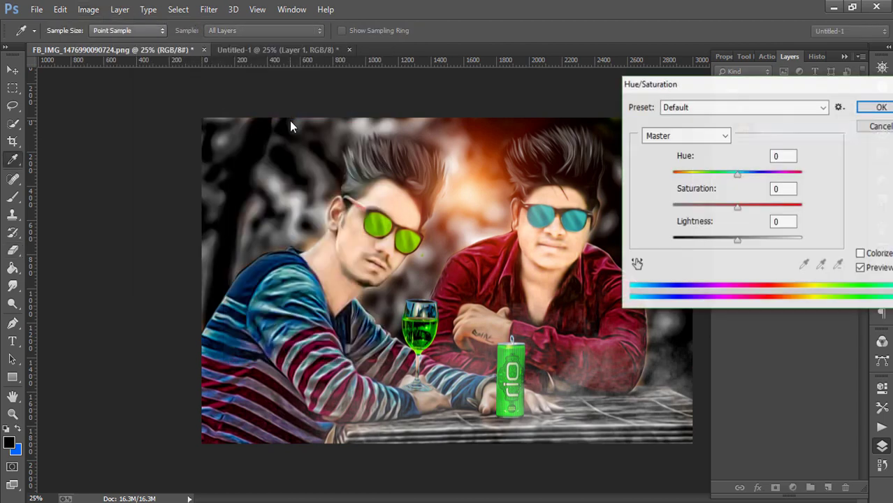
{"action": "left_click_drag", "start_coordinate": [737, 238], "coordinate": [735, 237]}
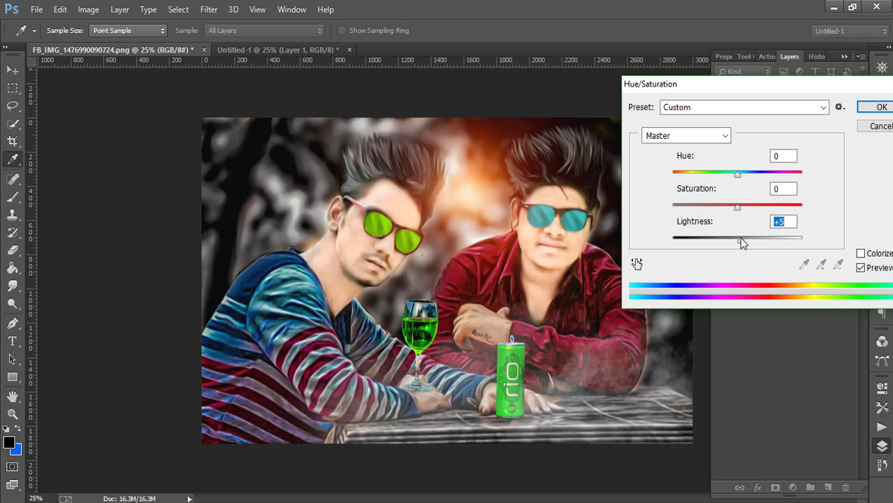
{"action": "key", "text": "e"}
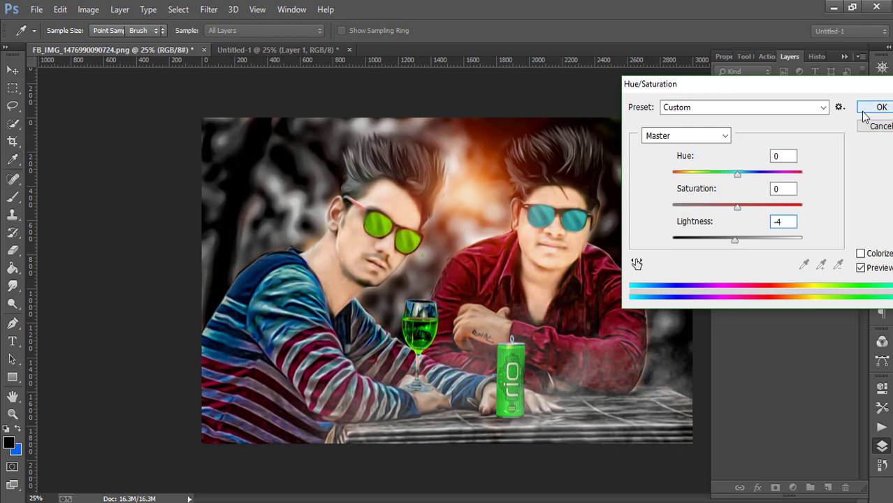
{"action": "left_click", "coordinate": [877, 108]}
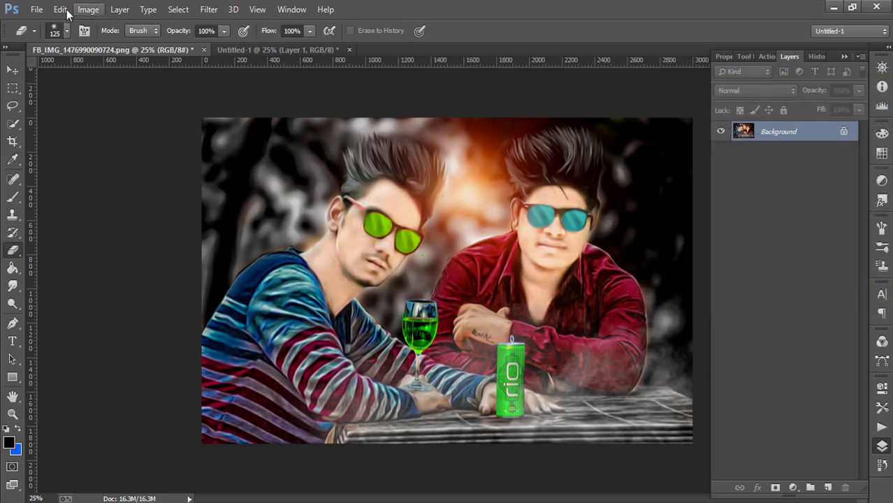
- Place Embedded the spark image from the PNGS folder on the STOCK (E:) drive
{"action": "left_click", "coordinate": [37, 9]}
{"action": "left_click", "coordinate": [70, 203]}
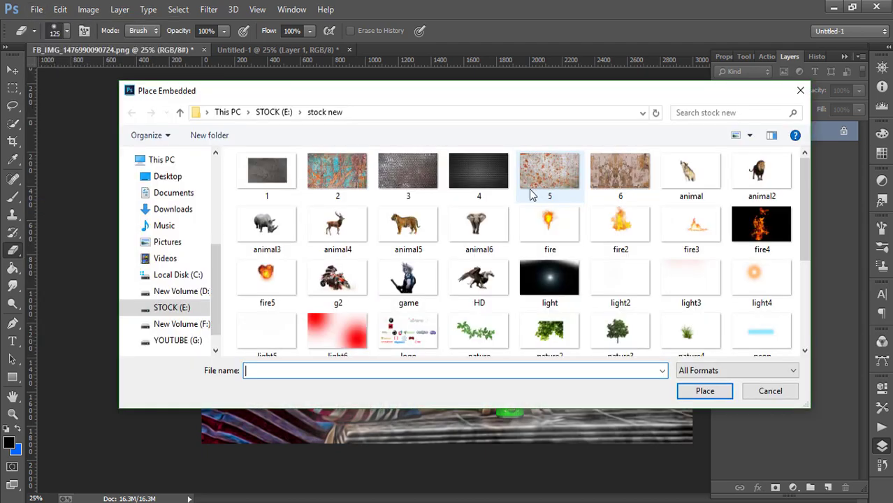
{"action": "left_click", "coordinate": [161, 307]}
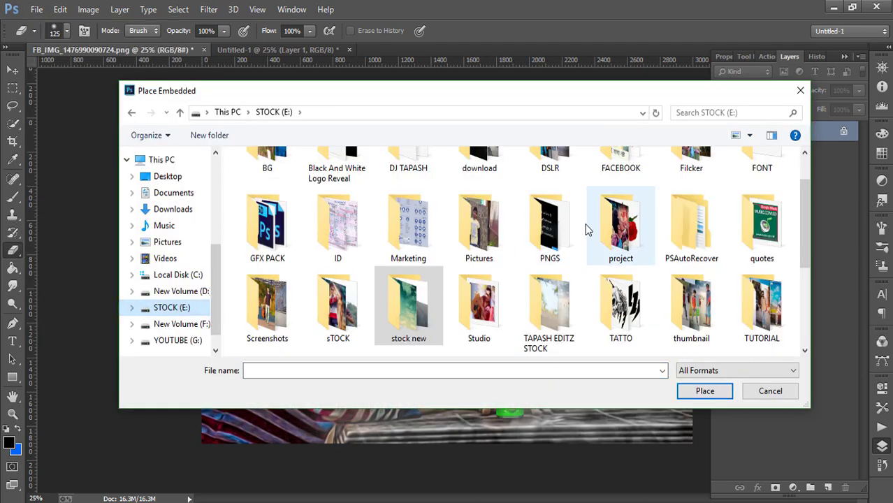
{"action": "double_click", "coordinate": [528, 241]}
{"action": "left_click_drag", "start_coordinate": [815, 165], "coordinate": [809, 345]}
{"action": "scroll", "coordinate": [731, 297], "scroll_direction": "up", "scroll_amount": 3}
{"action": "scroll", "coordinate": [731, 297], "scroll_direction": "up", "scroll_amount": 1}
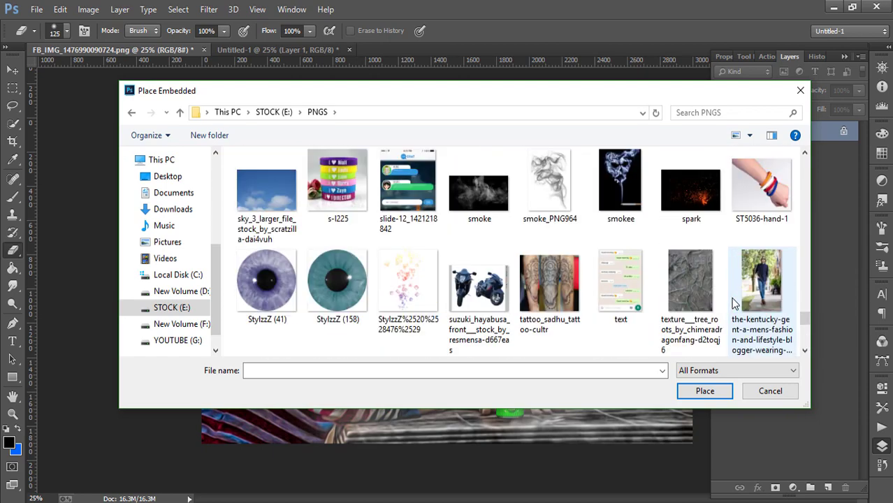
{"action": "left_click", "coordinate": [690, 190]}
{"action": "left_click", "coordinate": [706, 390]}
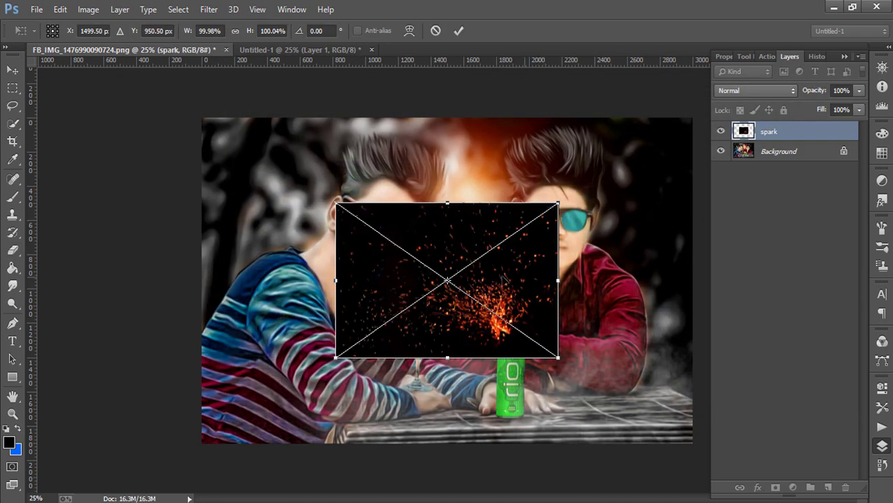
- Set the spark layer to Screen blend mode and scale it to about 283%
{"action": "left_click", "coordinate": [754, 90]}
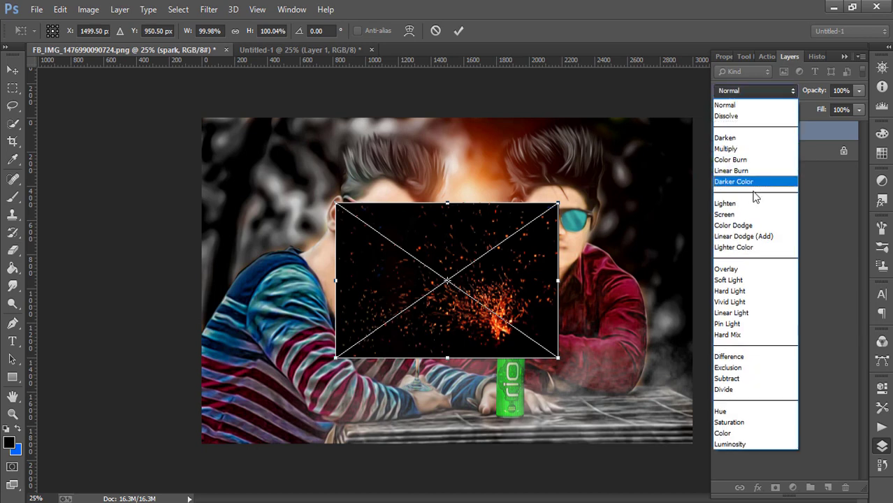
{"action": "left_click", "coordinate": [748, 214]}
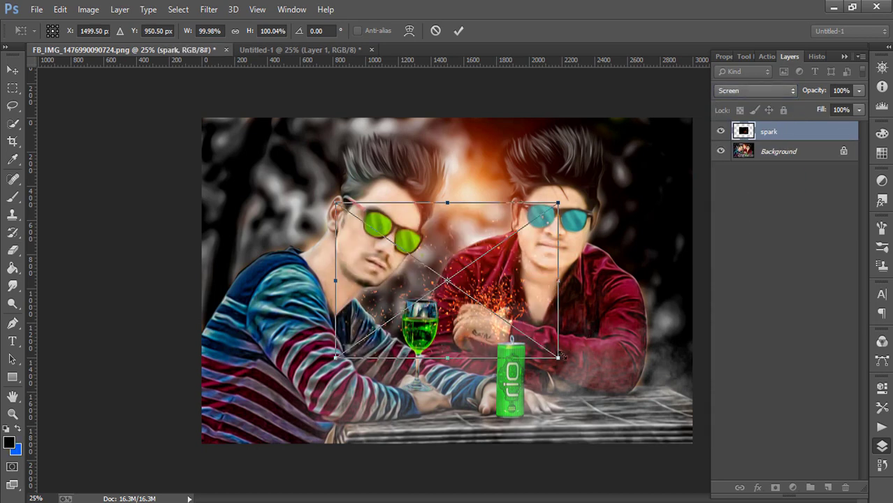
{"action": "left_click_drag", "start_coordinate": [560, 358], "coordinate": [668, 424]}
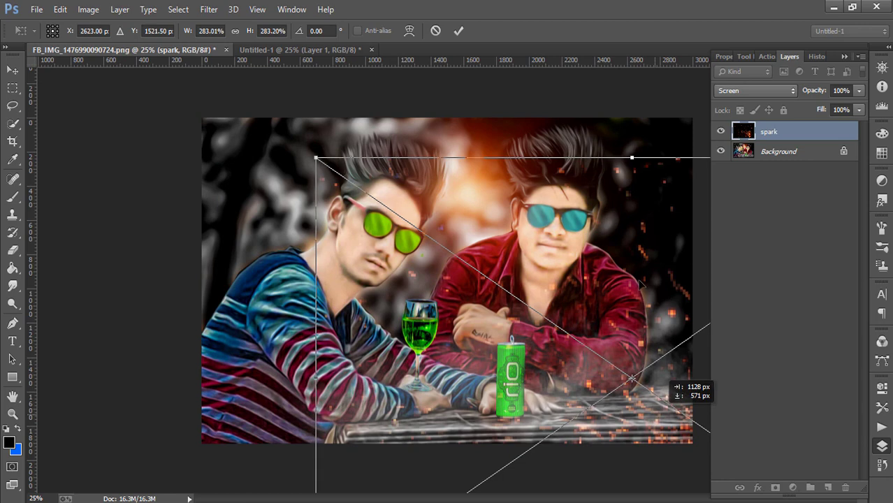
{"action": "left_click", "coordinate": [460, 31]}
- Gaussian-blur the spark layer at a radius of about 19.6 and rasterize it
{"action": "key", "text": "e"}
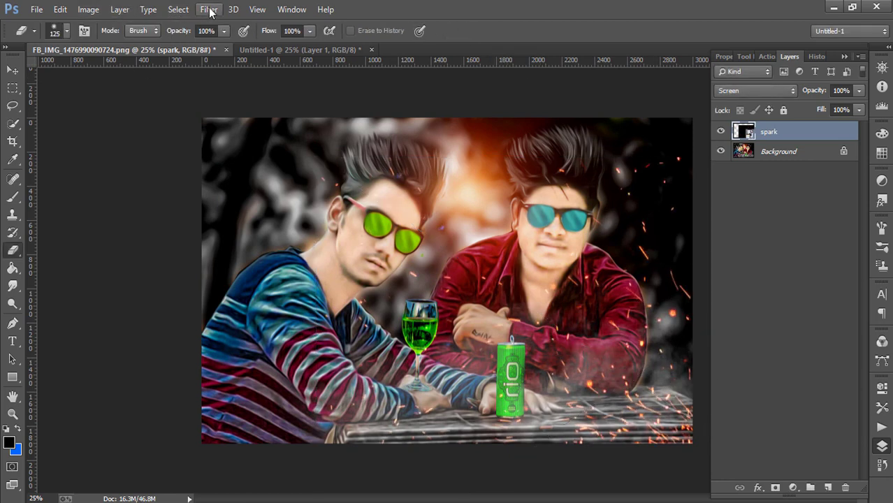
{"action": "left_click", "coordinate": [208, 9]}
{"action": "mouse_move", "coordinate": [215, 173]}
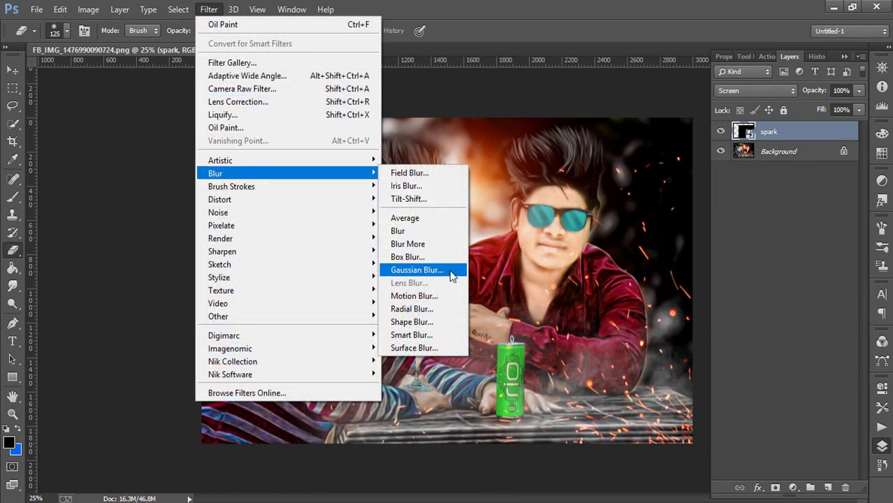
{"action": "left_click", "coordinate": [447, 270]}
{"action": "left_click_drag", "start_coordinate": [711, 270], "coordinate": [727, 267]}
{"action": "left_click", "coordinate": [729, 266]}
{"action": "left_click", "coordinate": [840, 86]}
{"action": "key", "text": "e"}
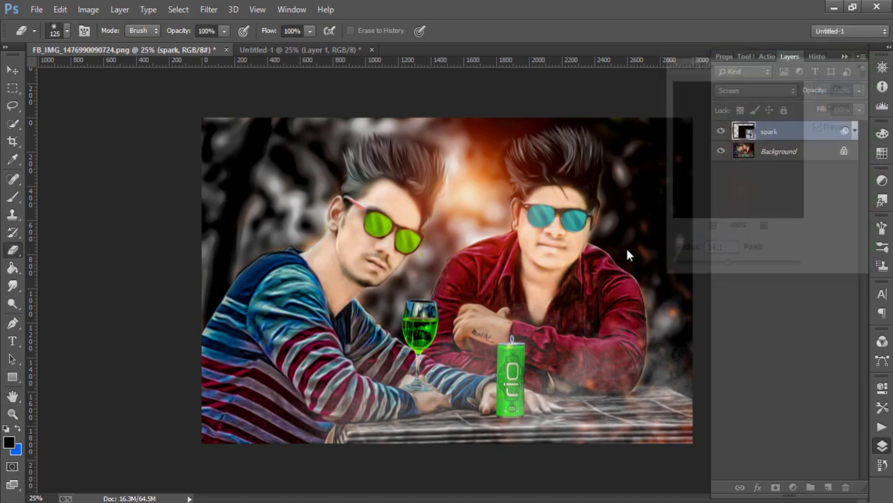
{"action": "left_click", "coordinate": [637, 299]}
{"action": "left_click", "coordinate": [464, 217]}
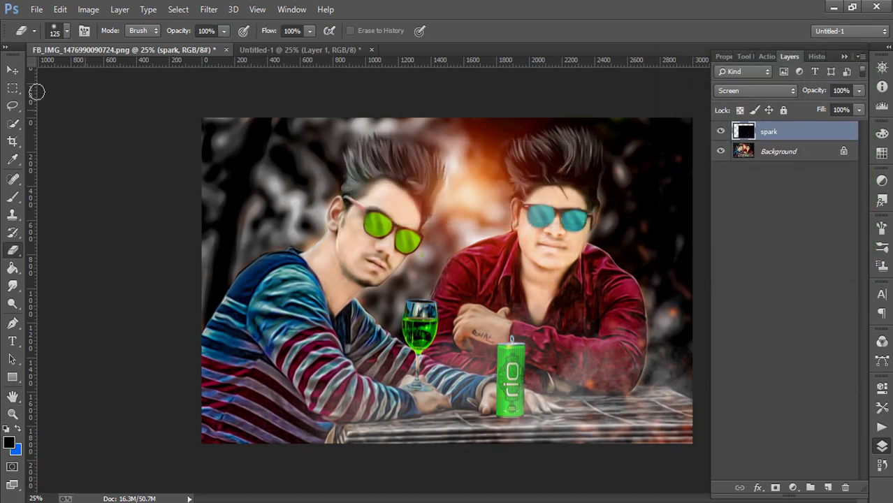
{"action": "left_click", "coordinate": [12, 70]}
- Move the spark glow to the lower right over the right man's arm and table edge
{"action": "mouse_move", "coordinate": [542, 300]}
{"action": "left_mouse_down"}
{"action": "mouse_move", "coordinate": [503, 273]}
{"action": "mouse_move", "coordinate": [151, 348]}
{"action": "left_mouse_up"}
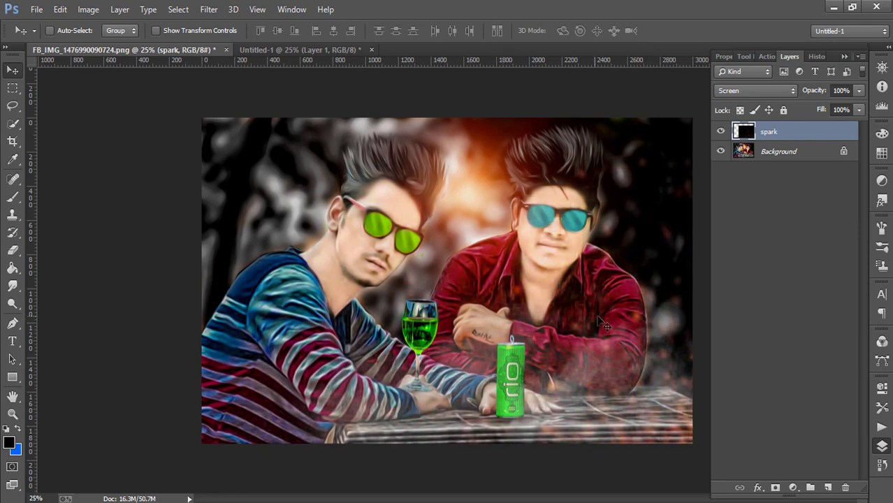
{"action": "left_click_drag", "start_coordinate": [294, 376], "coordinate": [276, 307]}
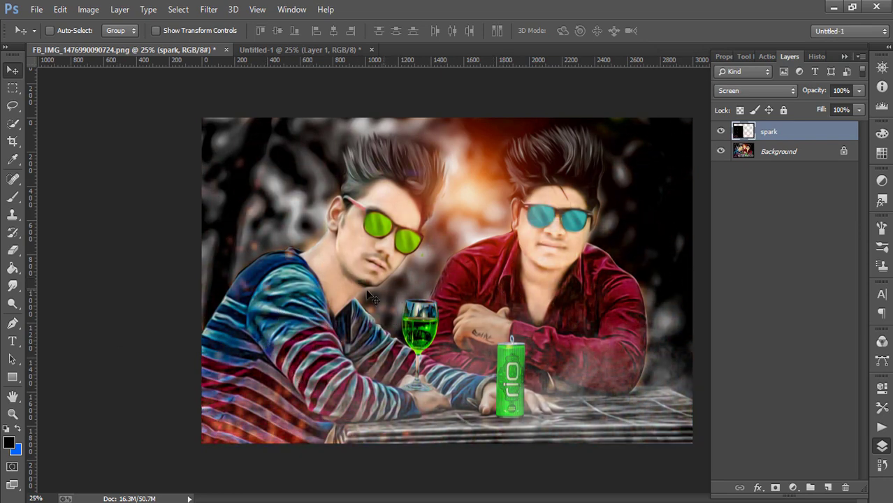
{"action": "left_click_drag", "start_coordinate": [371, 297], "coordinate": [354, 305]}
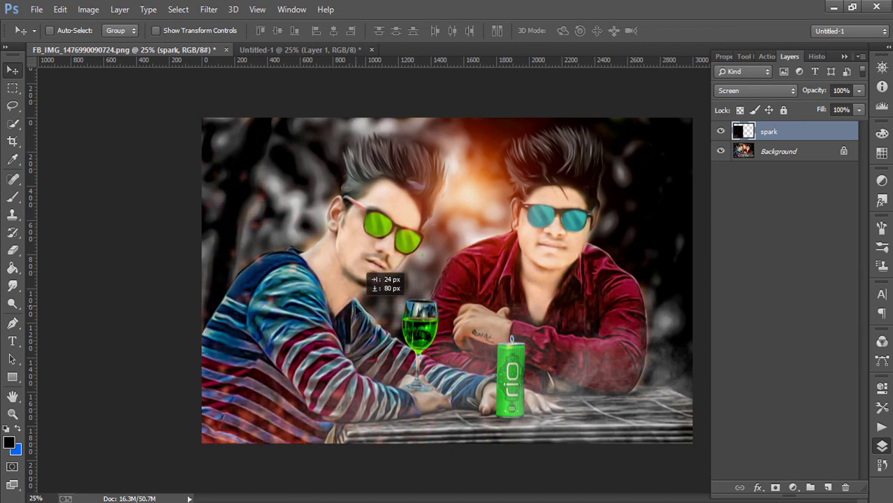
{"action": "left_click_drag", "start_coordinate": [354, 304], "coordinate": [606, 202]}
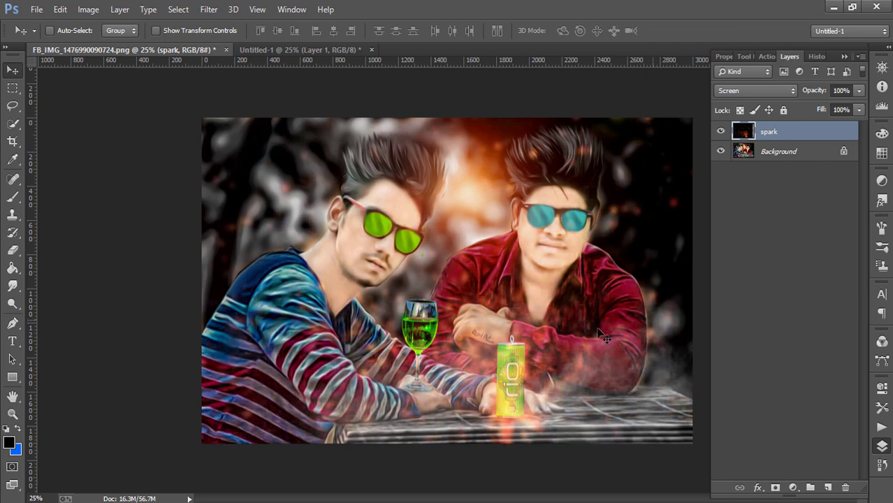
{"action": "mouse_move", "coordinate": [675, 361]}
{"action": "left_mouse_down"}
{"action": "mouse_move", "coordinate": [688, 388]}
{"action": "mouse_move", "coordinate": [658, 398]}
{"action": "mouse_move", "coordinate": [663, 393]}
{"action": "left_mouse_up"}
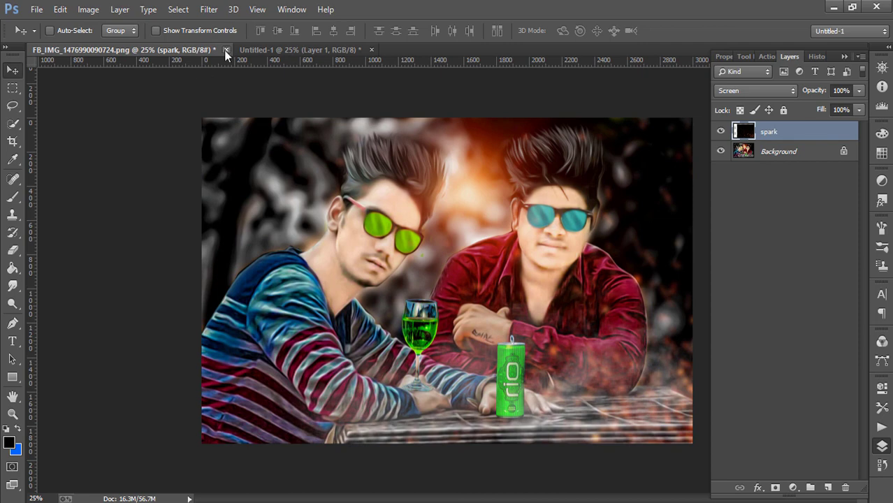
{"action": "right_click", "coordinate": [816, 139]}
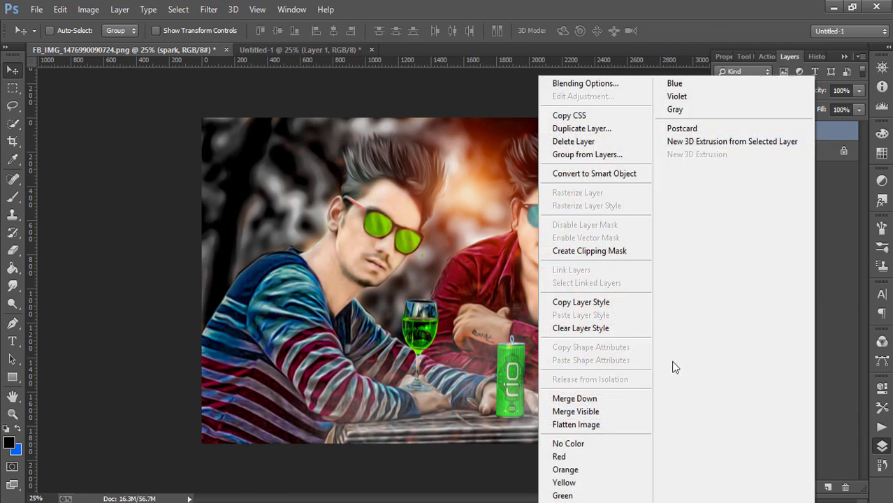